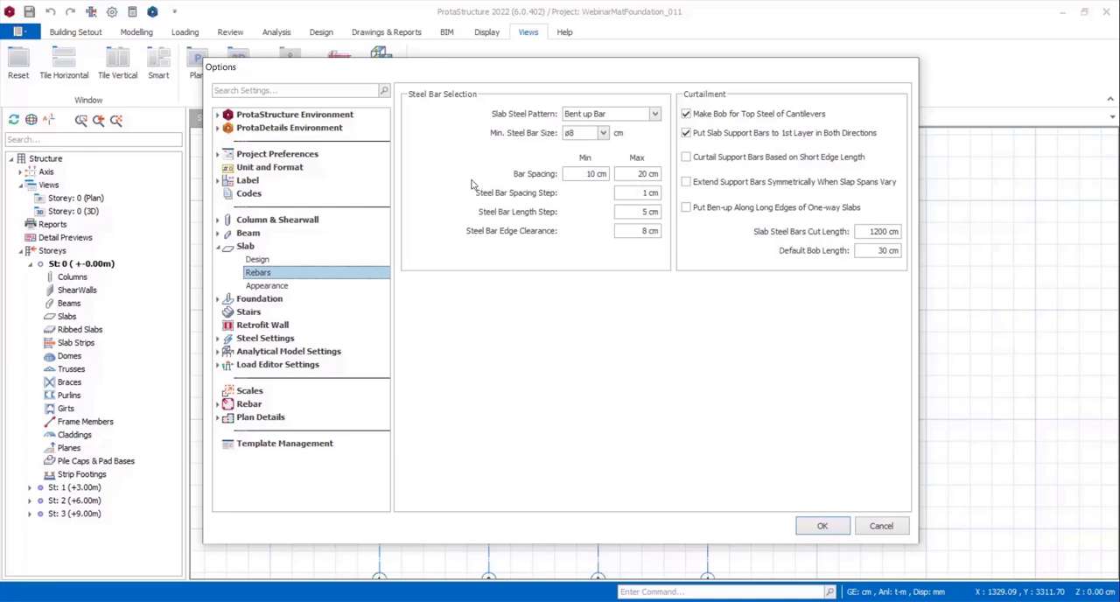
Examine the slab appearance settings and the foundation's general, pile cap and pile settings, leaving the options without changes.
left_click(275, 286)
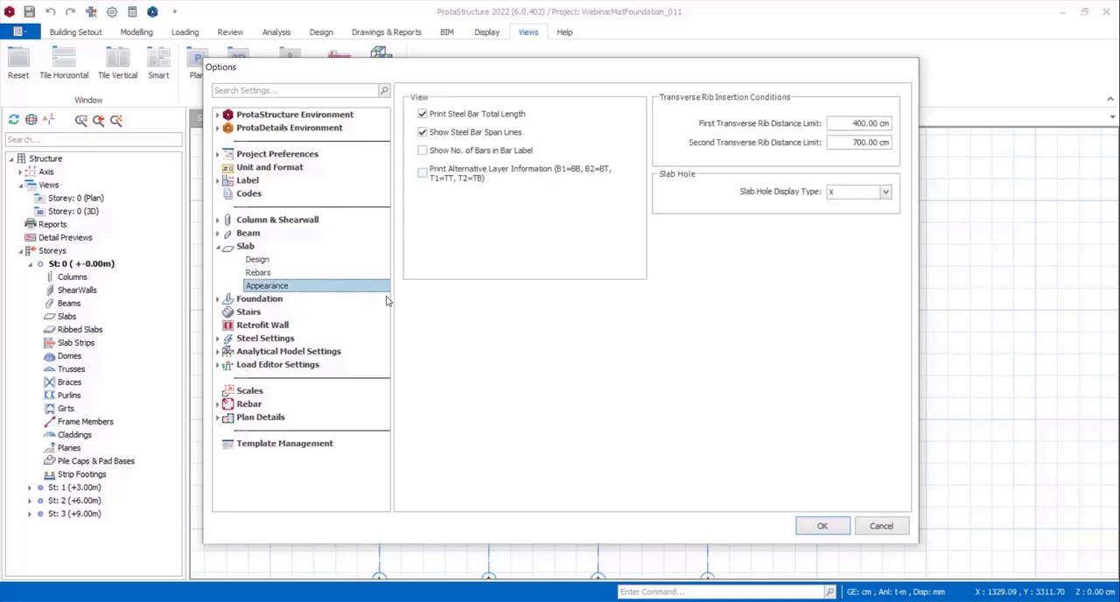
left_click(266, 302)
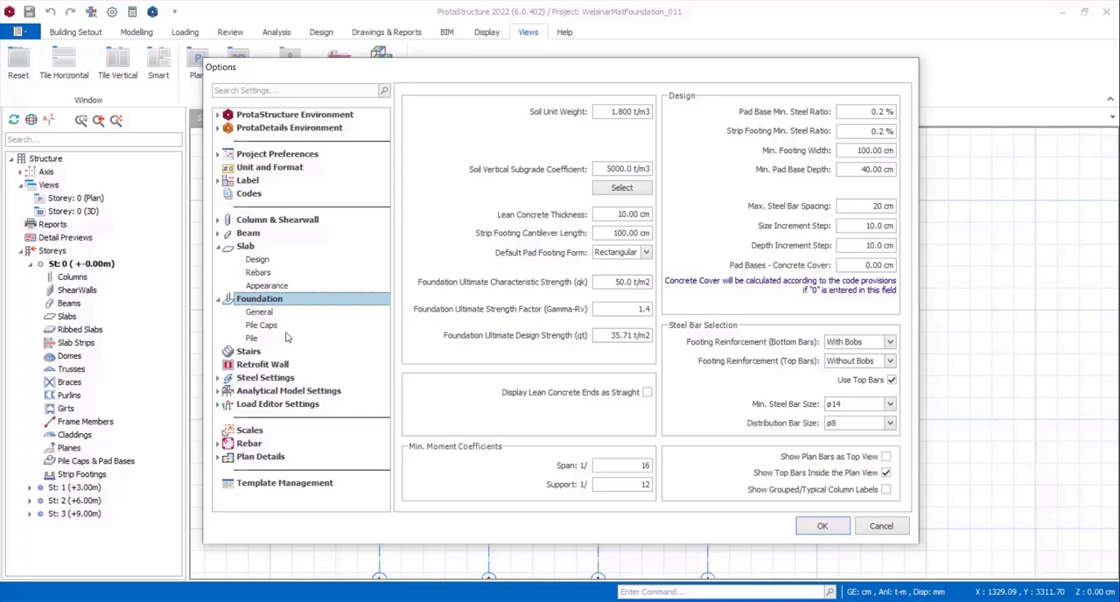
left_click(261, 313)
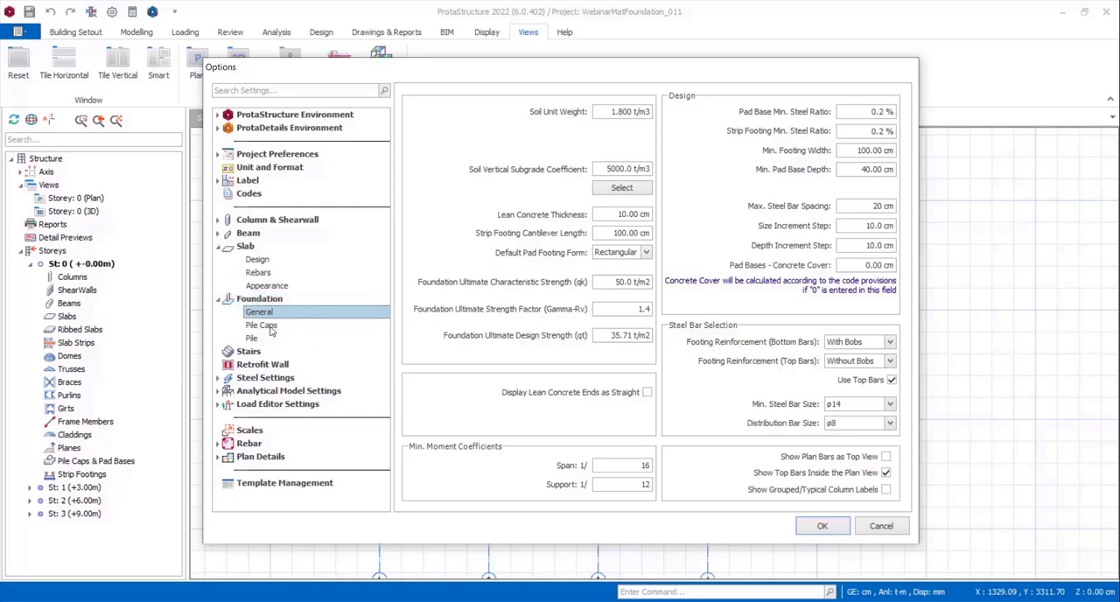
left_click(271, 330)
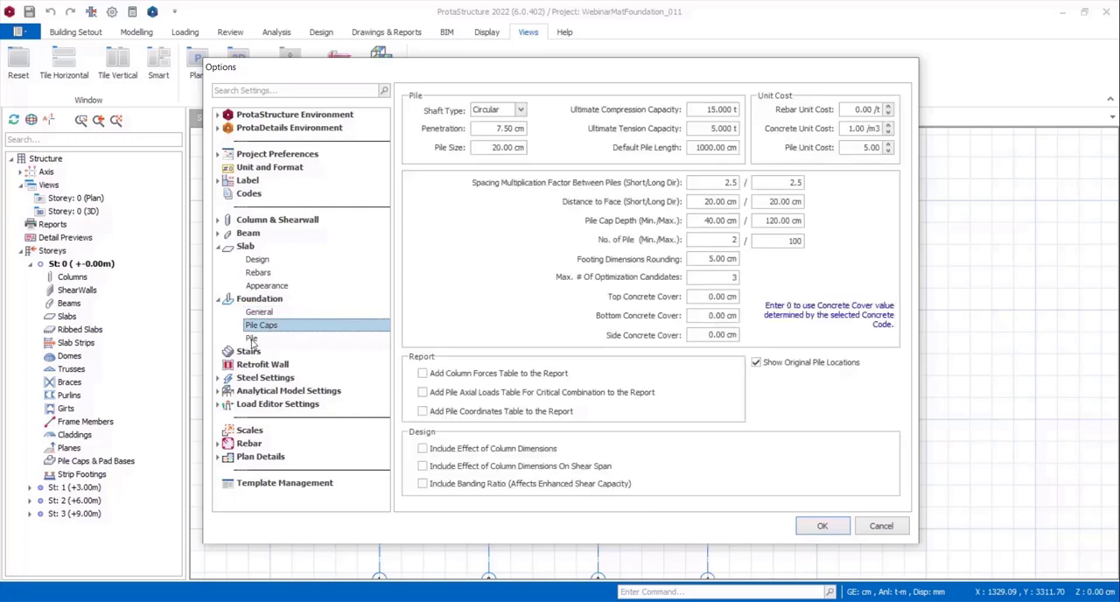
left_click(252, 340)
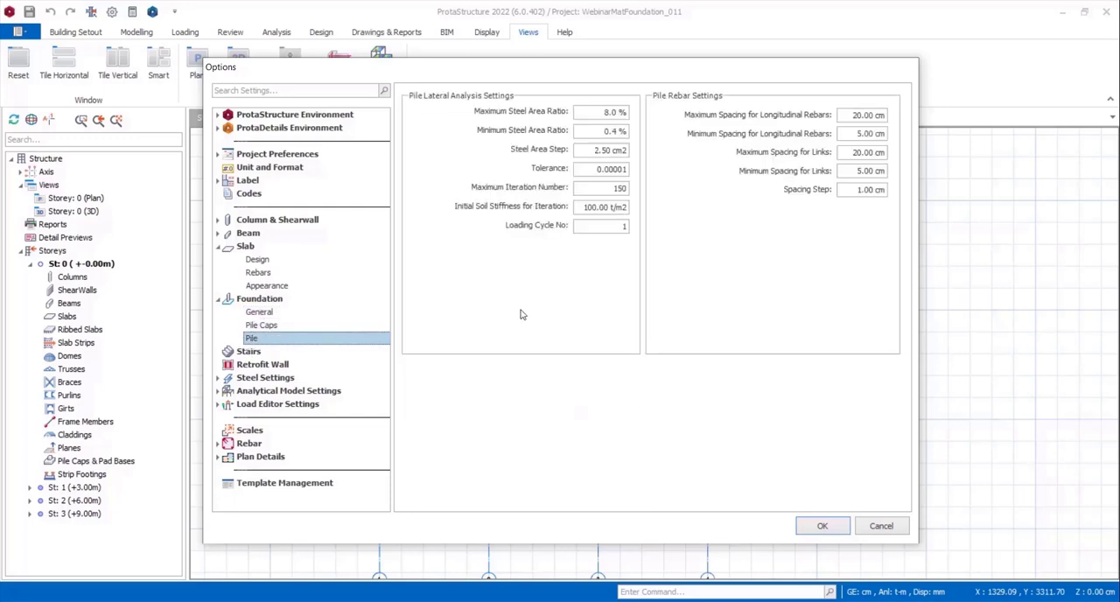
left_click(880, 526)
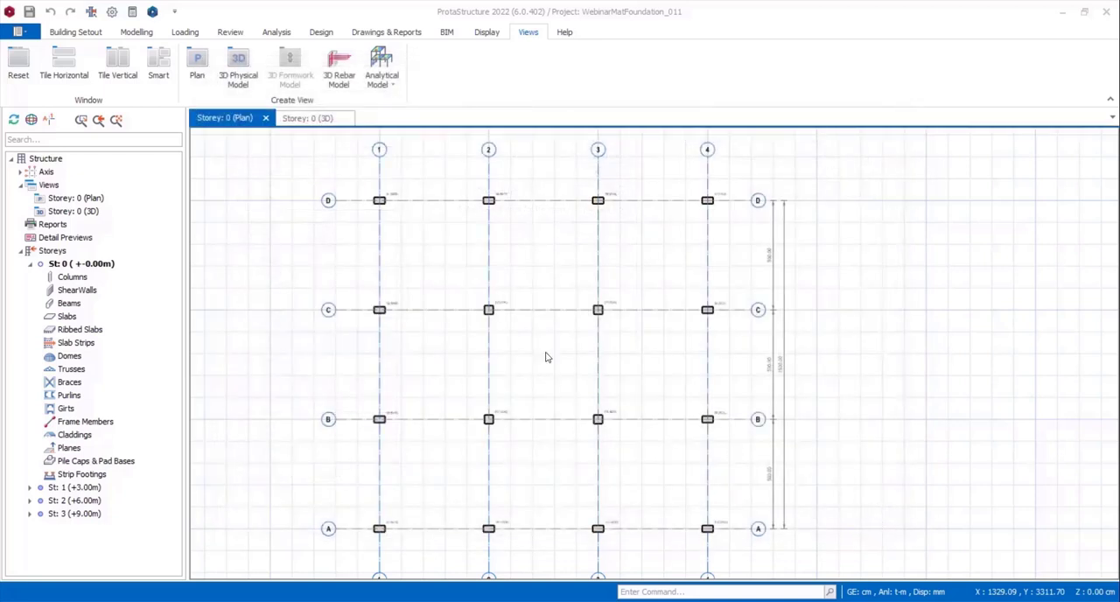
Examine the concrete and soil material properties assigned to the foundation floor.
left_click(143, 34)
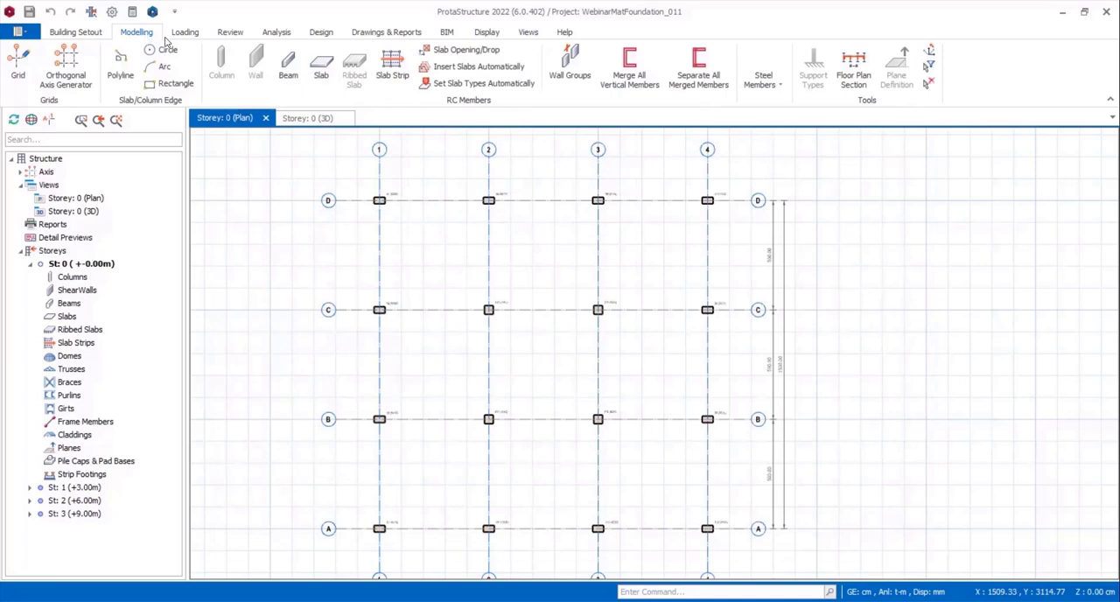
left_click(91, 34)
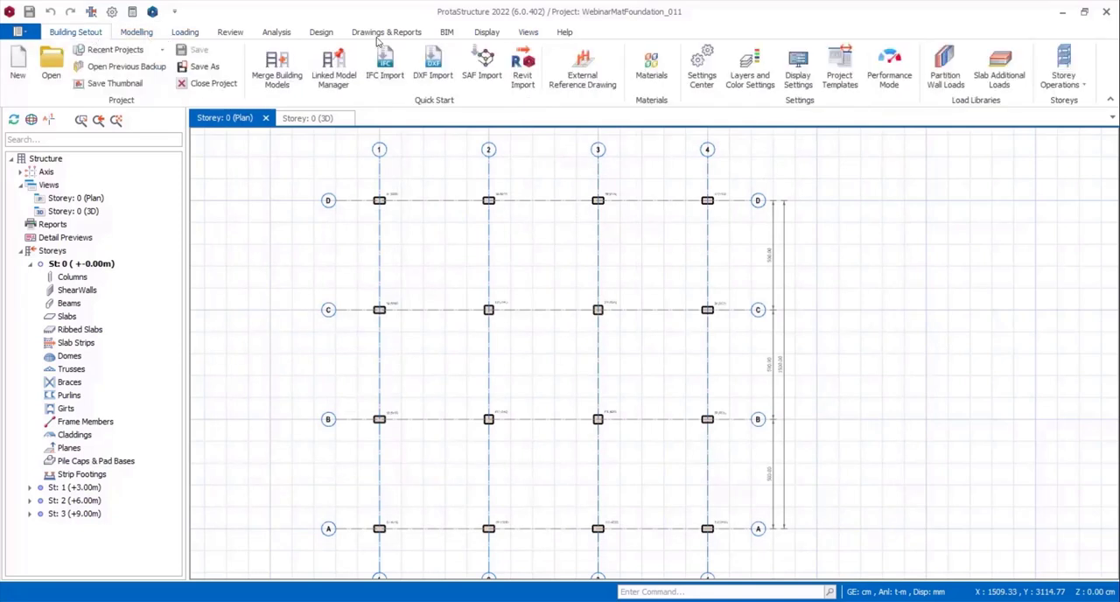
left_click(648, 70)
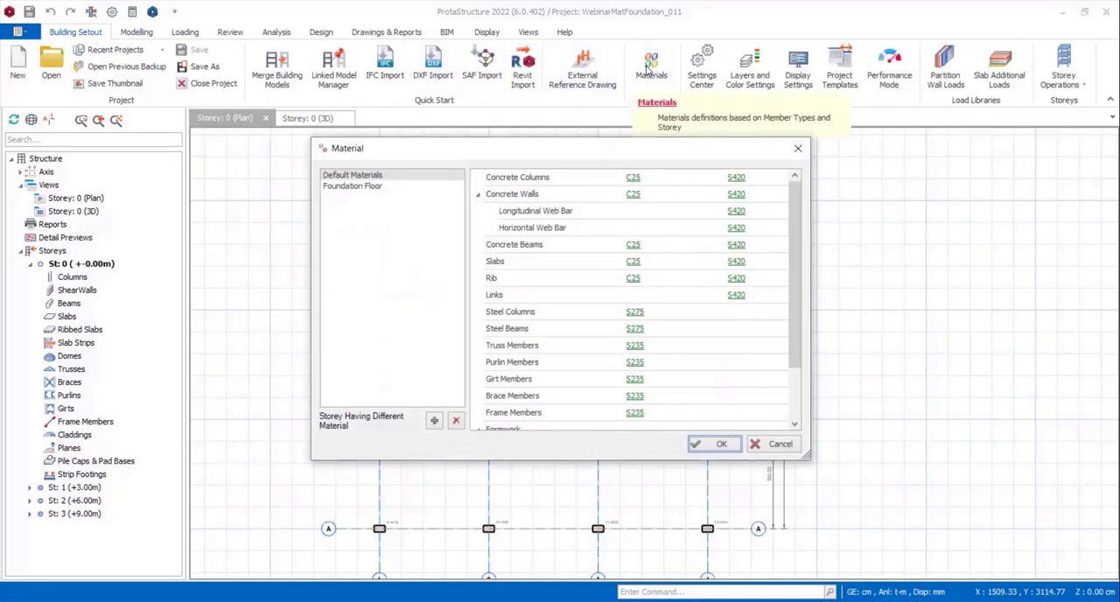
left_click(360, 187)
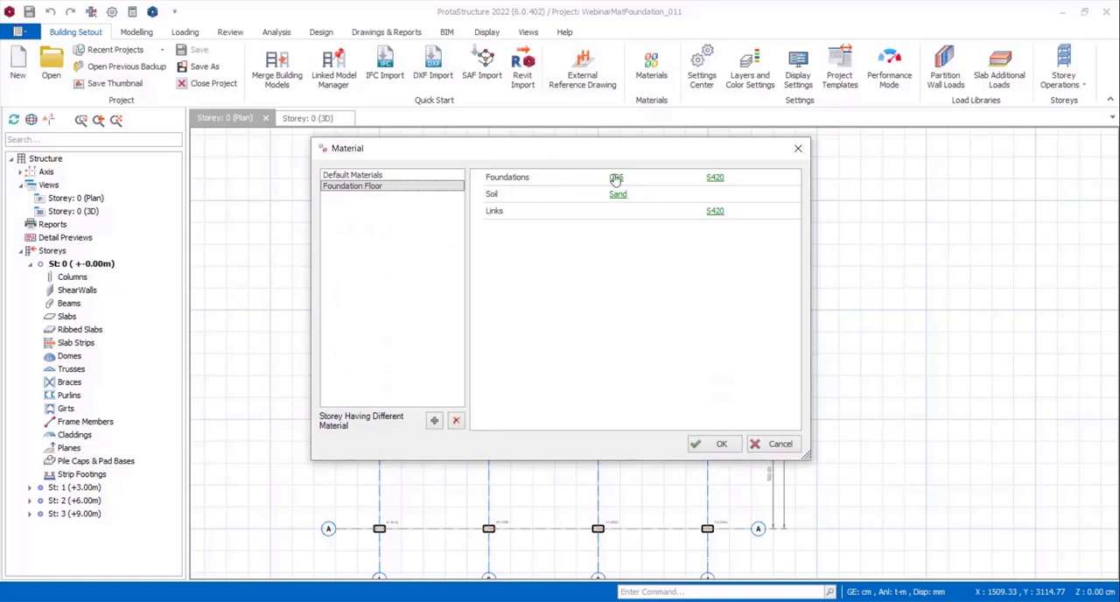
left_click(515, 179)
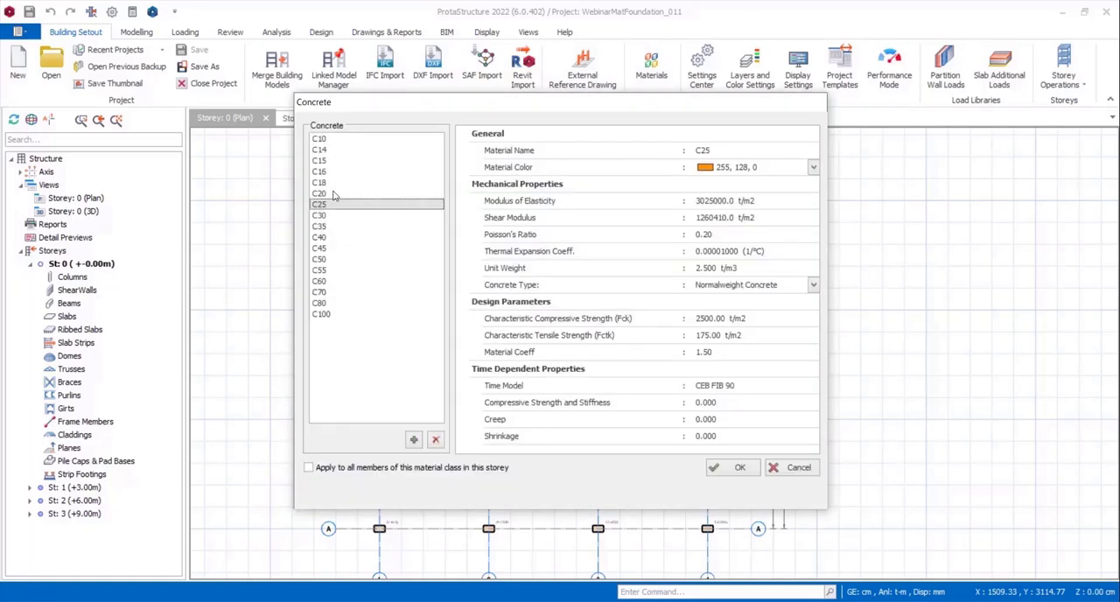
left_click(789, 469)
left_click(620, 197)
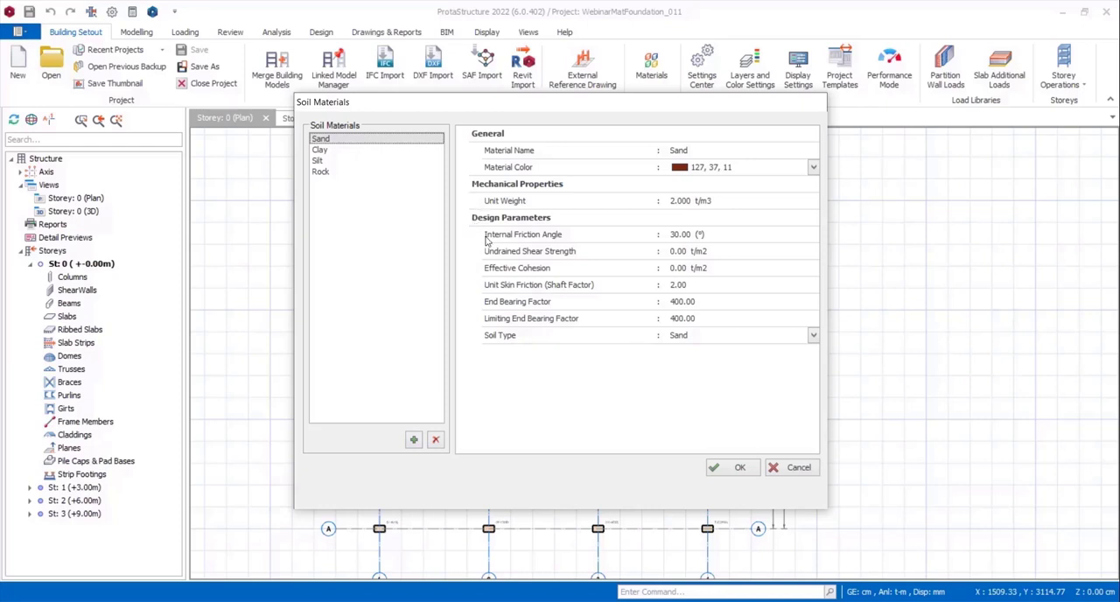
left_click(794, 466)
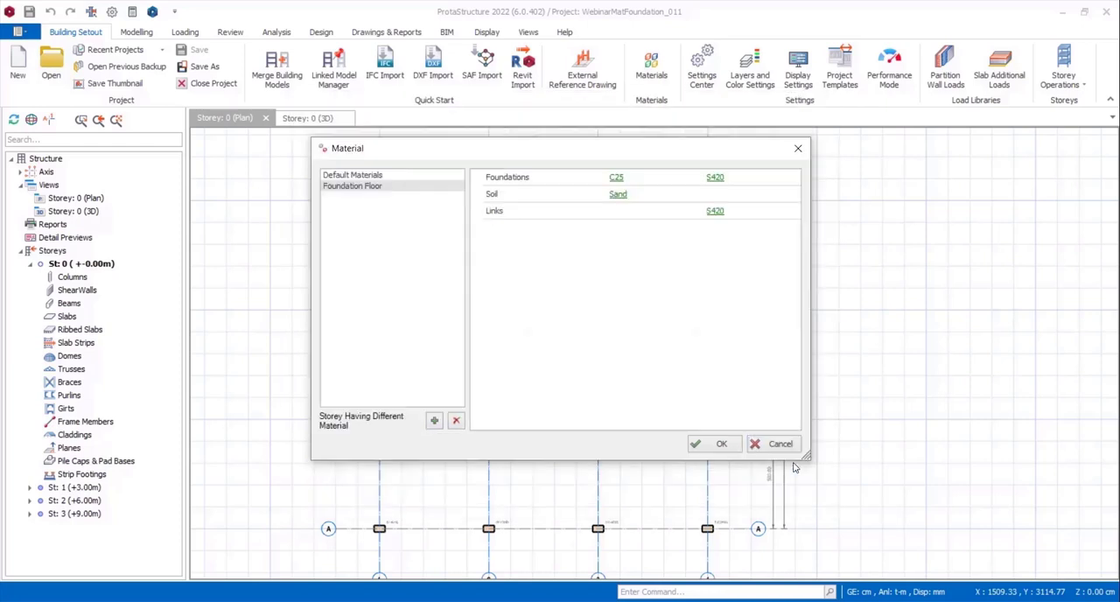
Examine the foundation links' rebar material and its bar diameter table, and close the material definitions without changes.
left_click(712, 215)
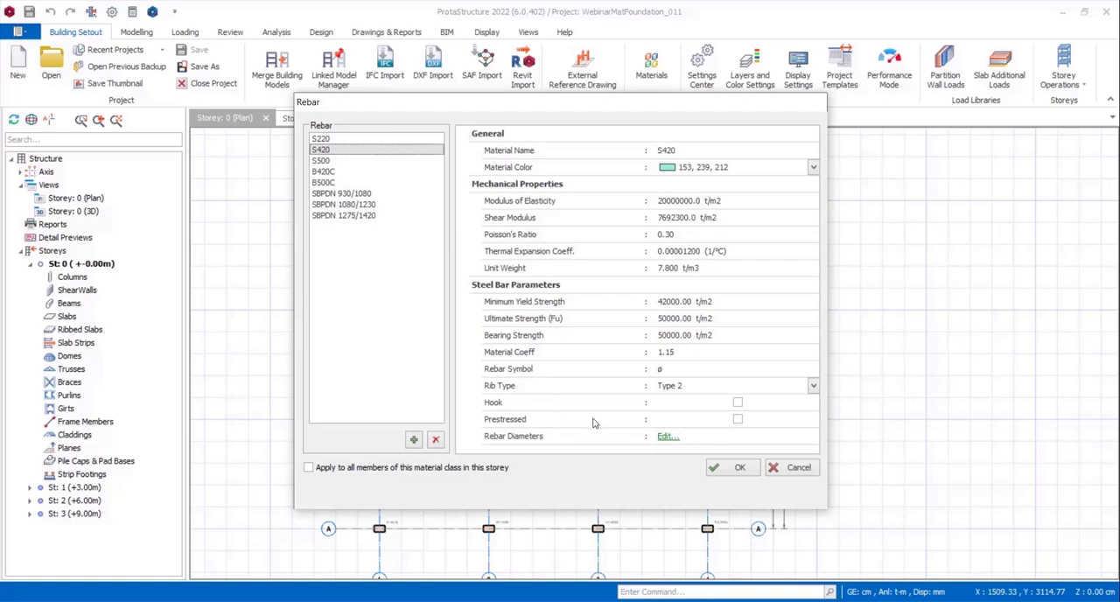
left_click(665, 437)
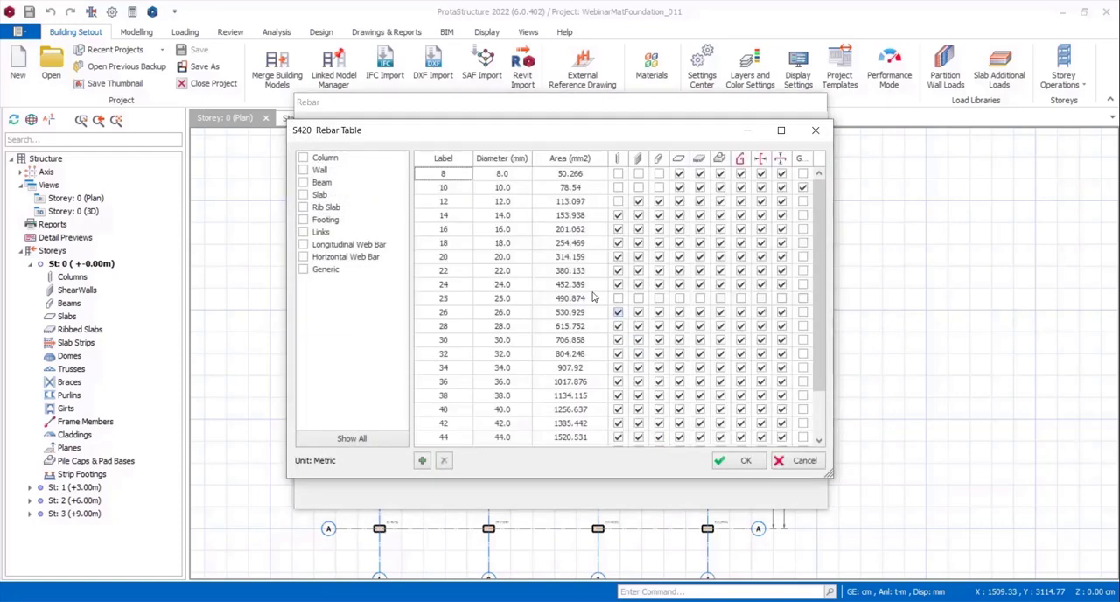
scroll(477, 262, "down", 2)
scroll(472, 304, "up", 2)
scroll(723, 280, "down", 1)
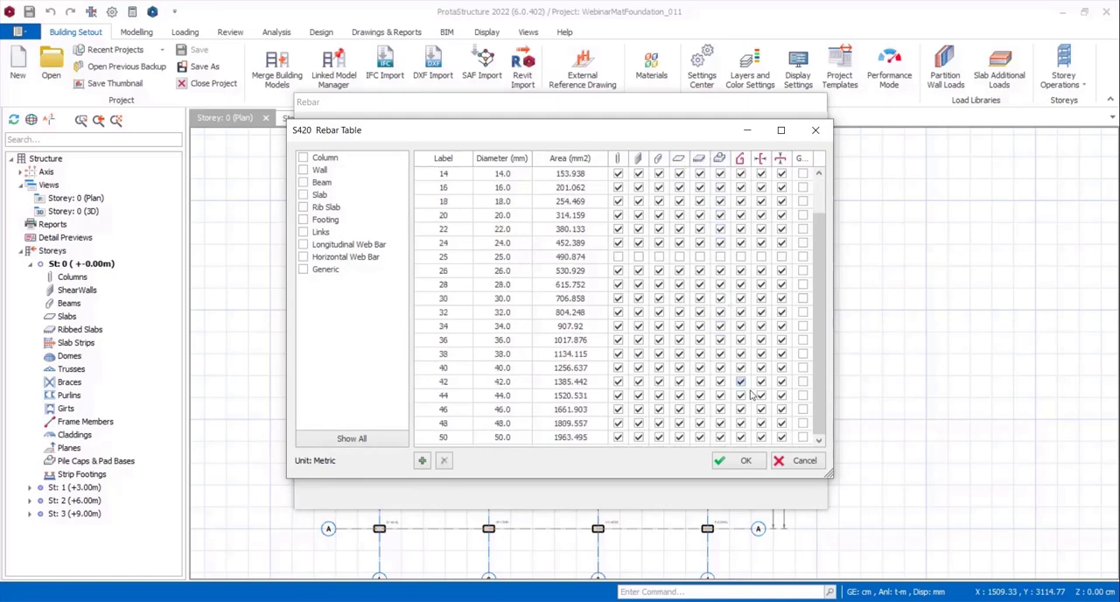
left_click(800, 461)
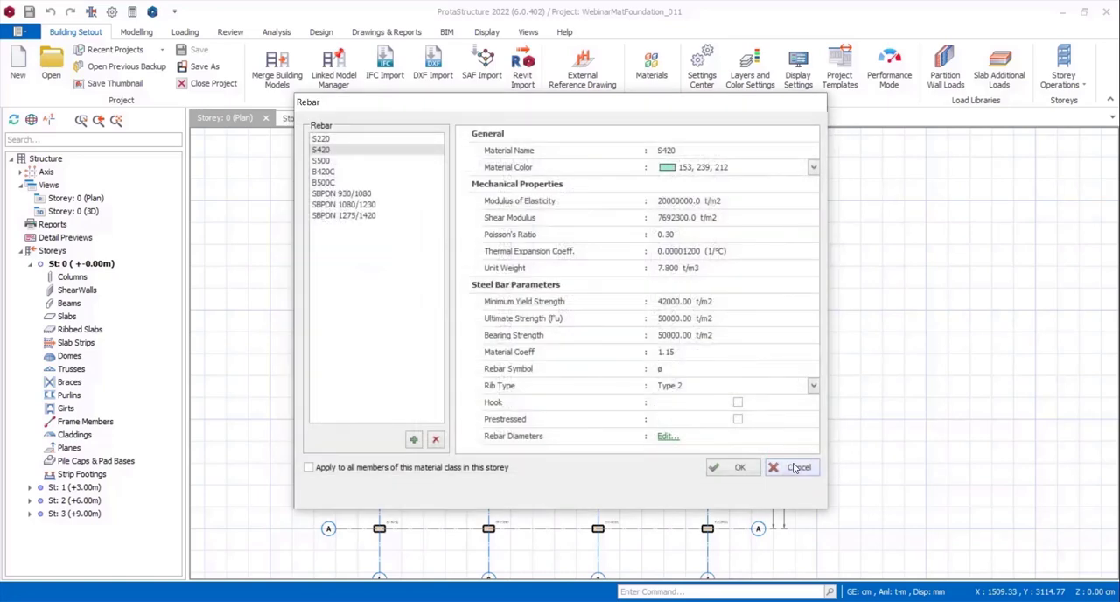
left_click(796, 468)
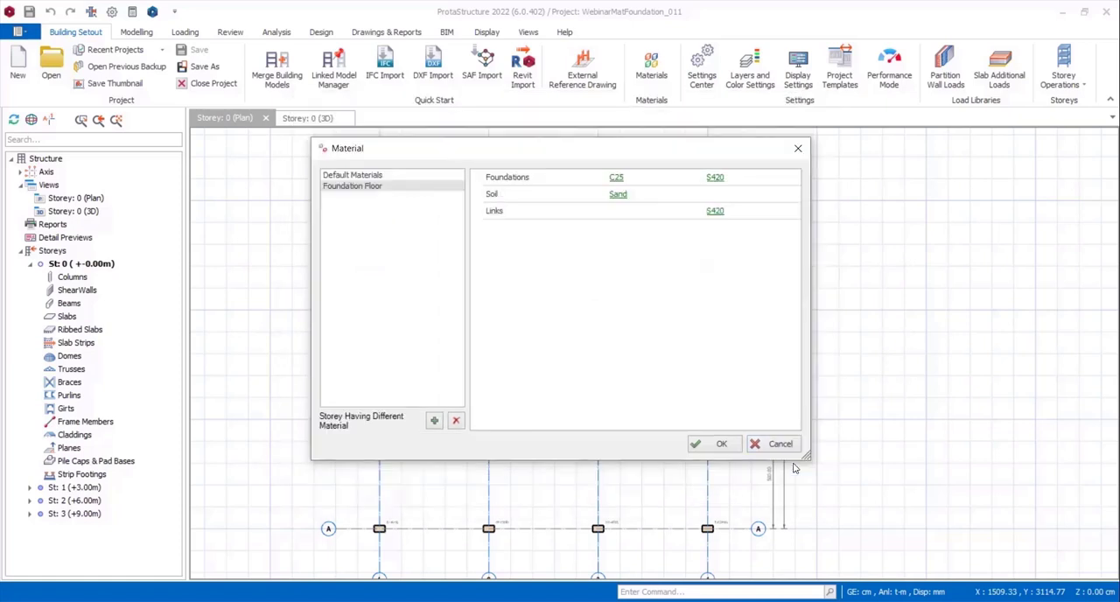
left_click(782, 445)
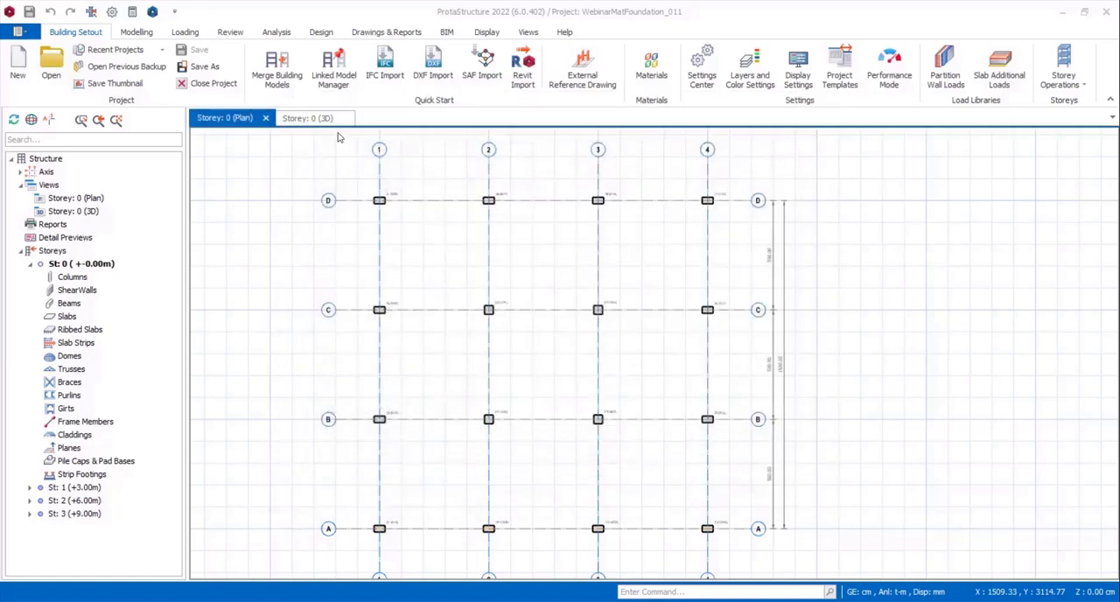
Insert a single 12 cm slab over the whole storey 0 plan with Pick Axis, bounded by axes 1, D, 4 and A.
left_click(134, 33)
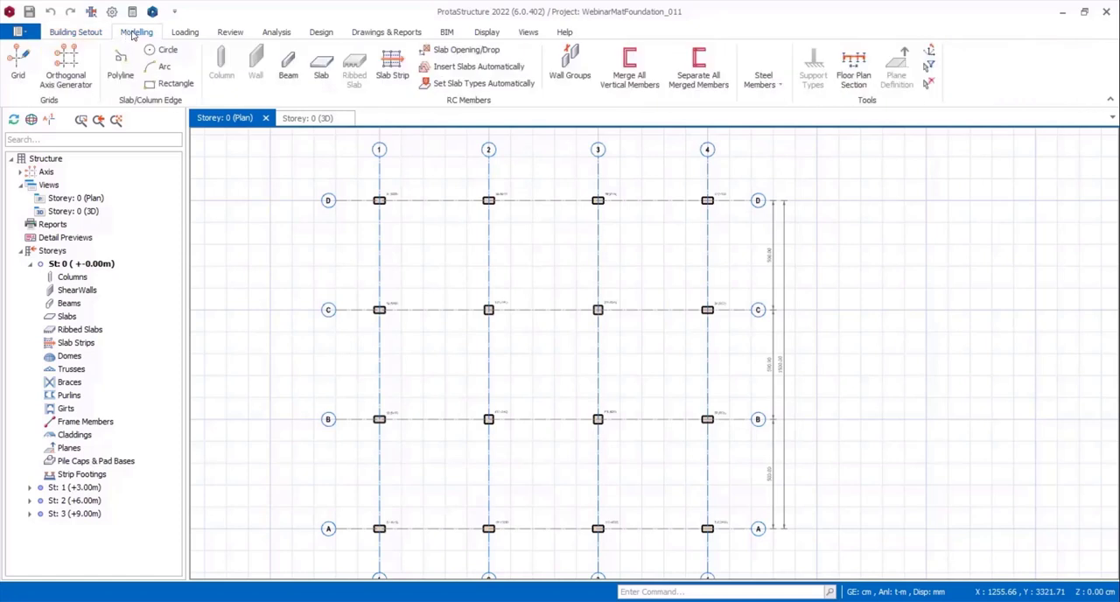
left_click(321, 75)
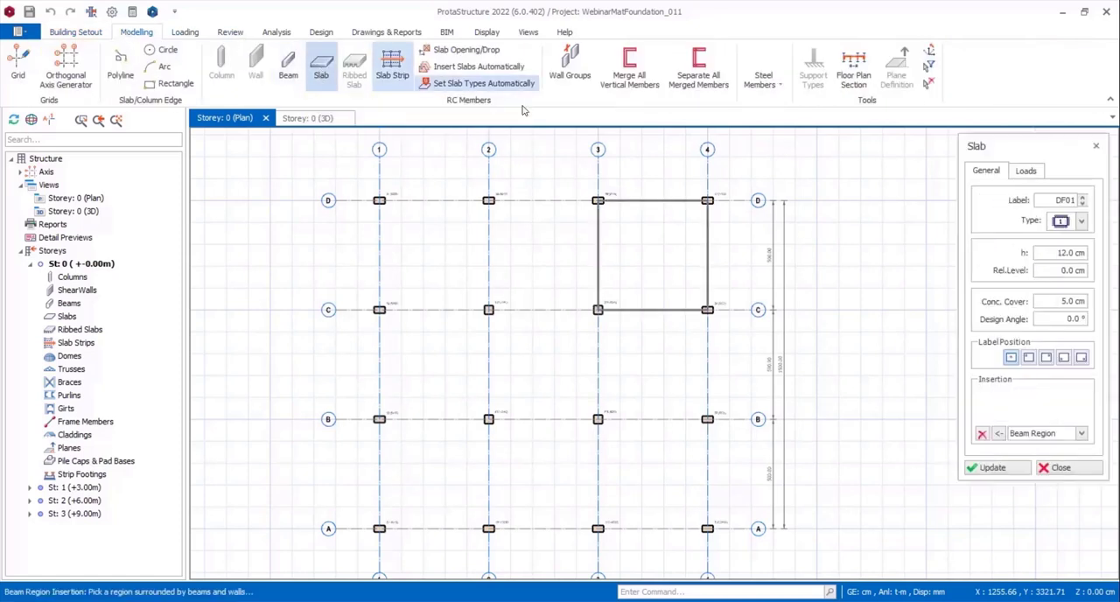
left_click(1040, 434)
left_click(1025, 469)
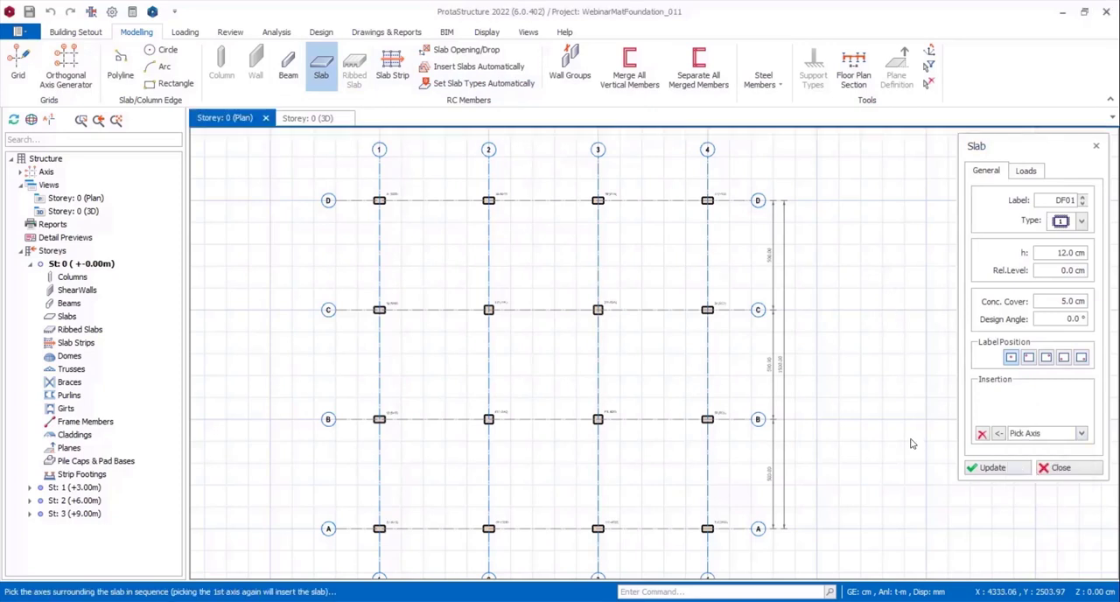
left_click(380, 179)
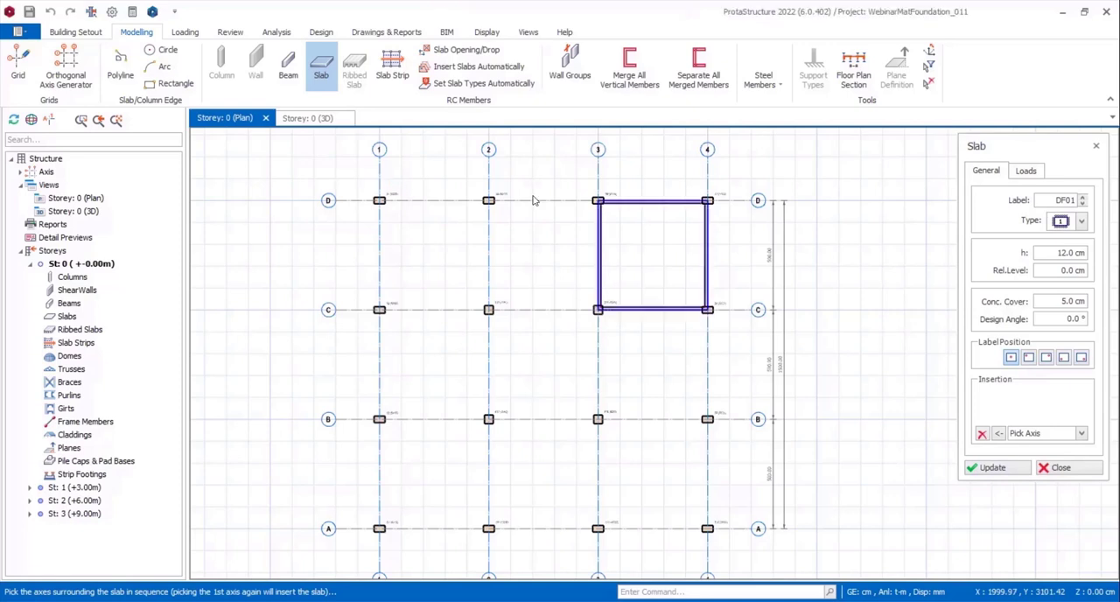
left_click(740, 203)
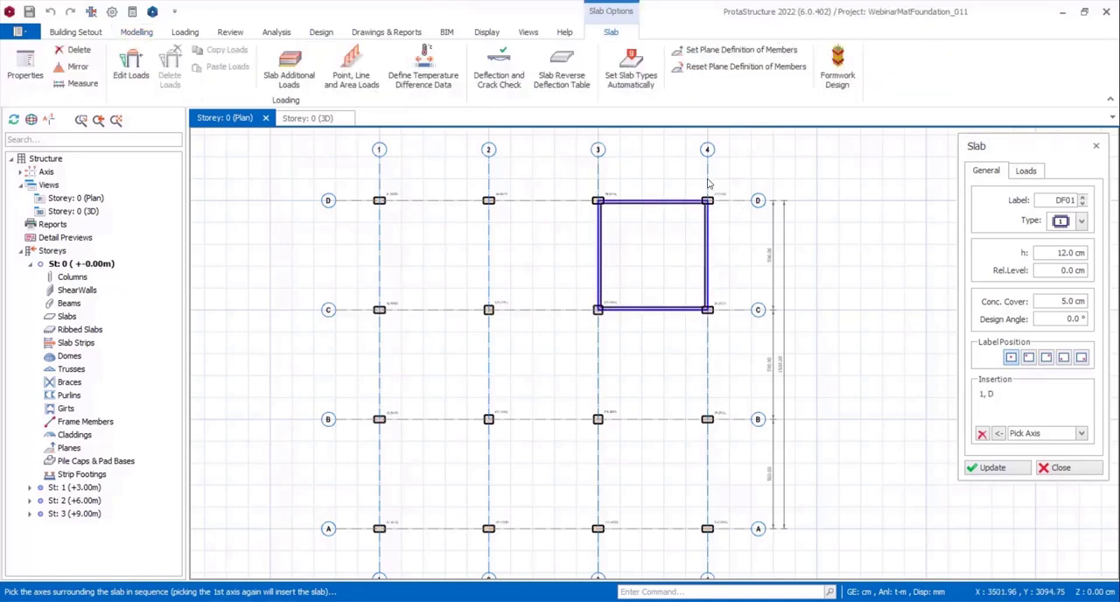
left_click(708, 182)
left_click(743, 528)
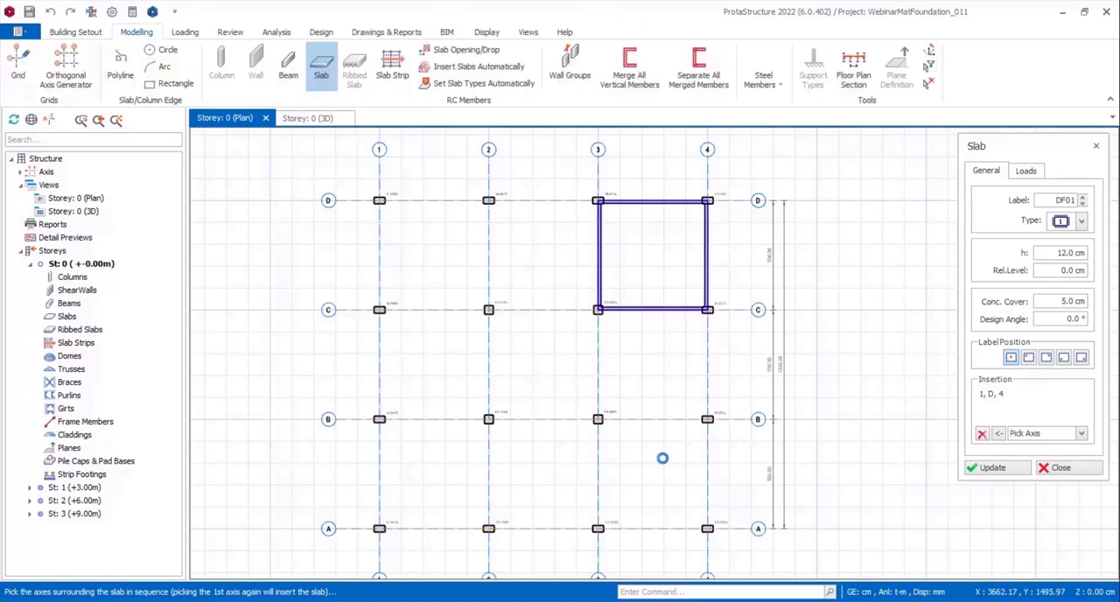
left_click(377, 178)
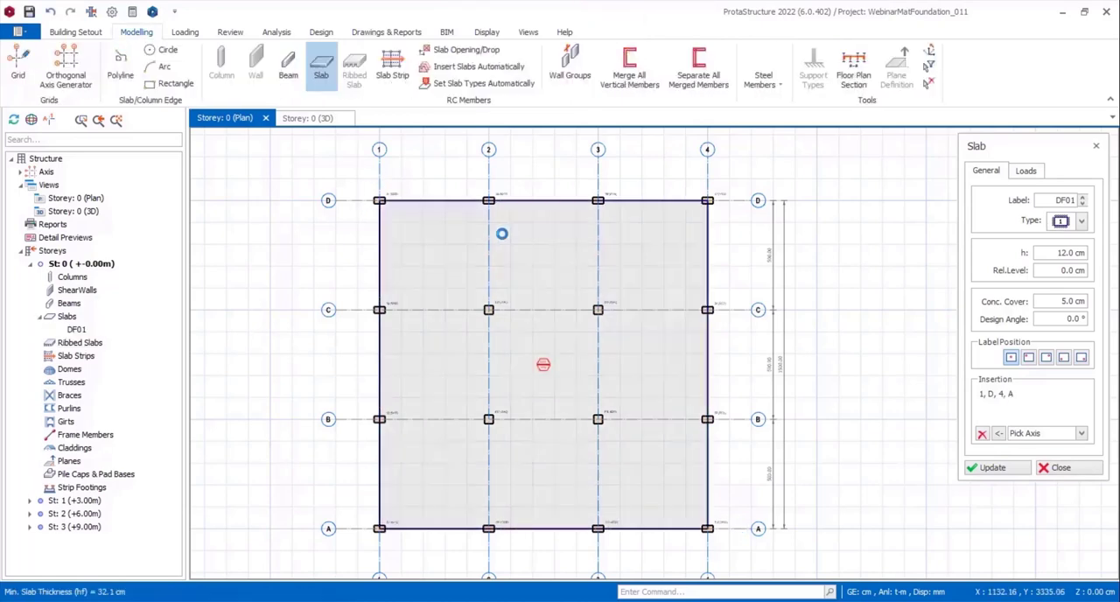
scroll(660, 327, "down", 1)
key("Escape")
key("Escape")
Delete the slab that covers the whole storey 0 plan.
scroll(579, 443, "up", 1)
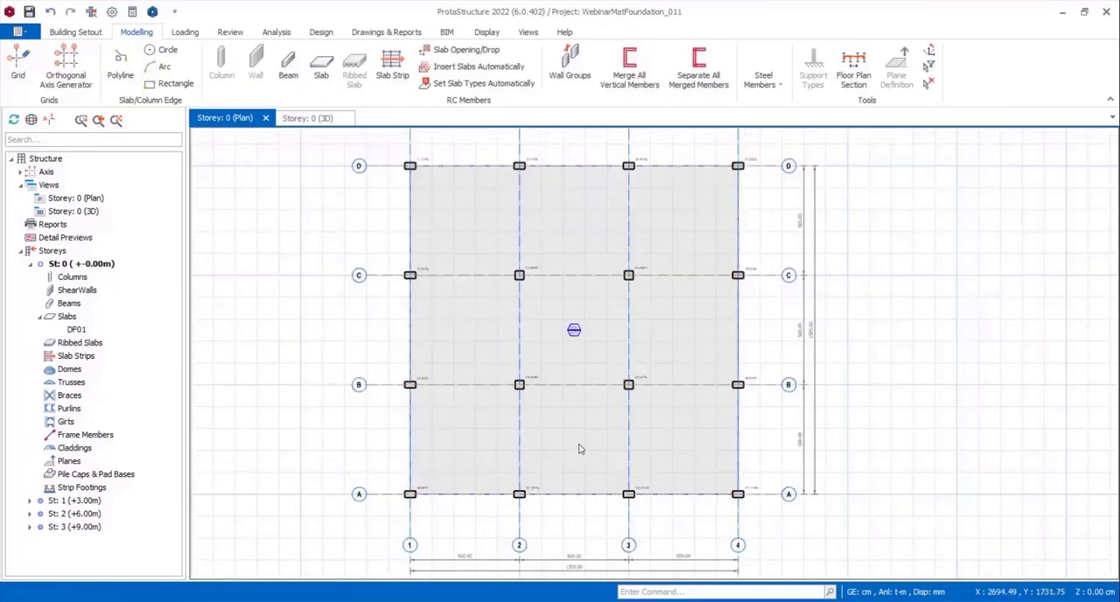
scroll(652, 394, "up", 1)
left_click(548, 311)
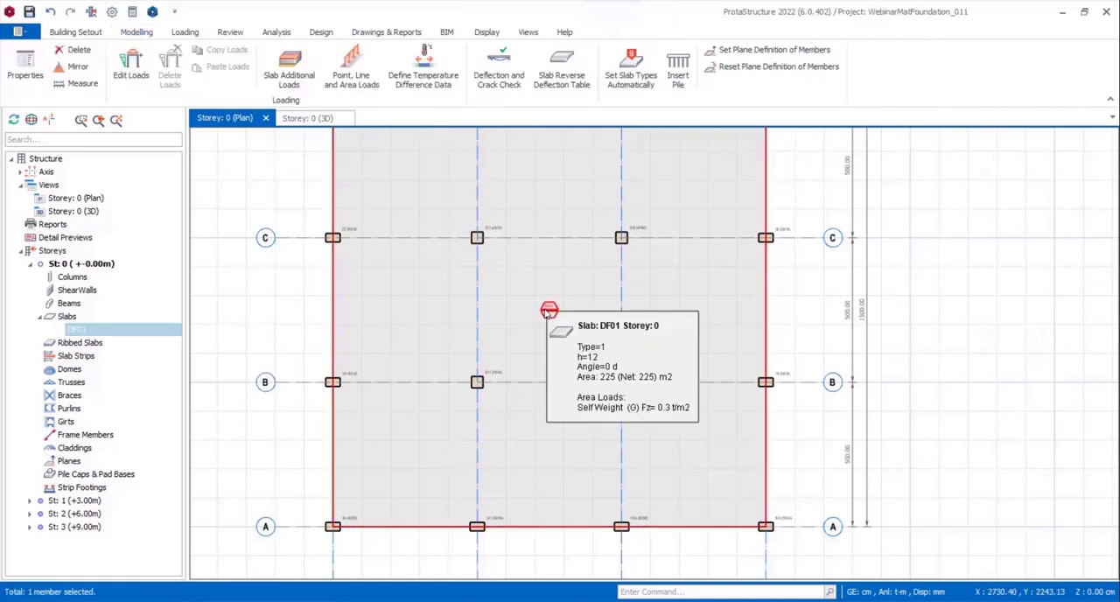
key("Delete")
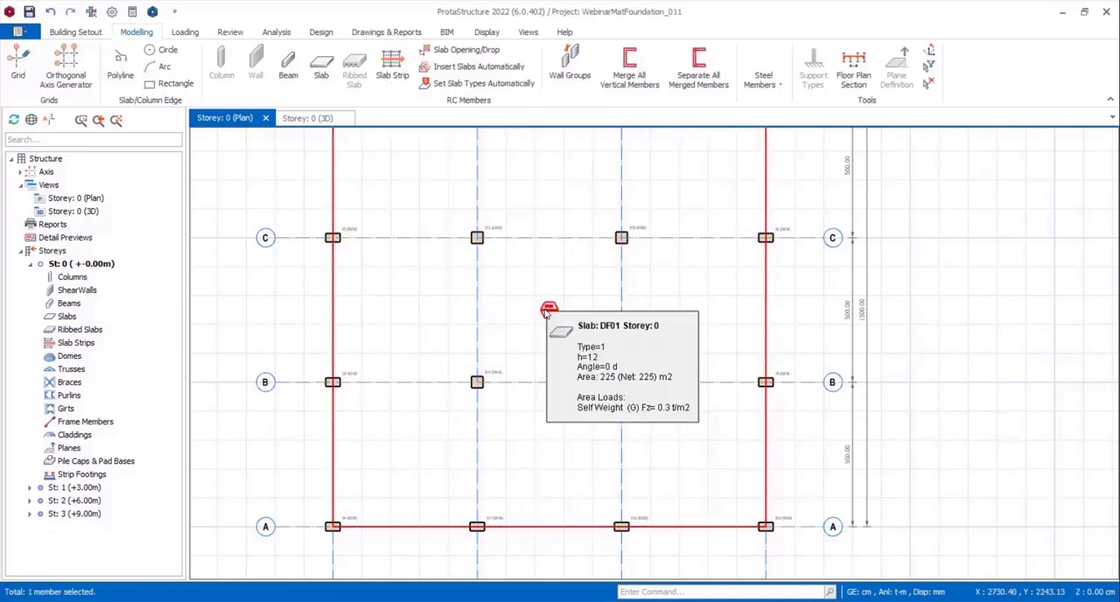
Insert 50 cm thick slabs by Axis Region in the three bays between axes D and C.
scroll(670, 293, "down", 2)
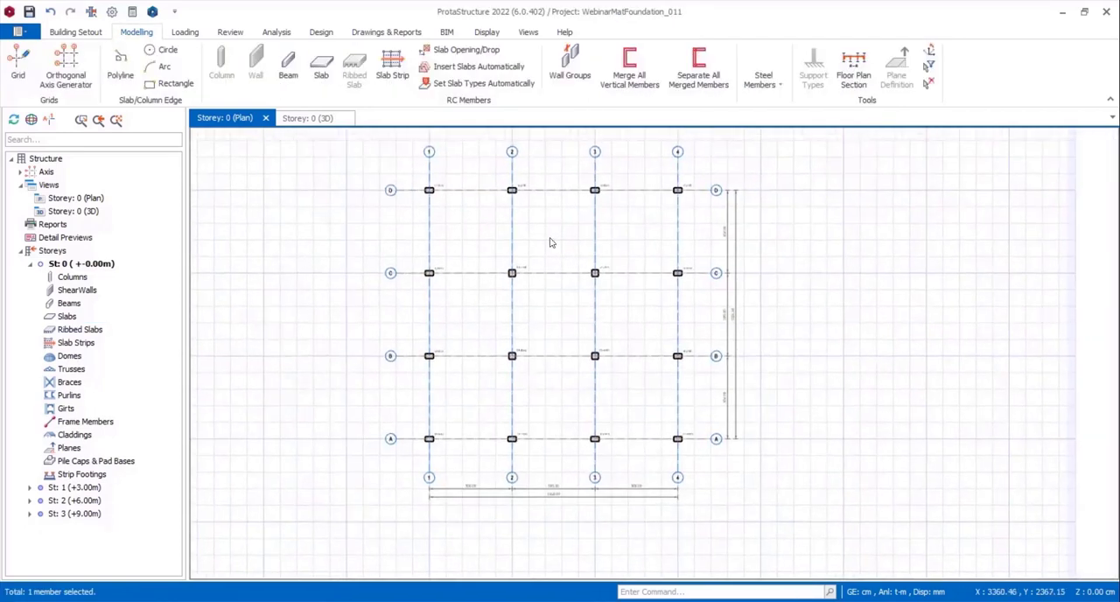
left_click(321, 66)
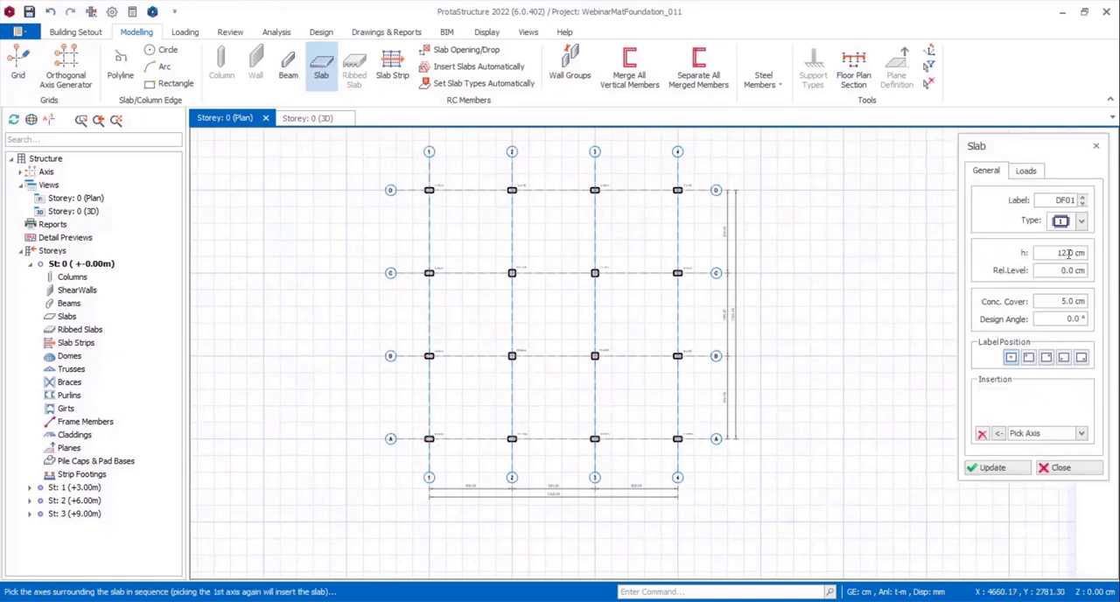
left_click_drag(1053, 252, 1096, 254)
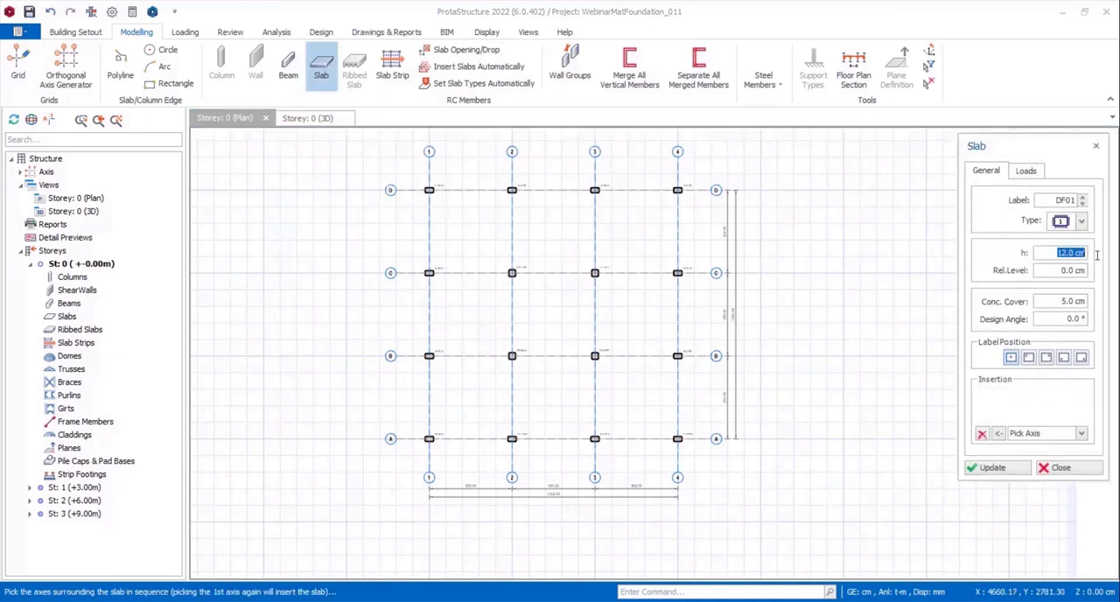
type("50")
left_click(1040, 438)
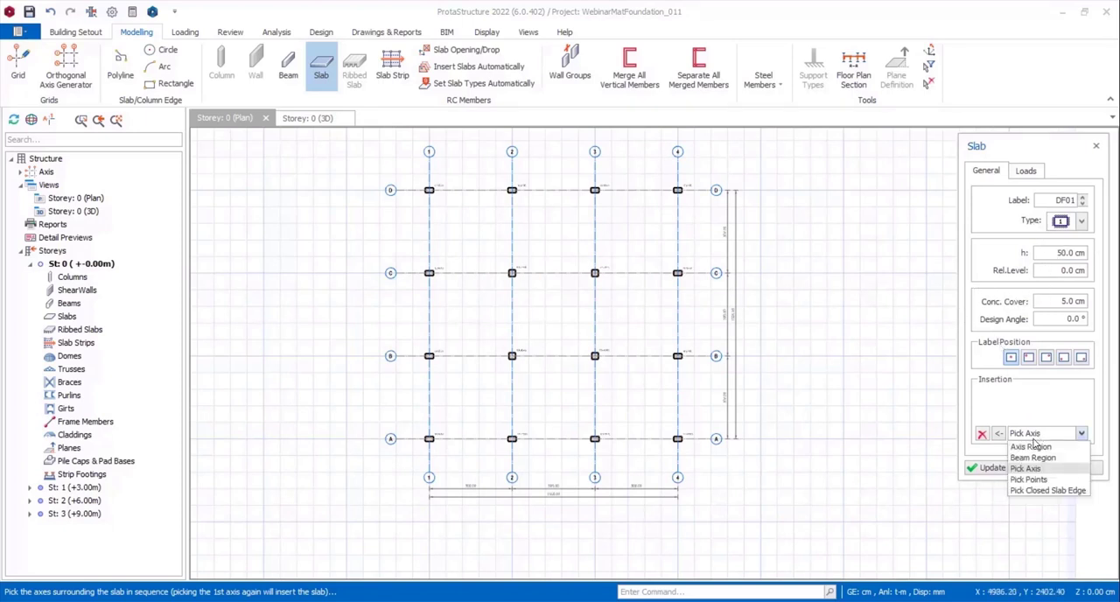
left_click(1007, 445)
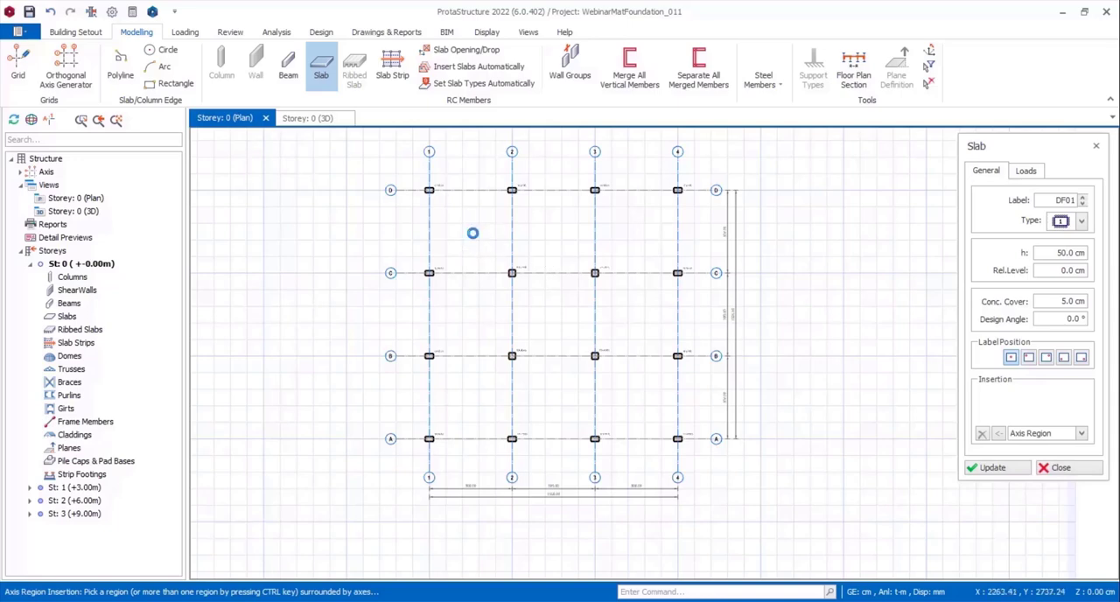
left_click(474, 235)
left_click(561, 232)
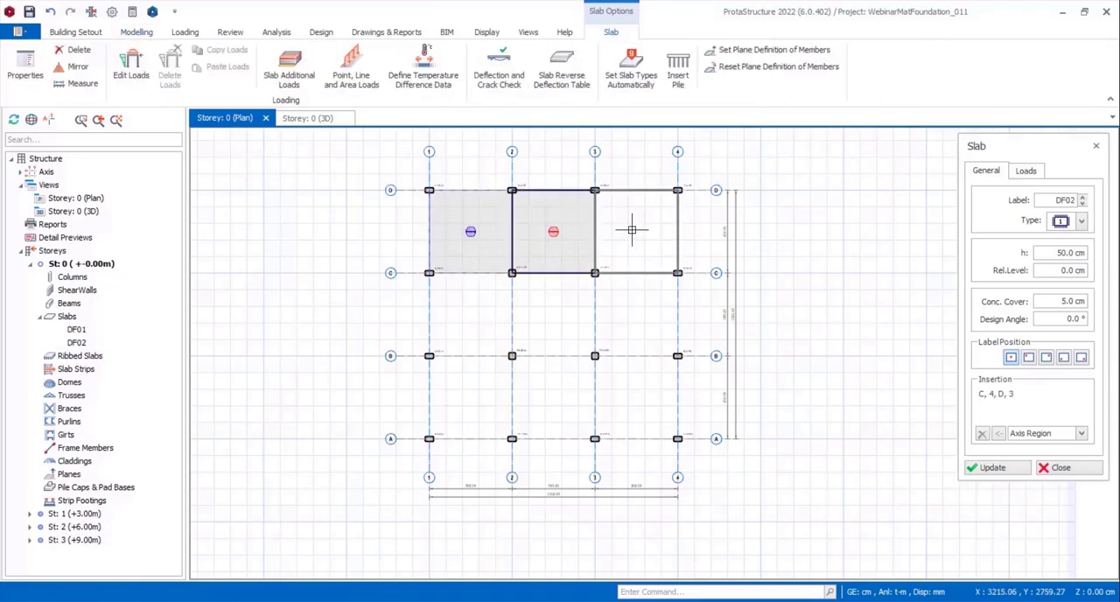
left_click(632, 232)
Fill the remaining six axis bays between axes C and A with 50 cm thick slabs.
left_click(468, 324)
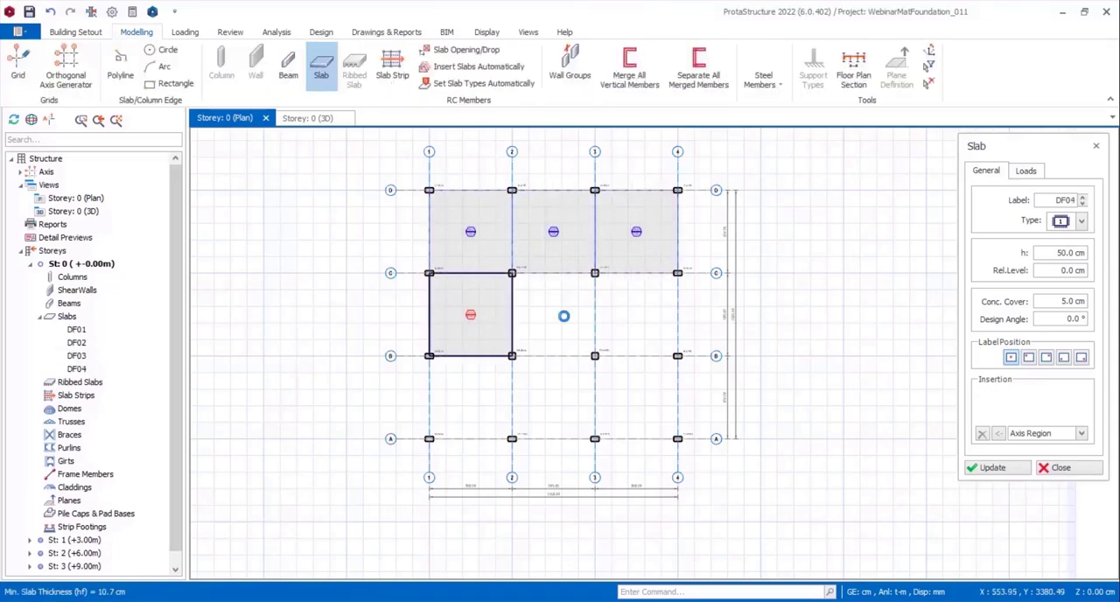
left_click(560, 317)
left_click(473, 399)
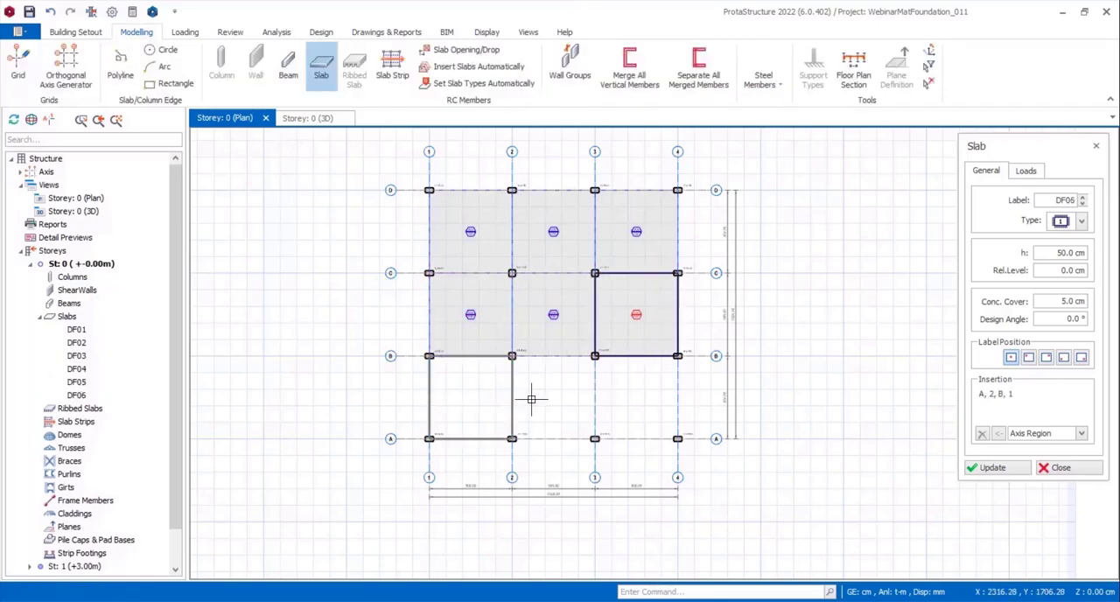
left_click(591, 403)
left_click(634, 398)
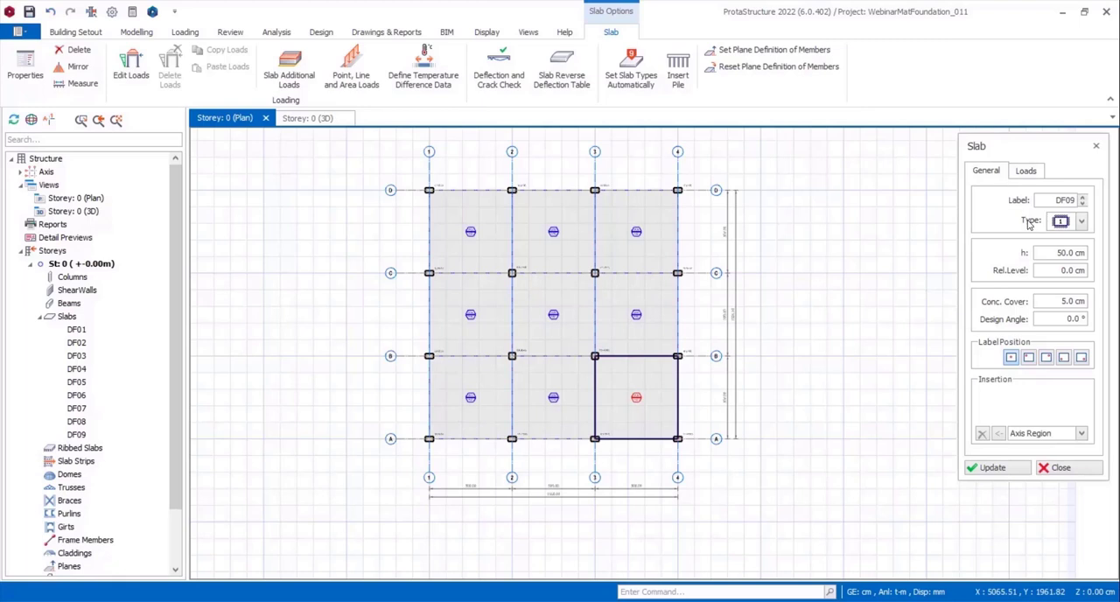
Add a cantilever-type slab with an 85 cm cantilever length outside axis D, spanning from axis 1 to axis 4.
left_click(1062, 222)
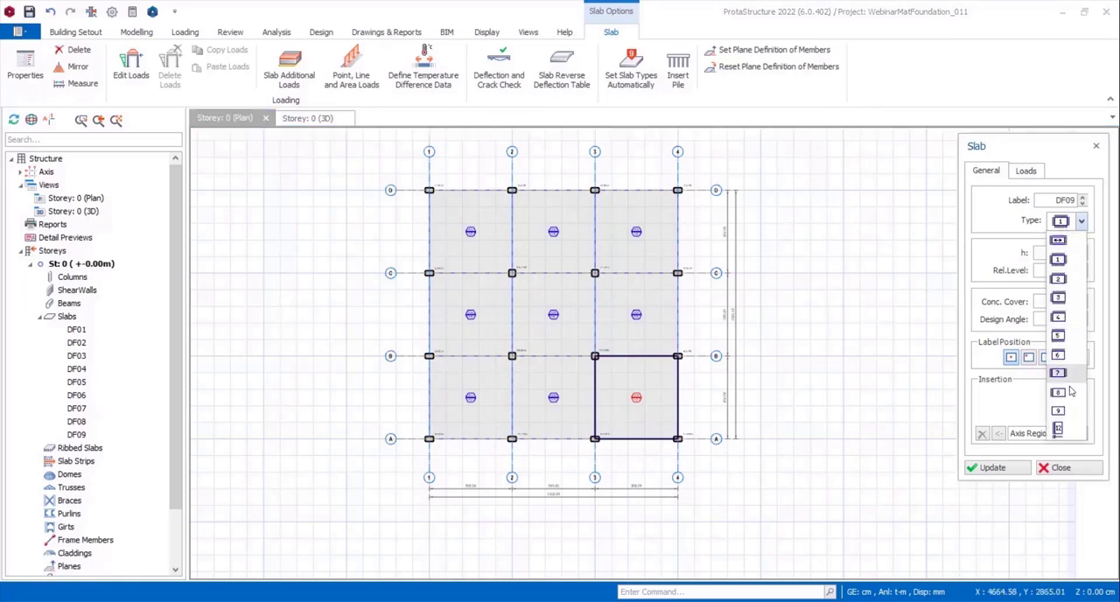
left_click(1059, 429)
left_click(1063, 171)
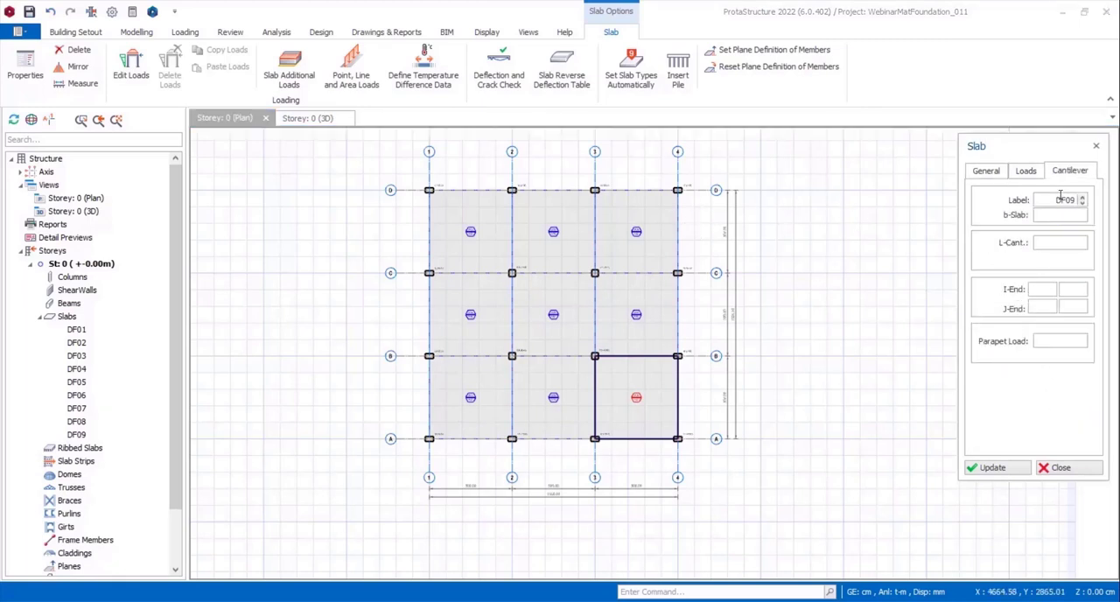
type("85.0")
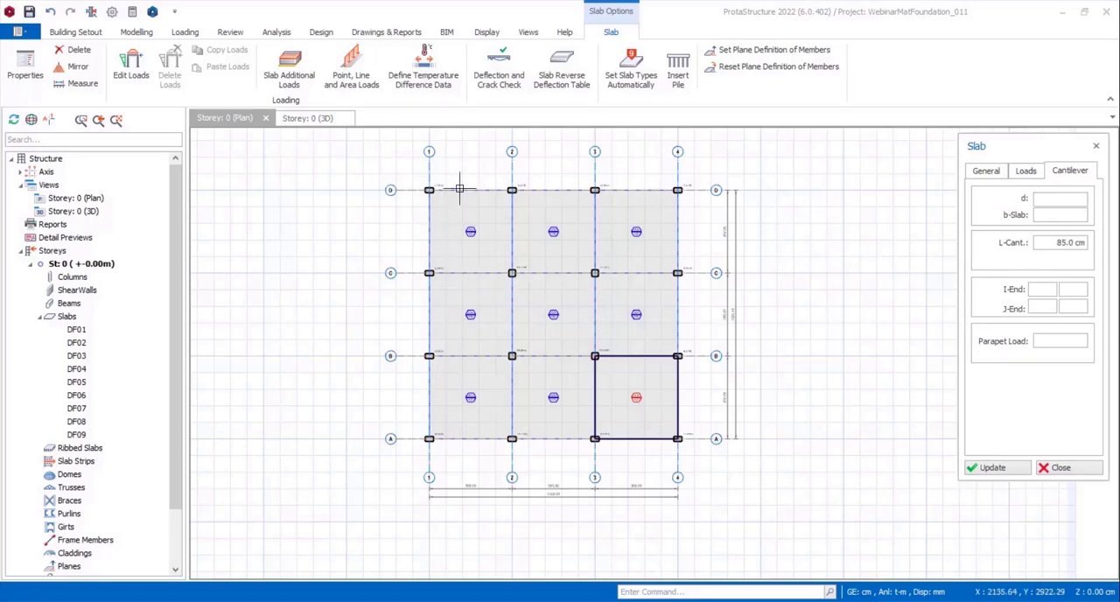
scroll(457, 186, "up", 2)
left_click(405, 194)
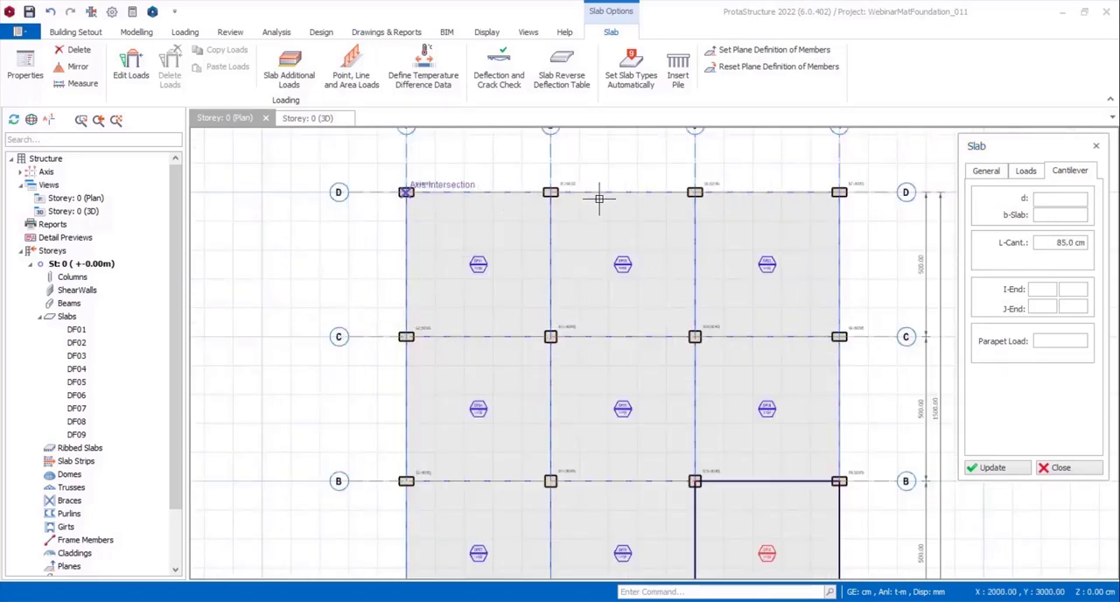
left_click(839, 192)
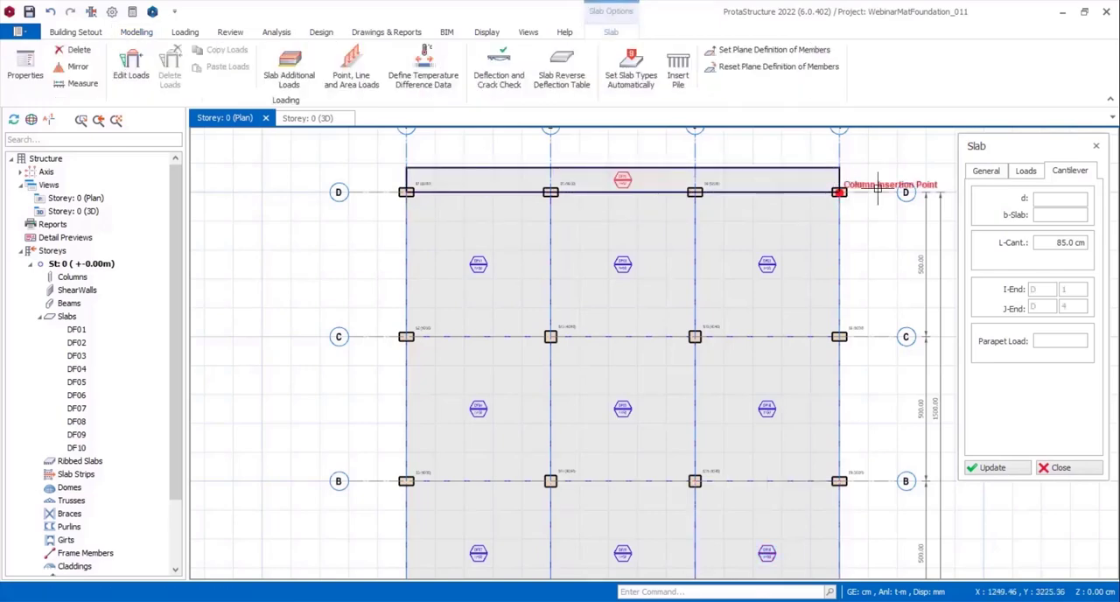
Add 85 cm cantilever slabs outside axis 4 between D and A, and outside axis A between 1 and 4.
scroll(876, 295, "down", 3)
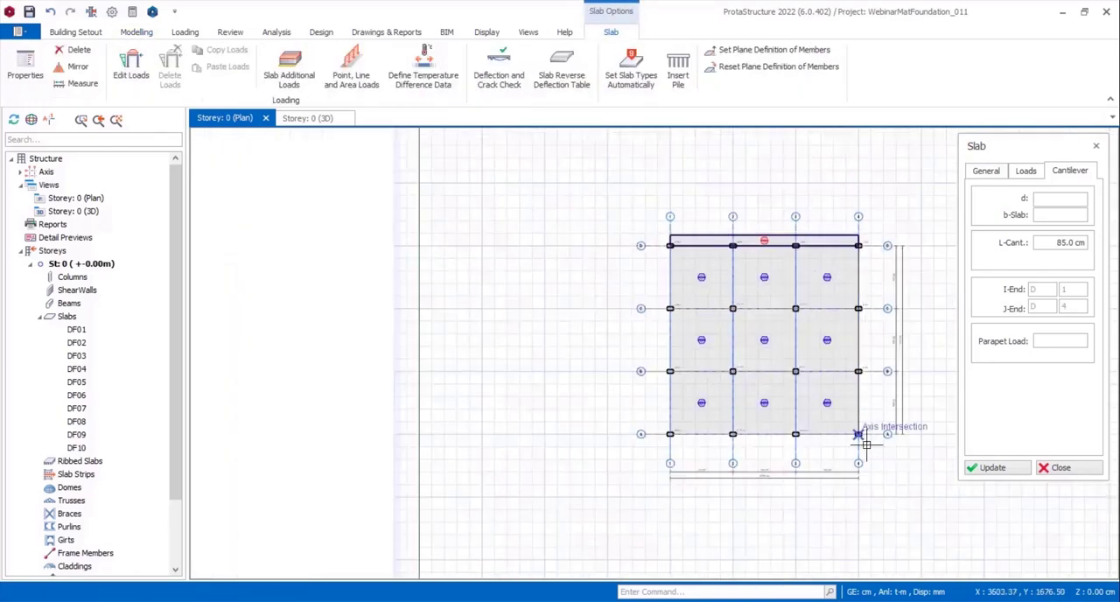
scroll(853, 433, "up", 2)
left_click(850, 423)
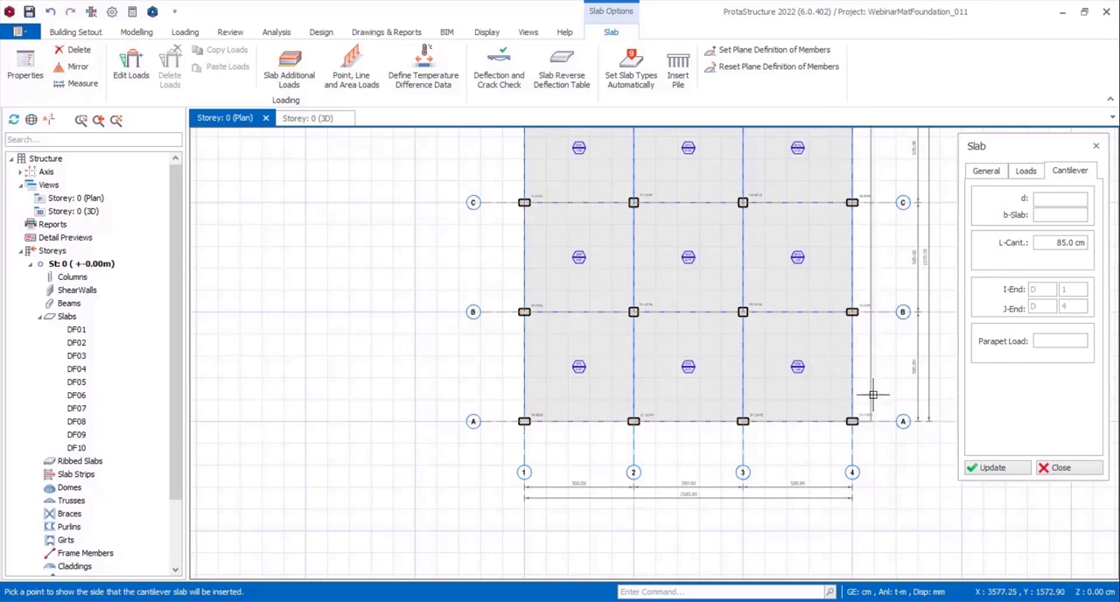
left_click(874, 389)
left_click(524, 421)
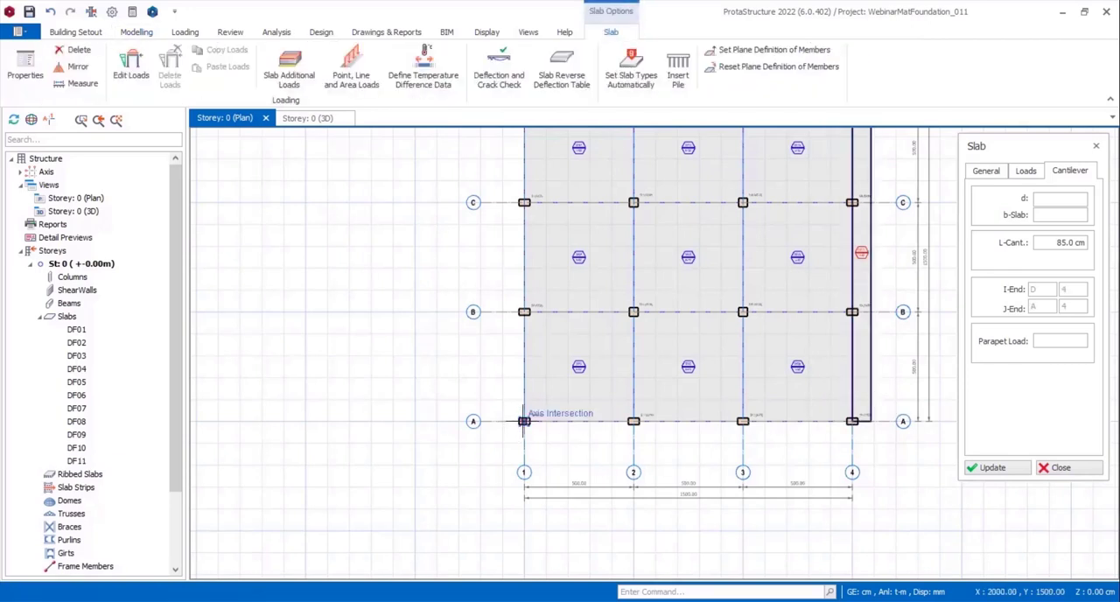
left_click(853, 421)
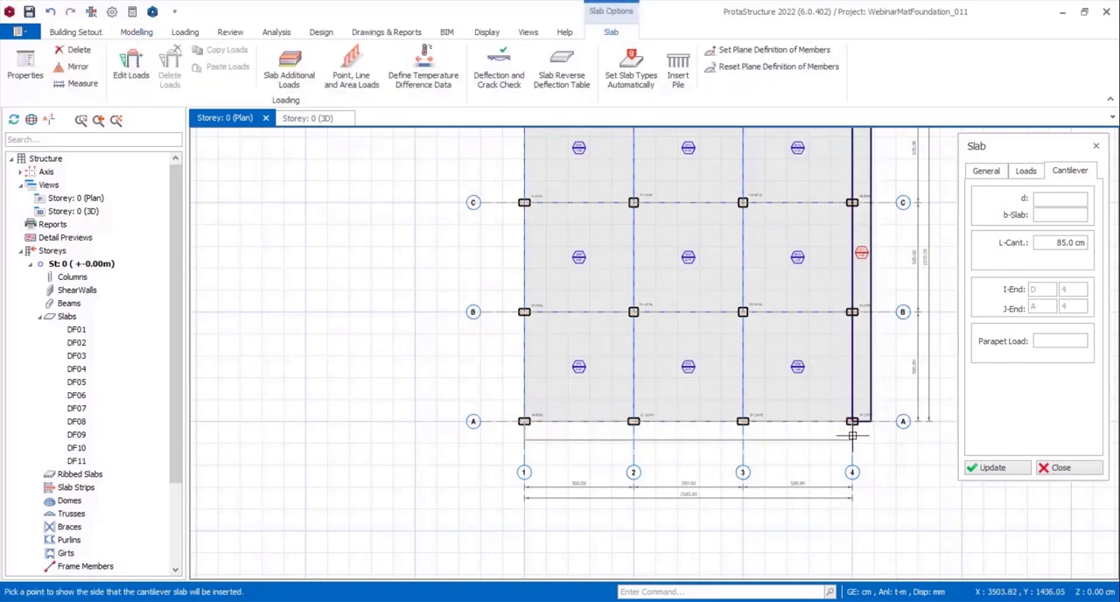
left_click(542, 441)
Add an 85 cm cantilever slab outside axis 1 between A and D, and end slab insertion.
left_click(524, 422)
scroll(499, 419, "down", 2)
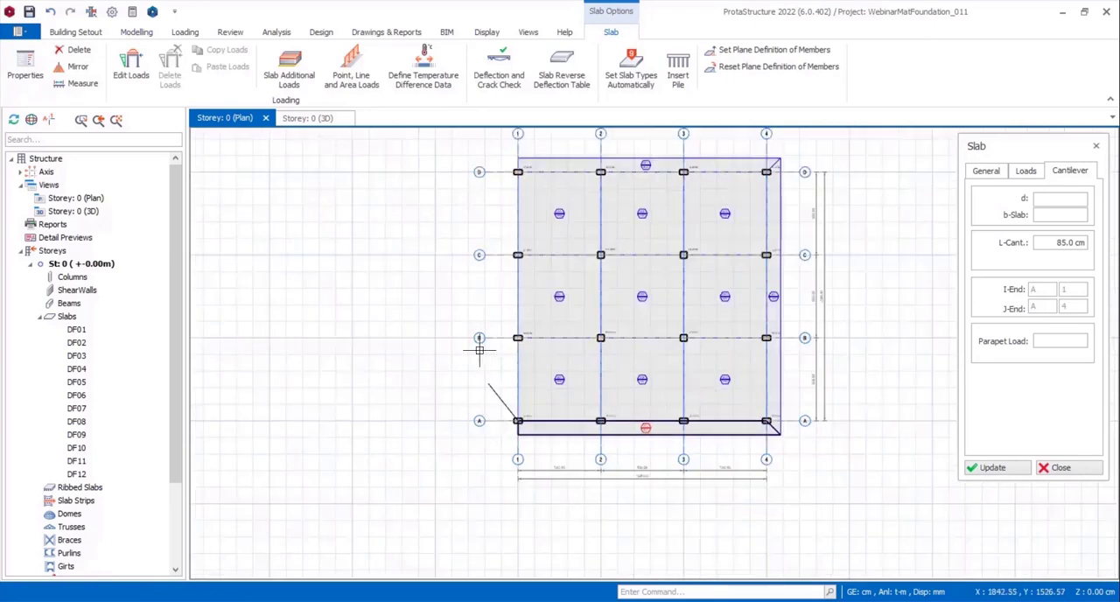
left_click(518, 172)
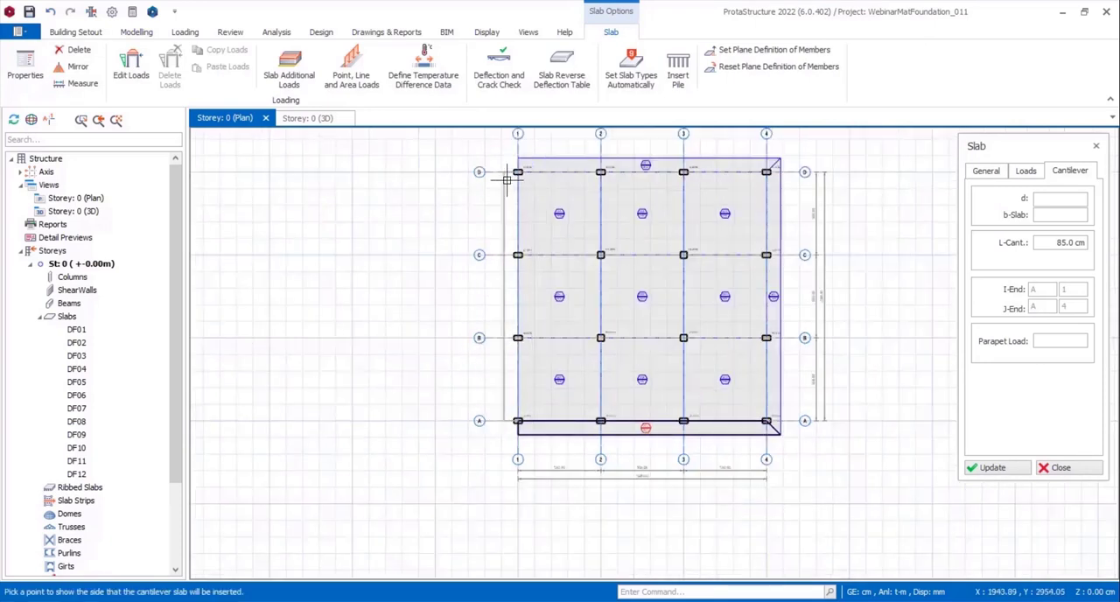
left_click(505, 178)
key("Escape")
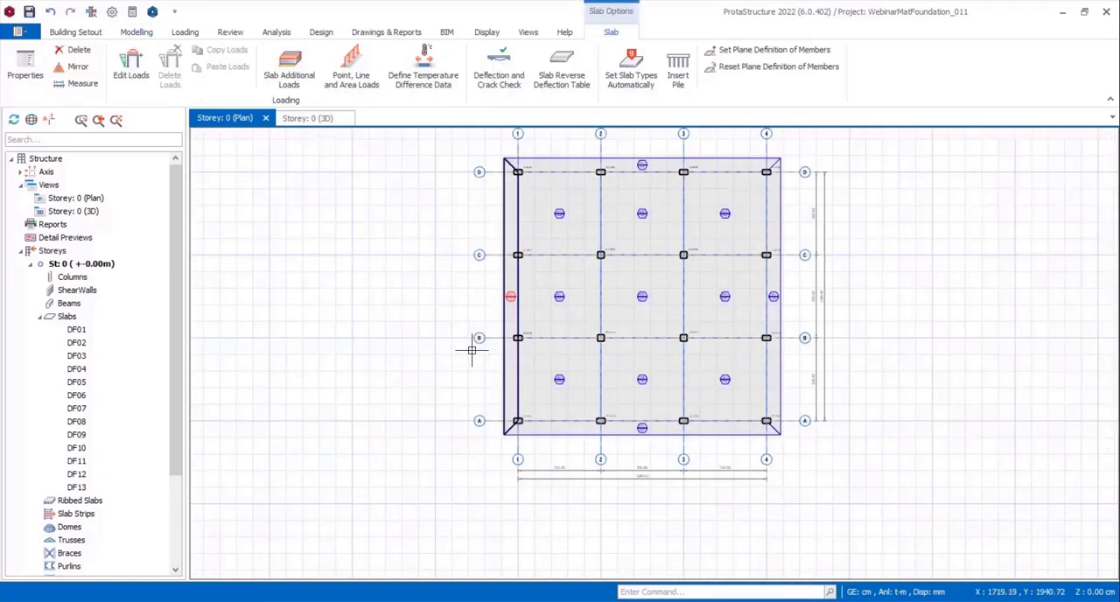
Insert an X-direction Fixed Band FE Strip with Integral Strip enabled, 1900 cm long across the mat, 100 cm from axis D towards axis C.
scroll(765, 275, "up", 2)
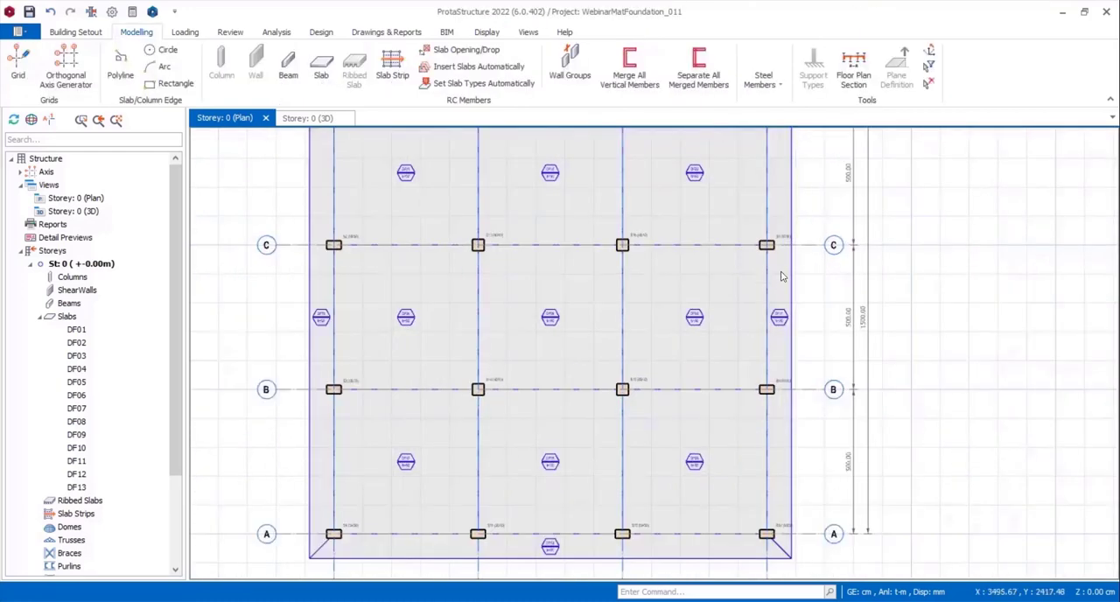
scroll(783, 279, "up", 2)
scroll(694, 356, "down", 4)
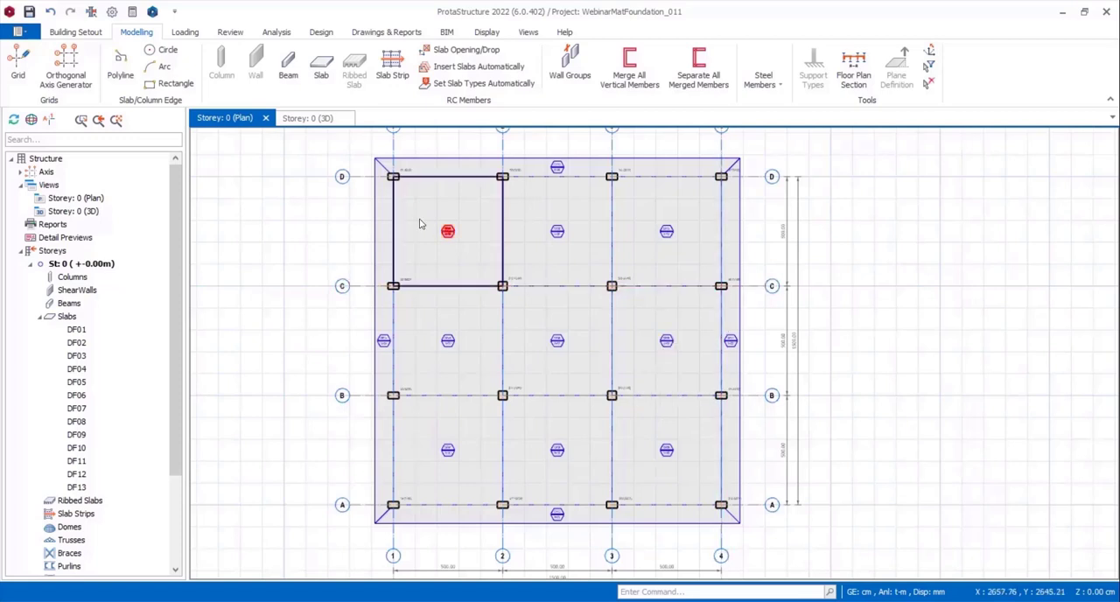
left_click(392, 76)
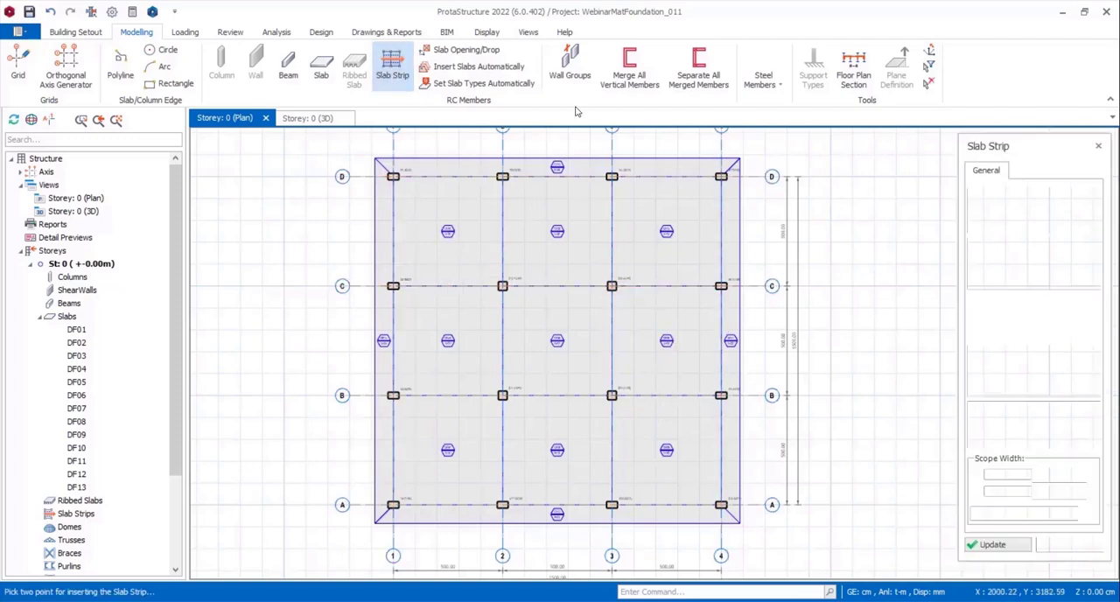
left_click(1056, 257)
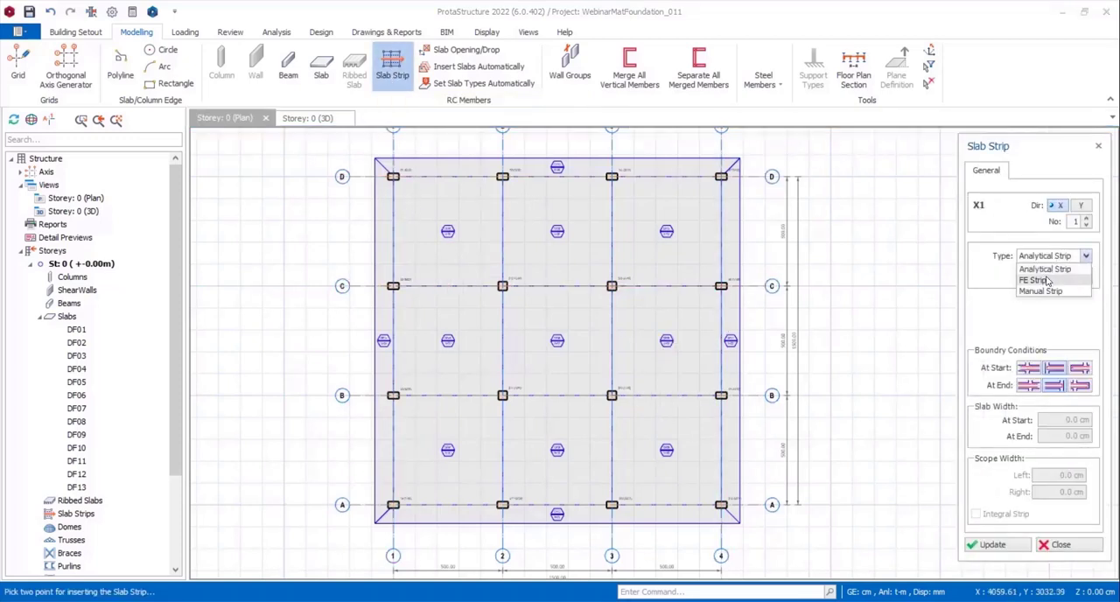
left_click(1035, 281)
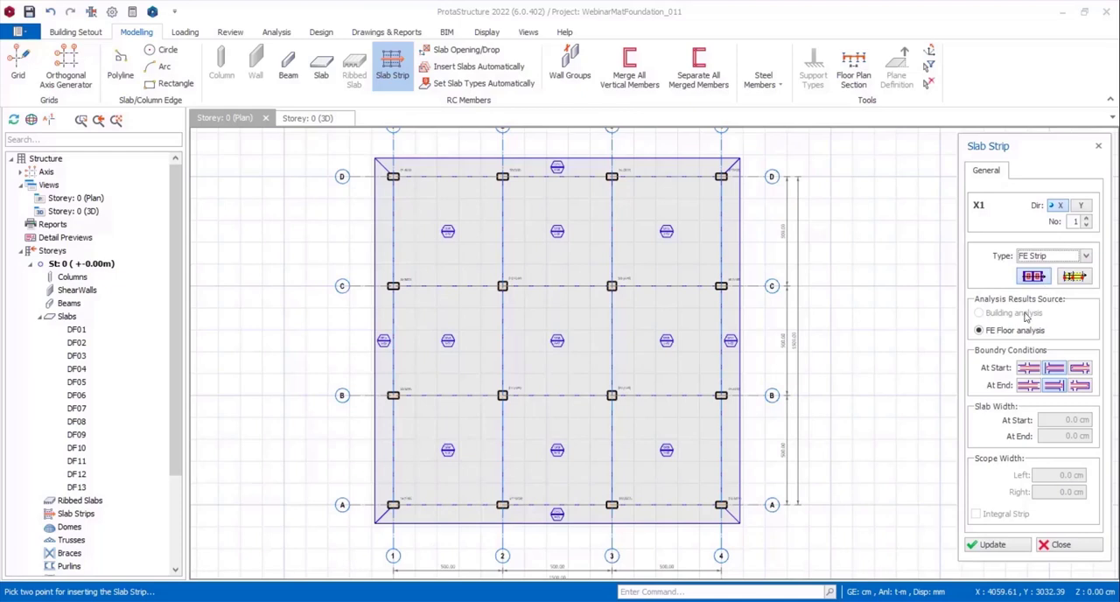
left_click(1075, 277)
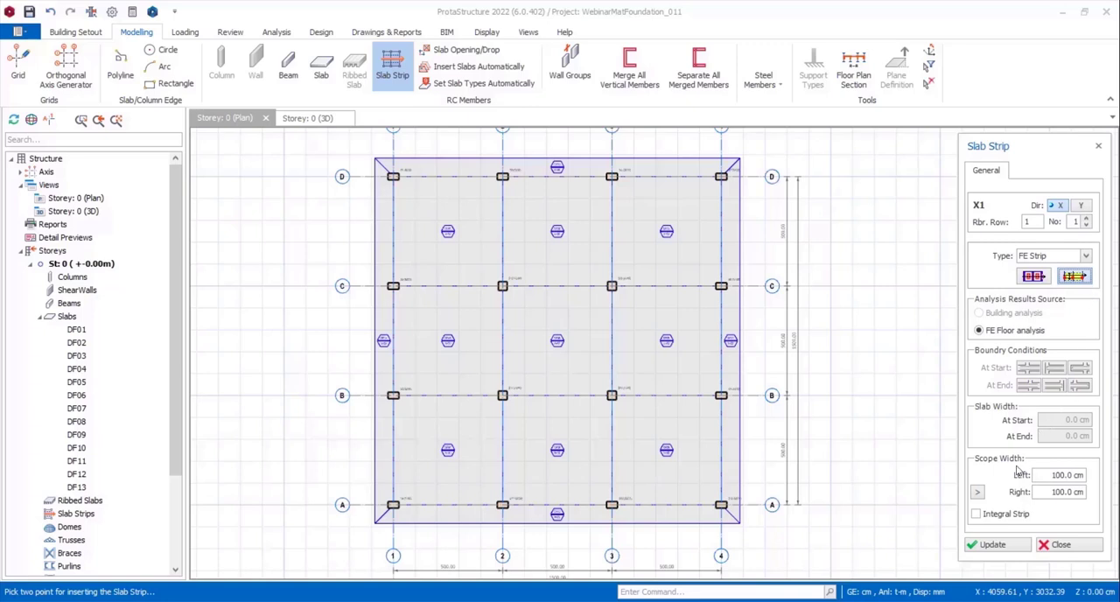
left_click(976, 515)
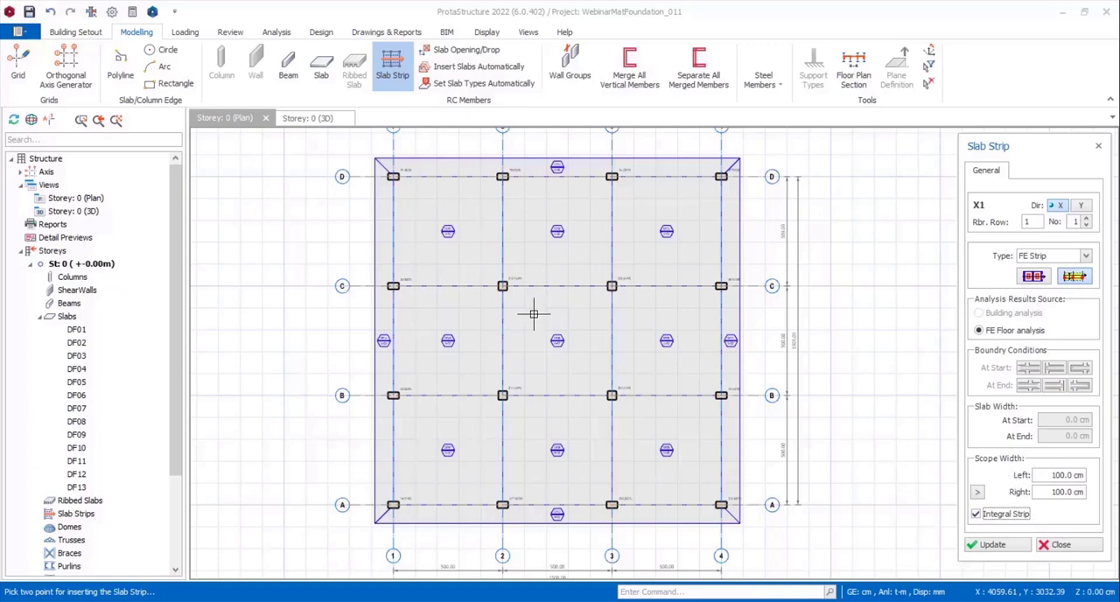
left_click(350, 200)
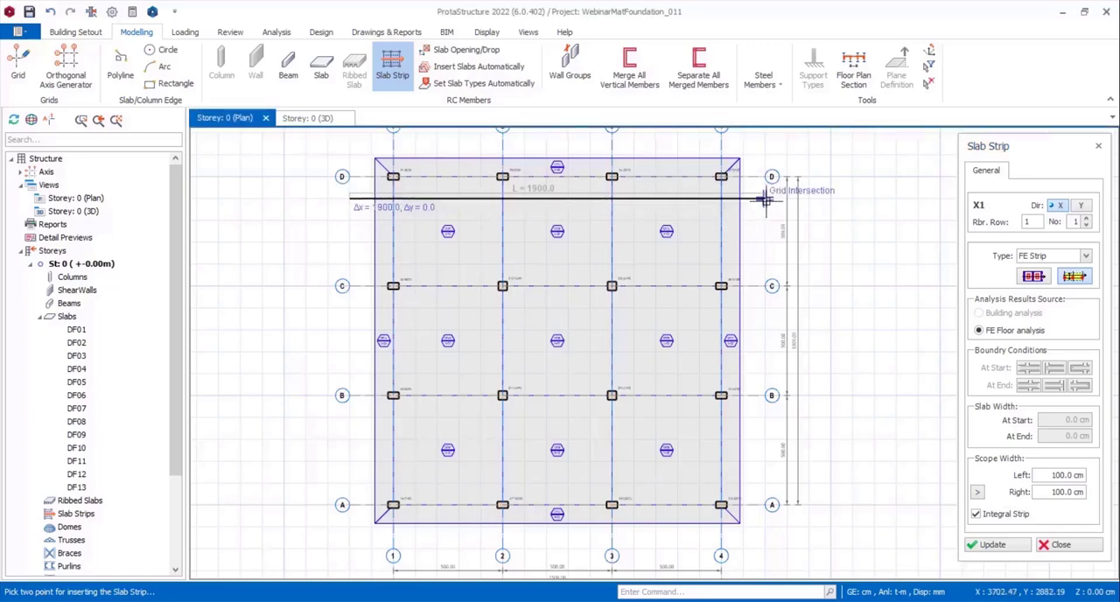
left_click(766, 200)
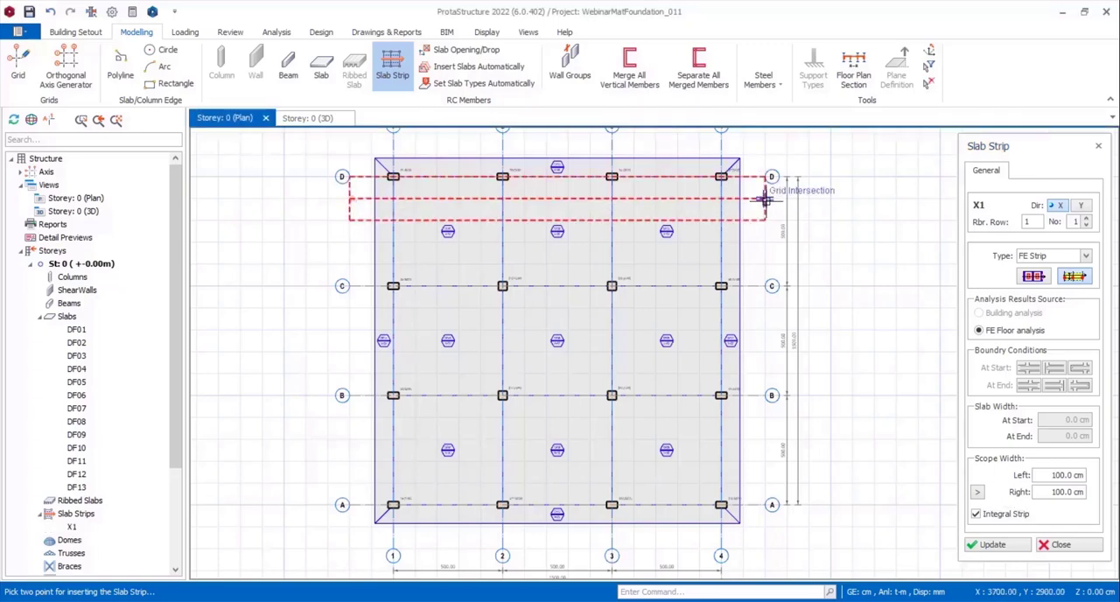
Extend the strip's left scope width to 185 cm by picking the mat's outer edge beyond axis D, and update the strip.
left_click(978, 492)
left_click(755, 160)
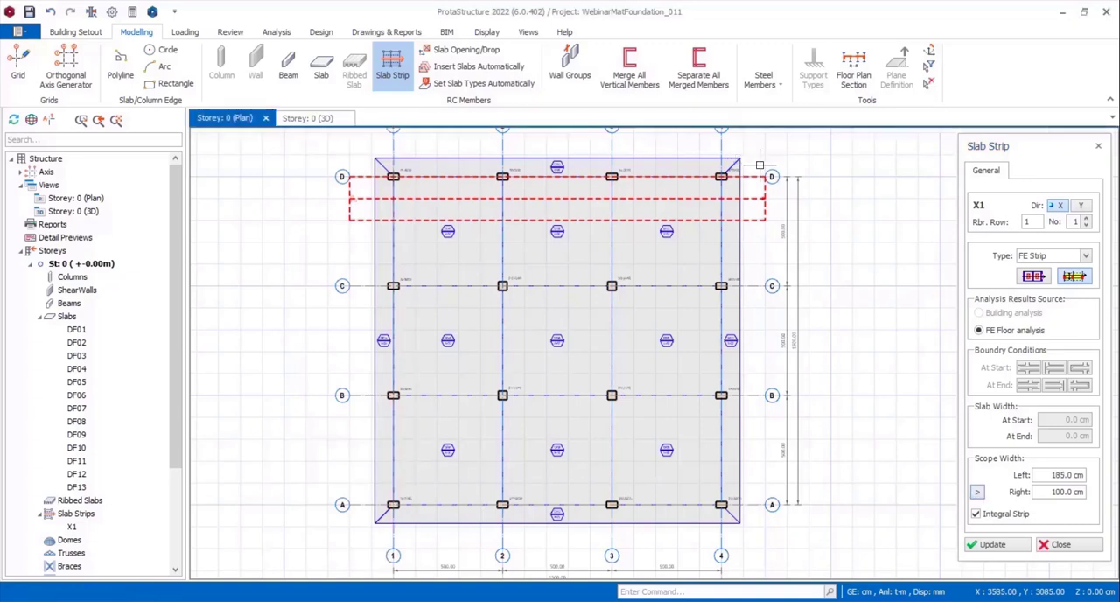
left_click(1012, 548)
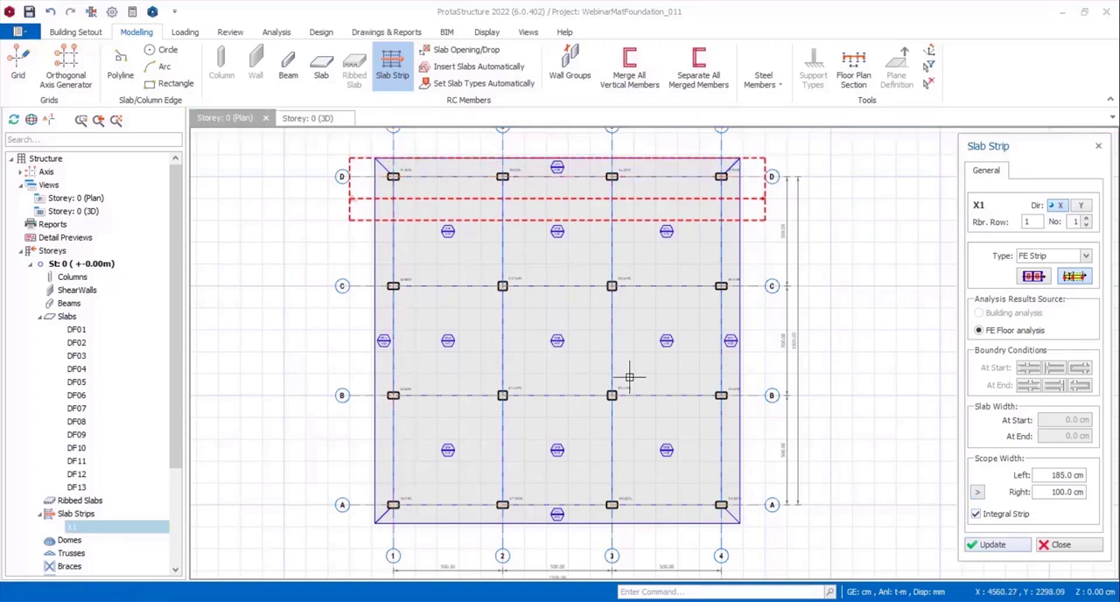
Insert an X-direction FE strip along axis C, extend its left scope width to 300 cm at the first strip's edge, and update it.
left_click(349, 286)
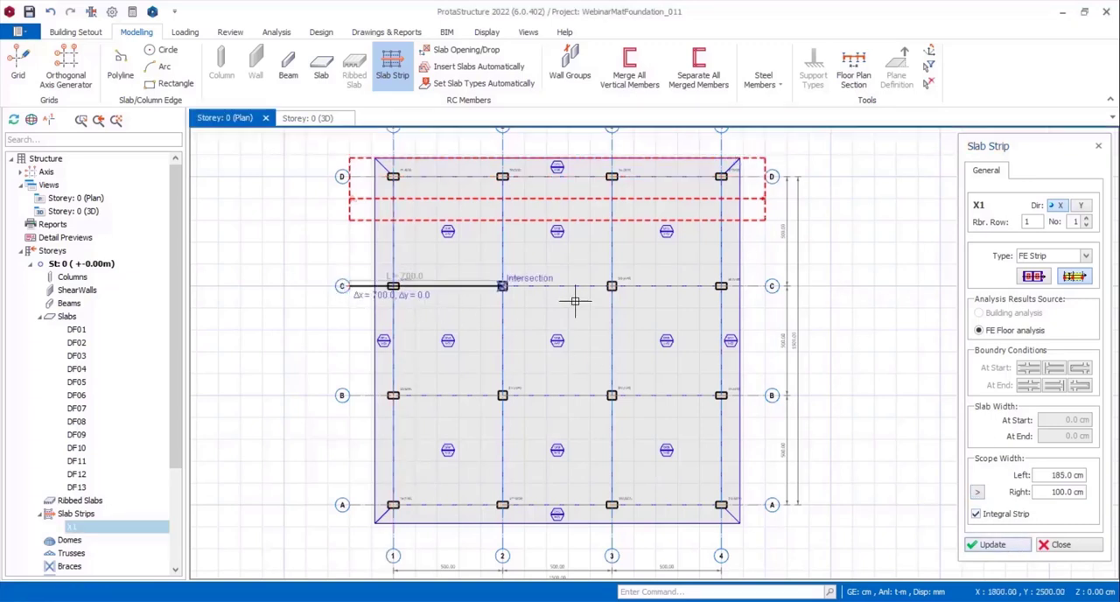
left_click(769, 285)
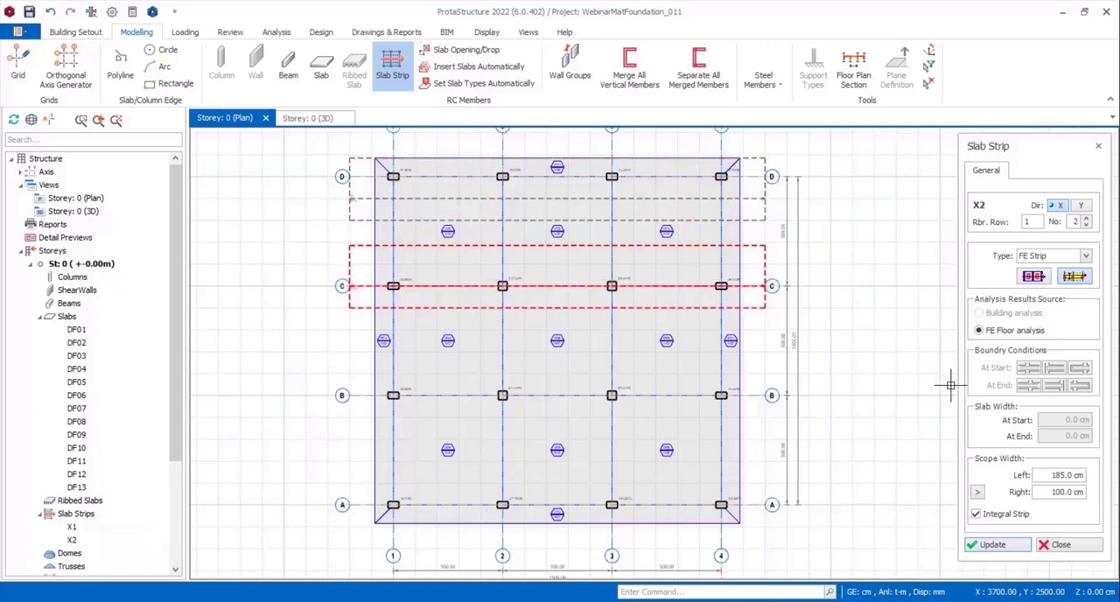
left_click(978, 494)
left_click(745, 230)
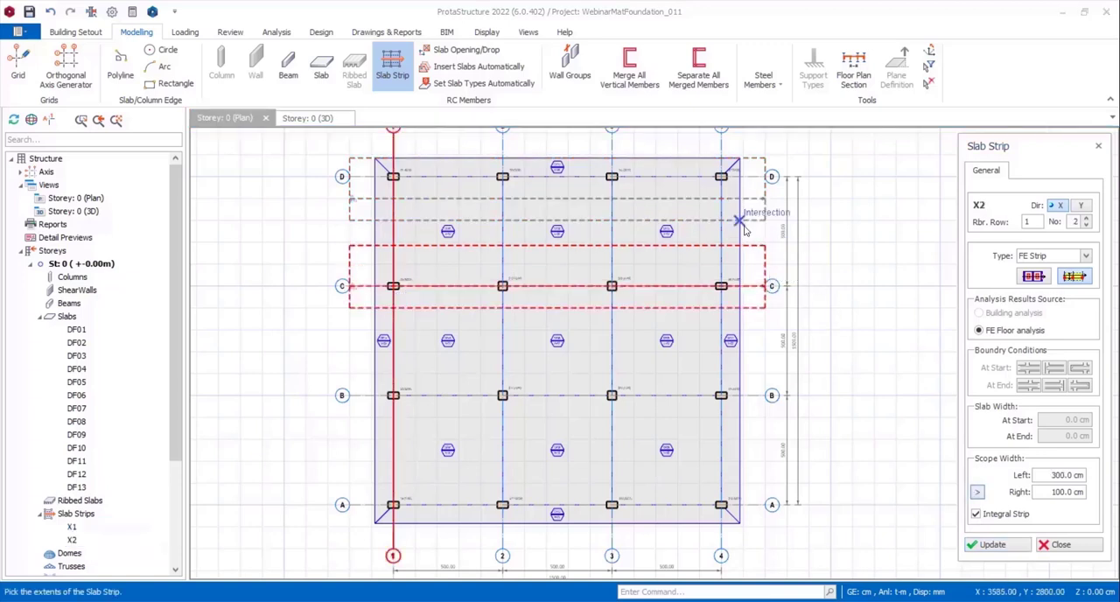
left_click(989, 545)
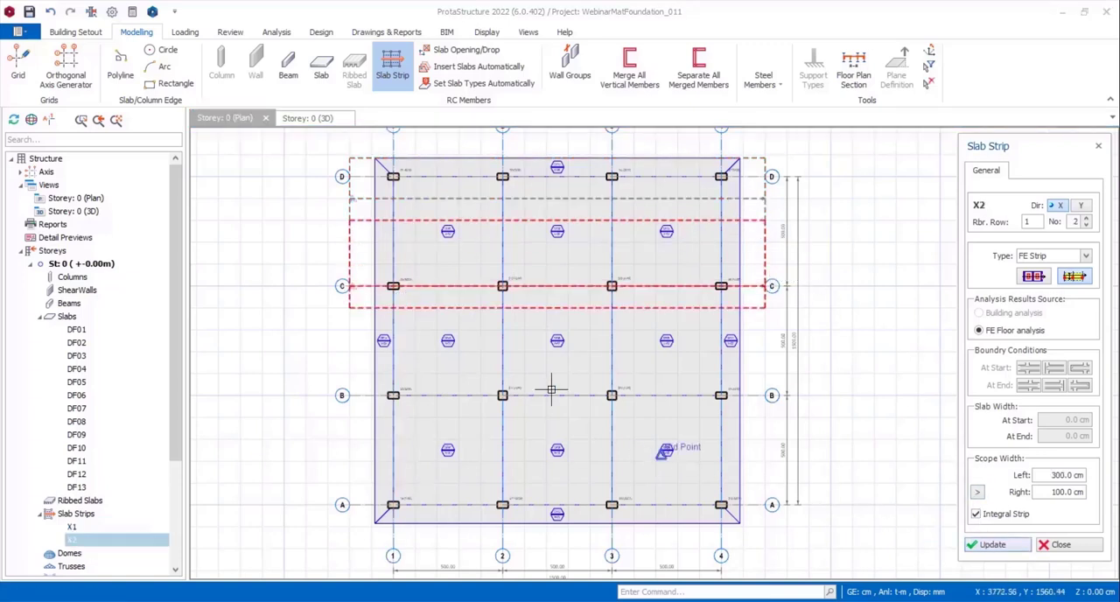
Insert an X-direction FE strip 100 cm from axis B towards axis C, and update its right scope width to 200 cm.
left_click(350, 374)
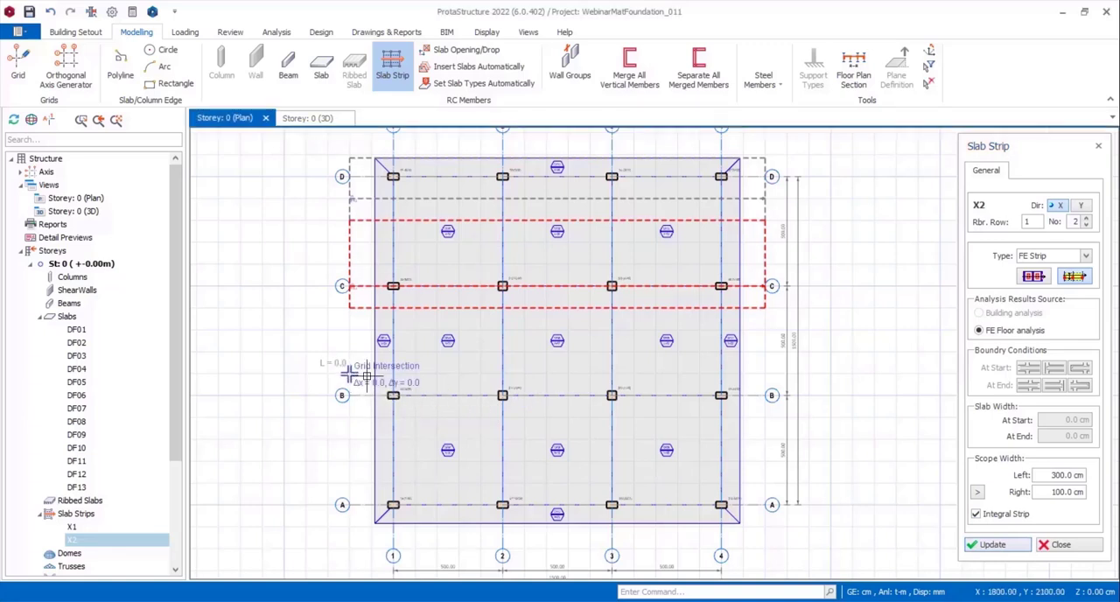
left_click(764, 374)
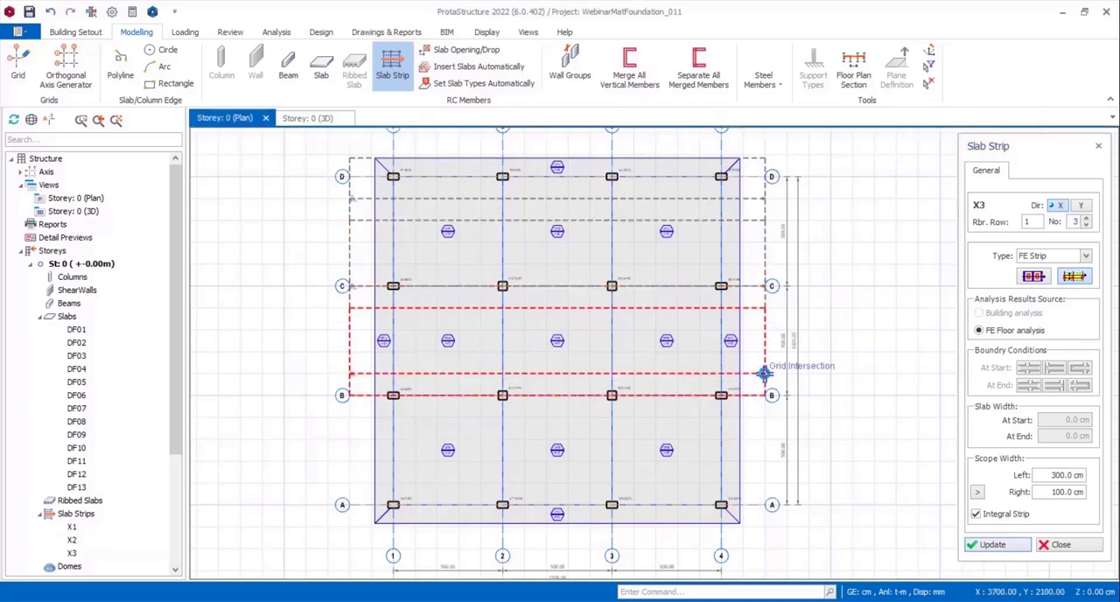
left_click(978, 492)
left_click(766, 418)
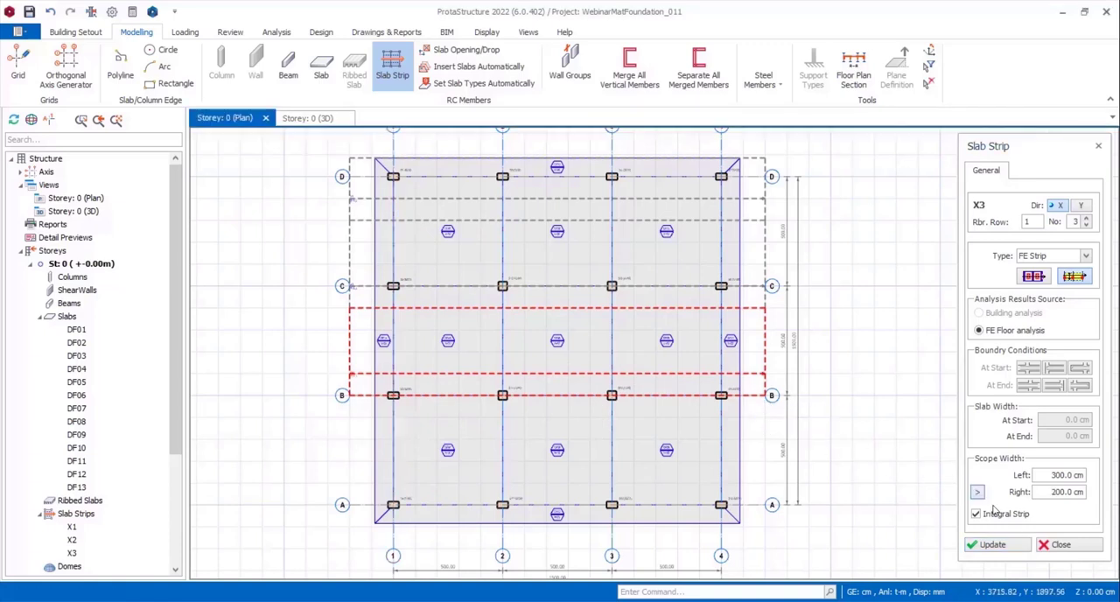
left_click(992, 544)
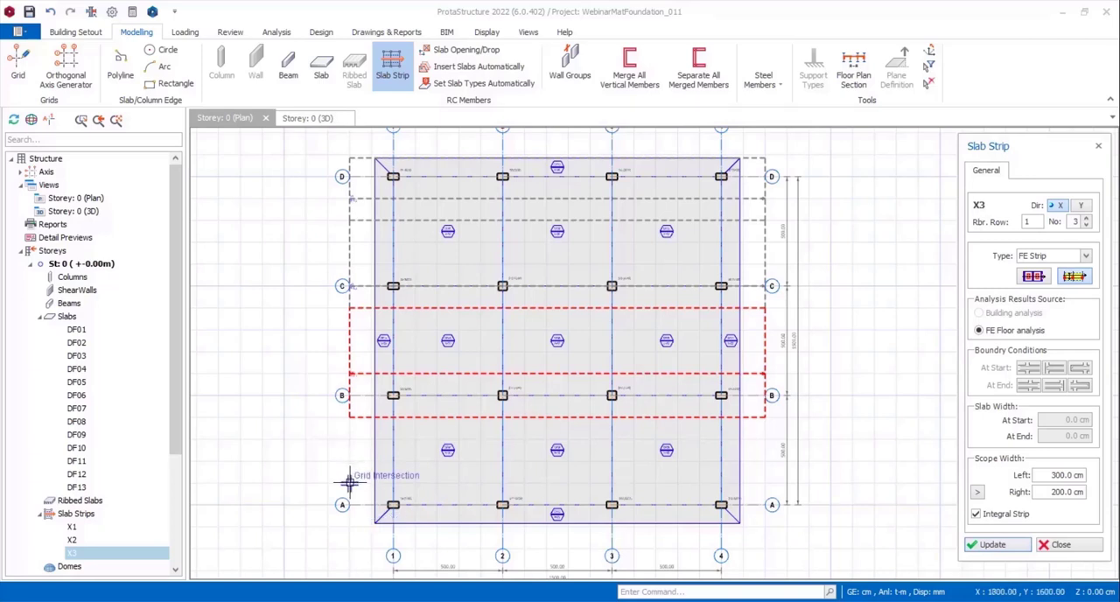
Insert an X-direction FE strip 100 cm from axis A towards axis B, and update its right scope width to 185 cm at the mat's outer edge.
left_click(349, 484)
left_click(765, 484)
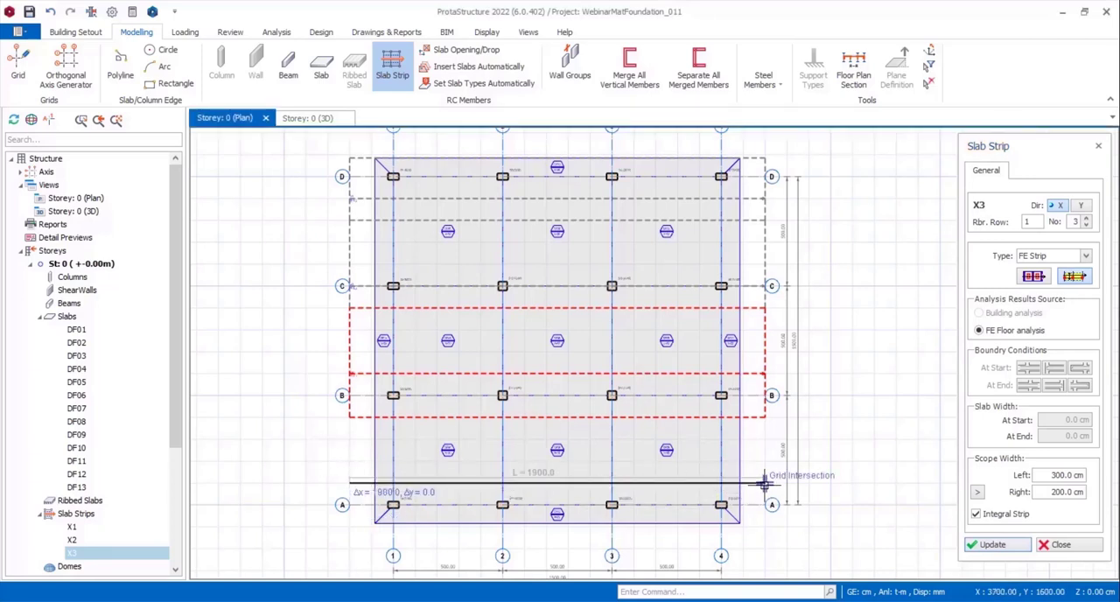
left_click(975, 495)
scroll(733, 523, "up", 4)
left_click(757, 524)
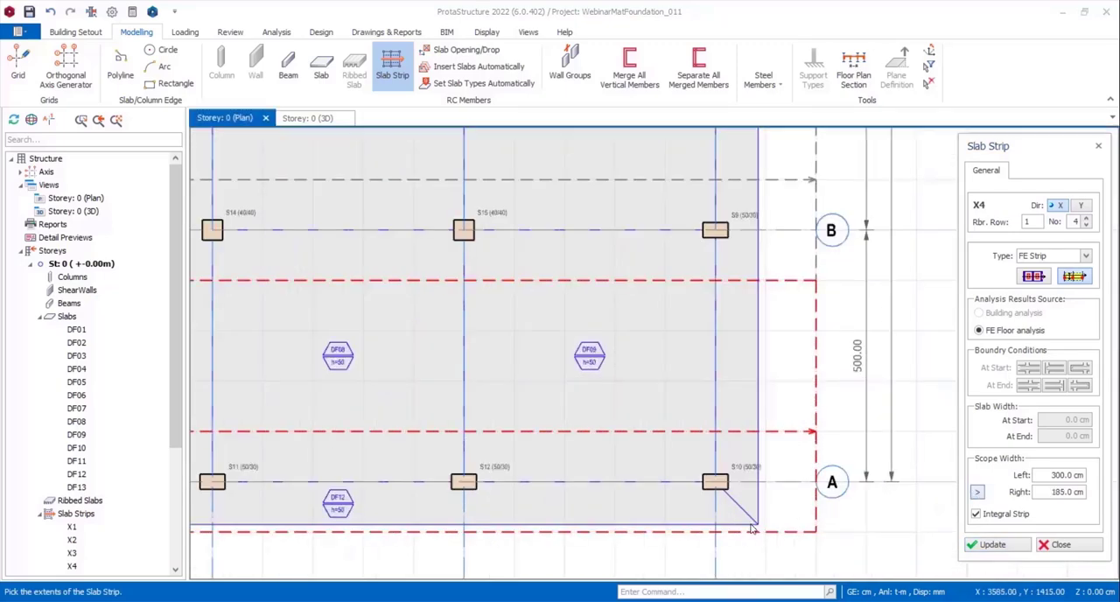
left_click(987, 546)
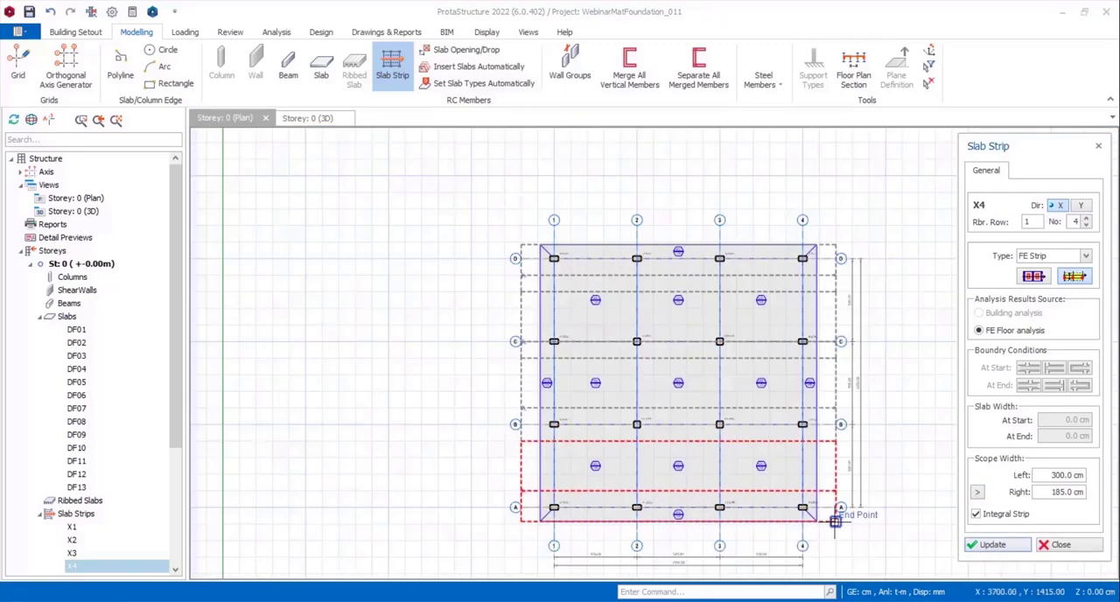
Insert a Y-direction FE strip numbered 1 across the mat, 100 cm from axis 1 towards axis 2.
left_click(1081, 206)
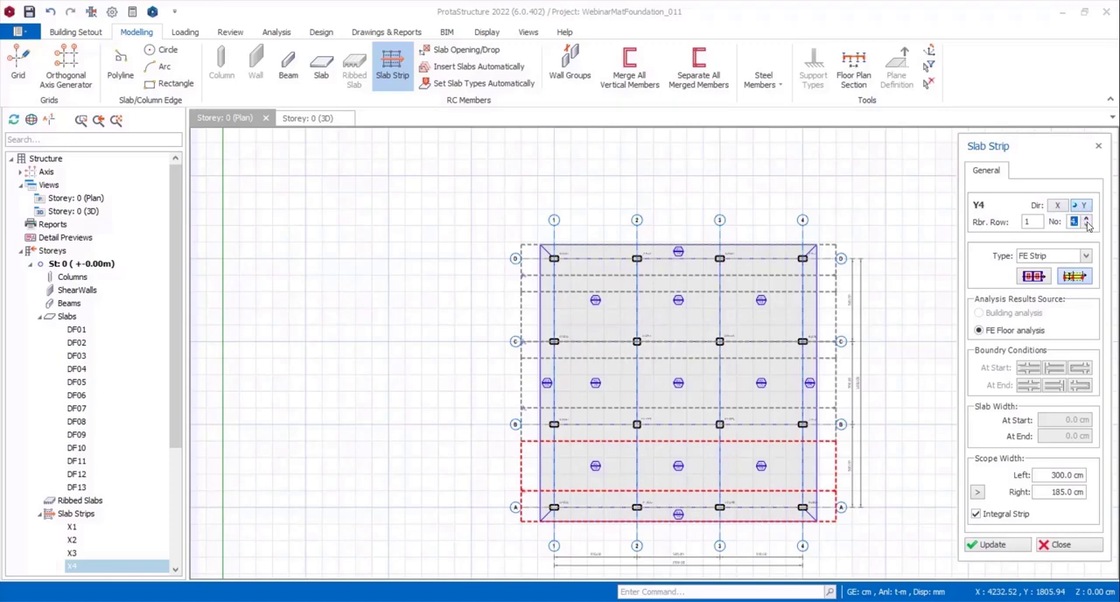
left_click(1086, 224)
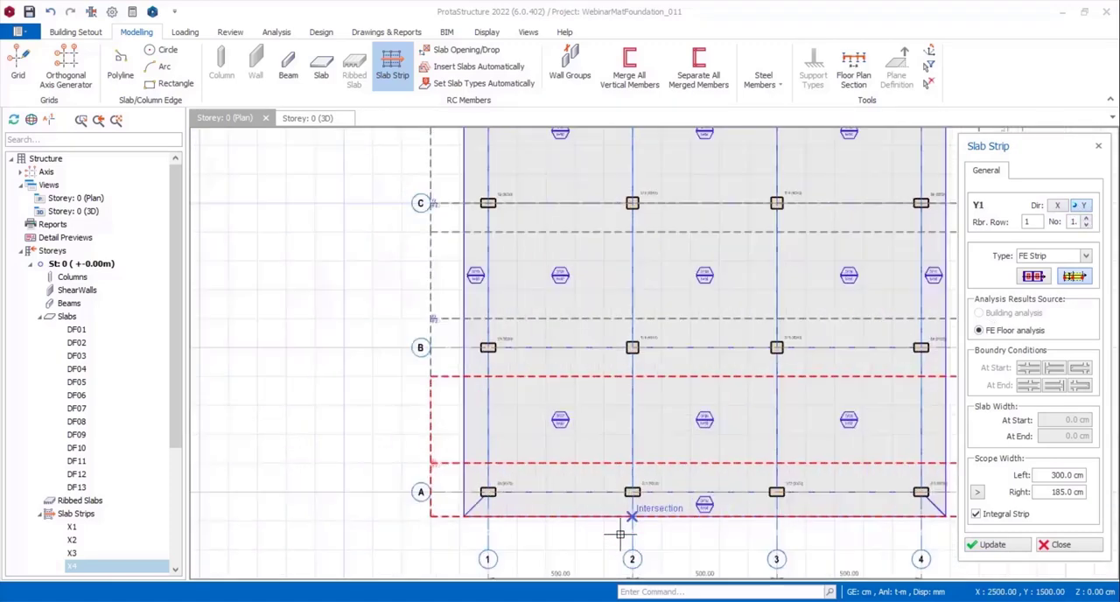
scroll(641, 527, "up", 2)
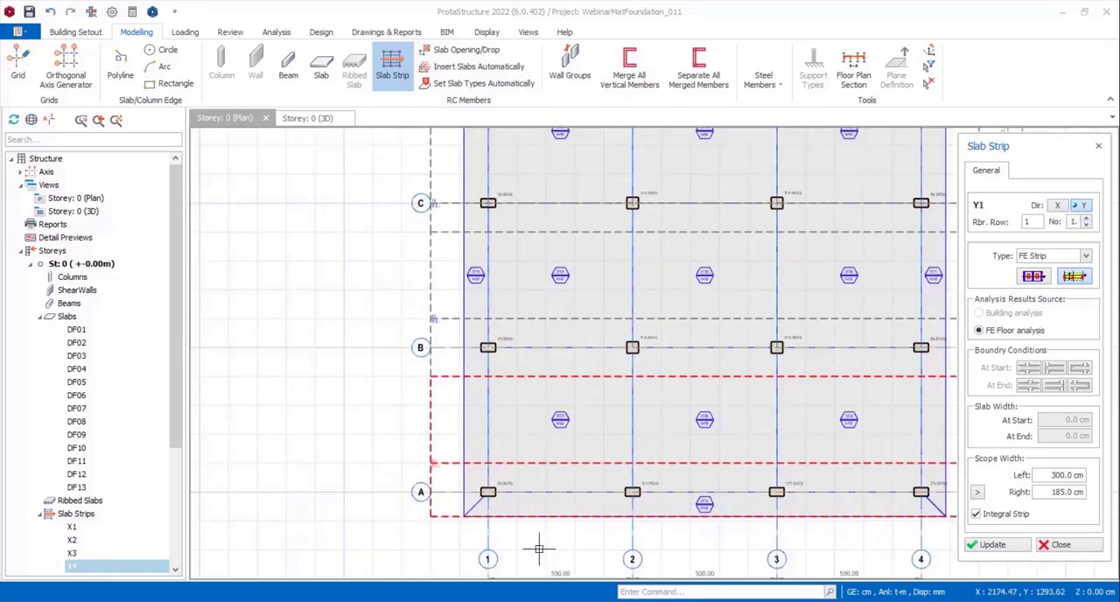
left_click(517, 548)
scroll(517, 547, "down", 2)
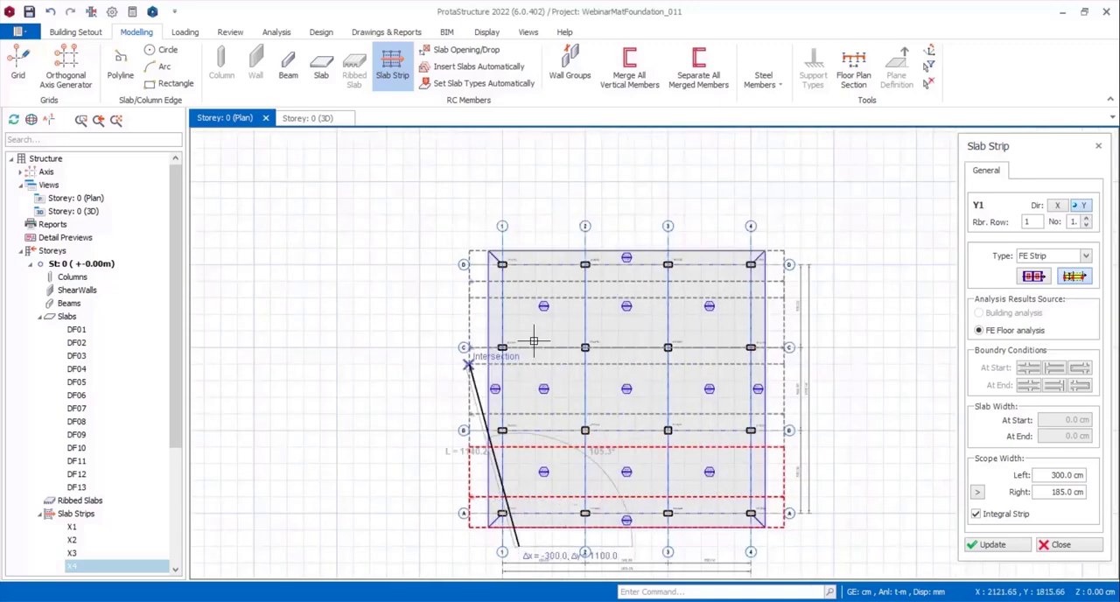
left_click(520, 228)
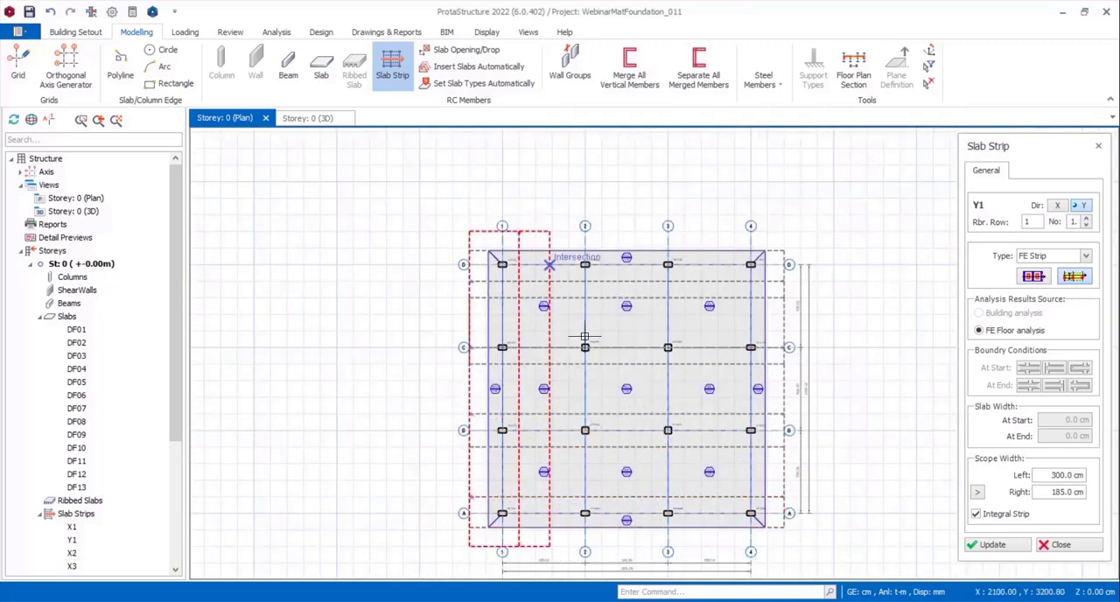
Set the strip's left scope width to 185 cm by picking the mat's outer edge beyond axis 1, and update the strip.
left_click(977, 493)
scroll(509, 518, "up", 2)
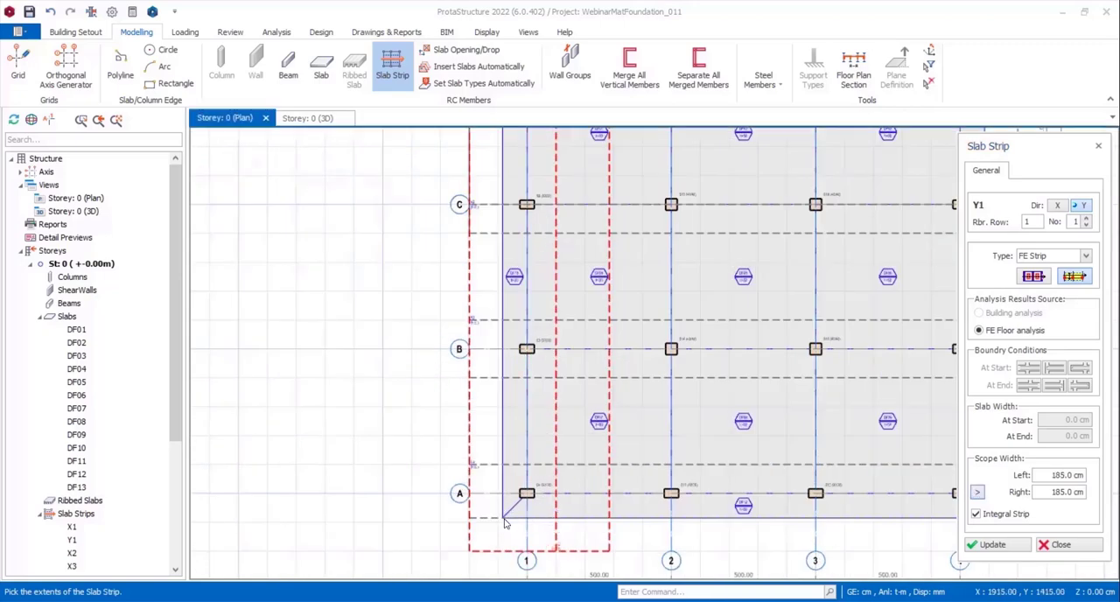
left_click(982, 546)
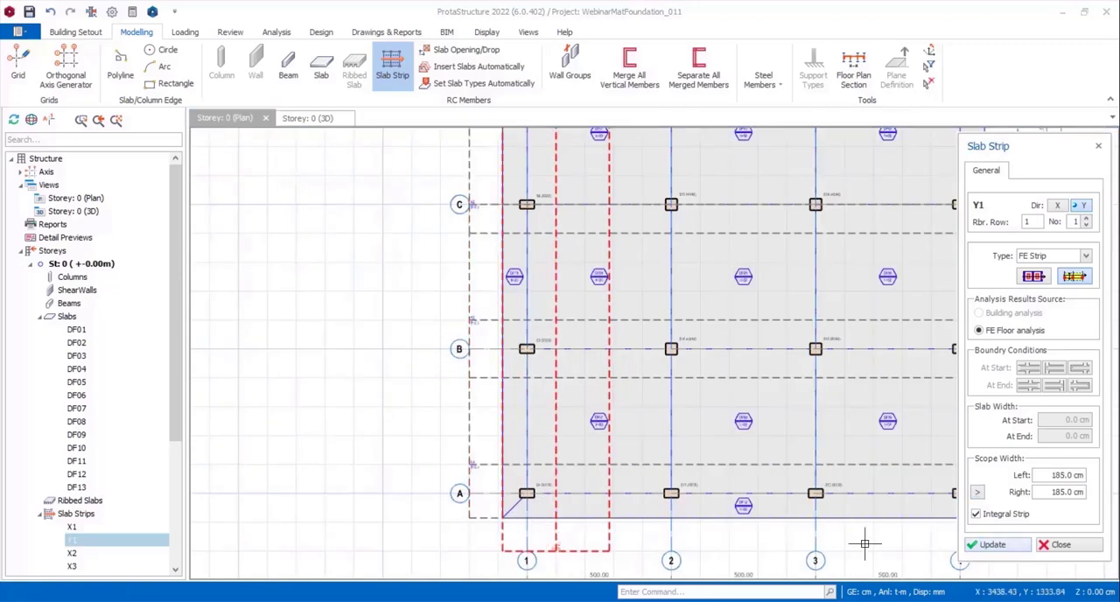
Insert a Y-direction FE strip 100 cm from axis 2 towards axis 3, and update its left scope width to 315 cm at the first Y strip's edge.
middle_click_drag(793, 542, 625, 543)
left_click(542, 554)
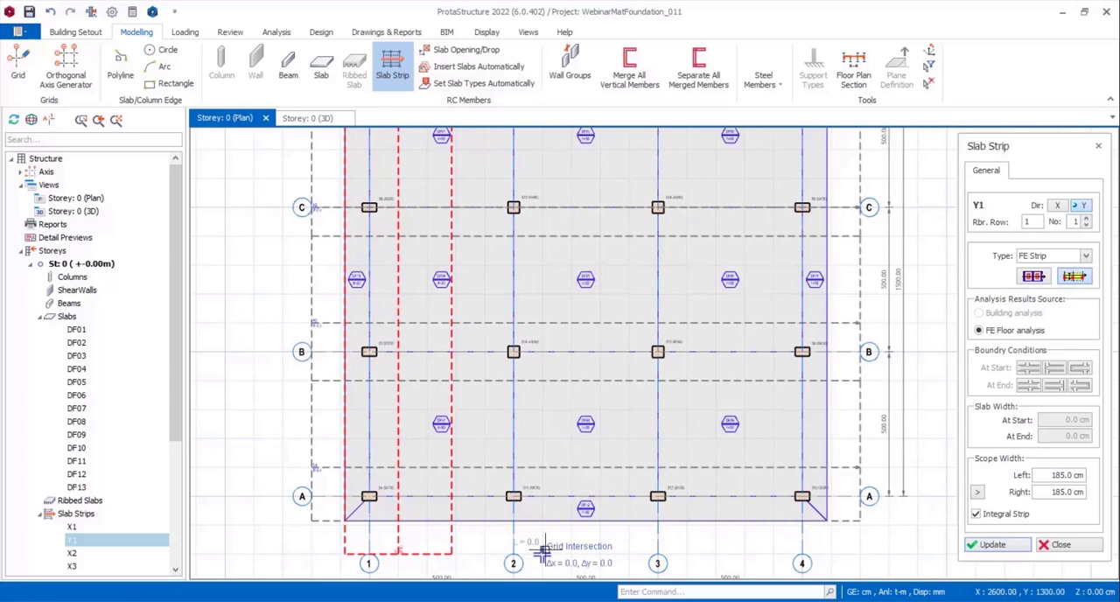
scroll(542, 549, "down", 2)
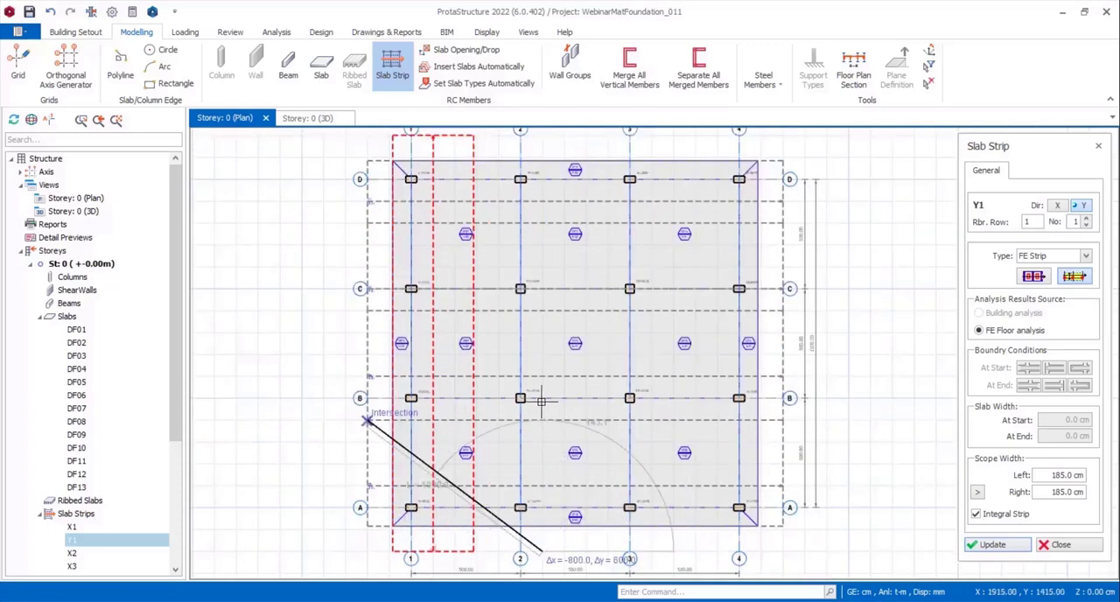
left_click(542, 137)
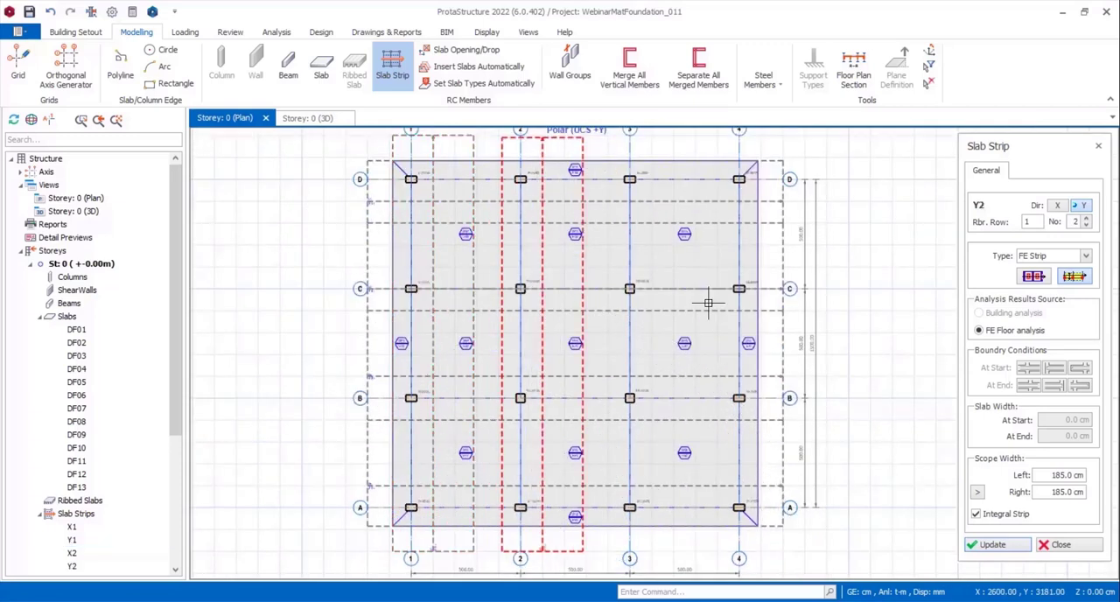
left_click(977, 492)
left_click(465, 524)
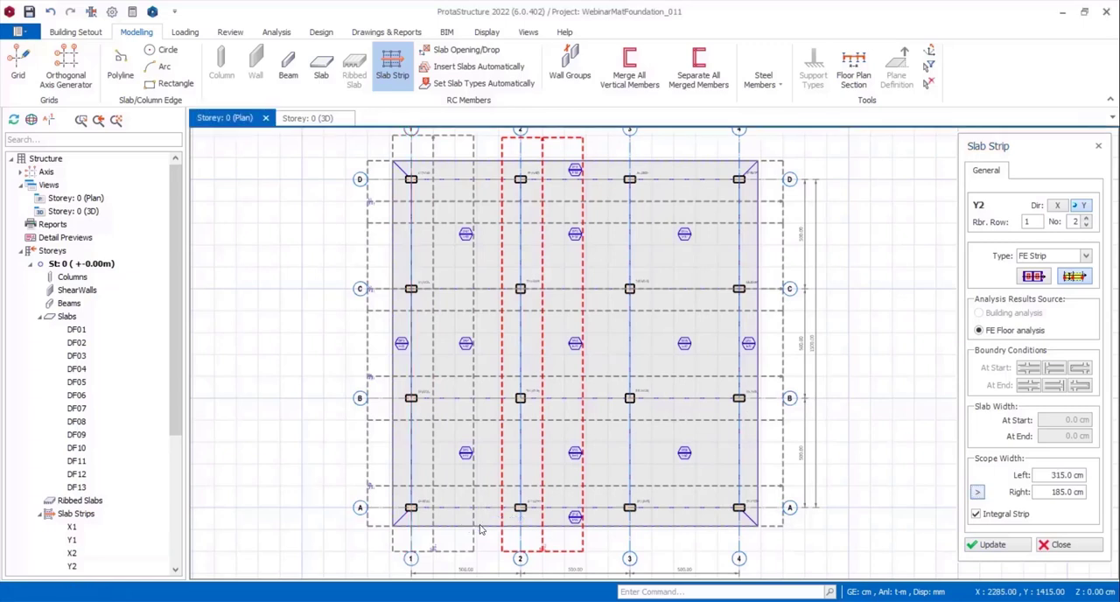
left_click(982, 545)
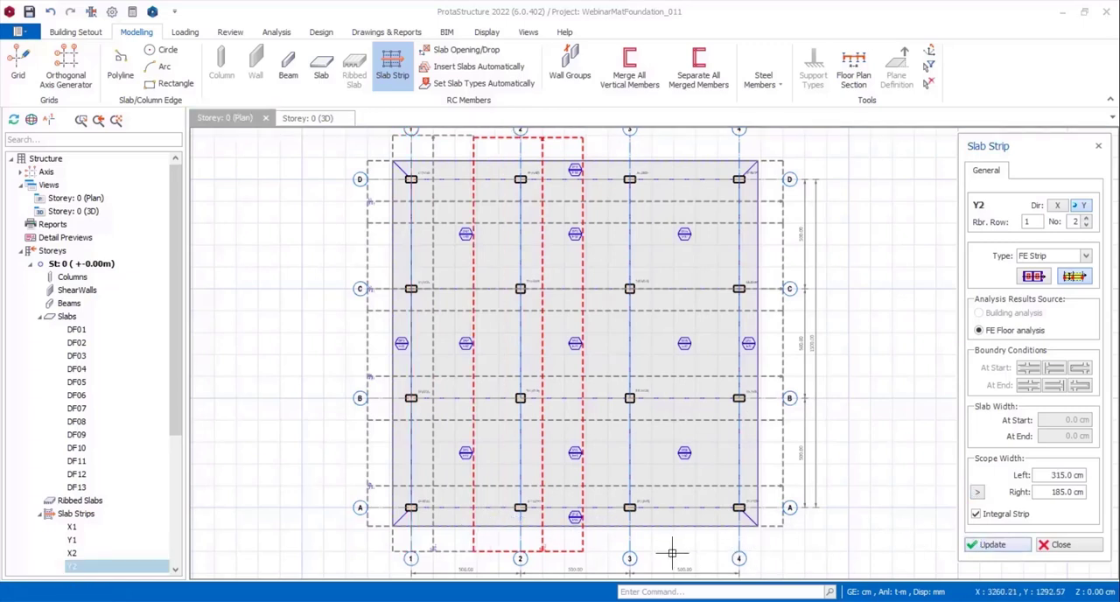
Insert two more Y-direction FE strips across the mat, one 100 cm from axis 3 towards axis 4 and one along axis 4.
left_click(653, 553)
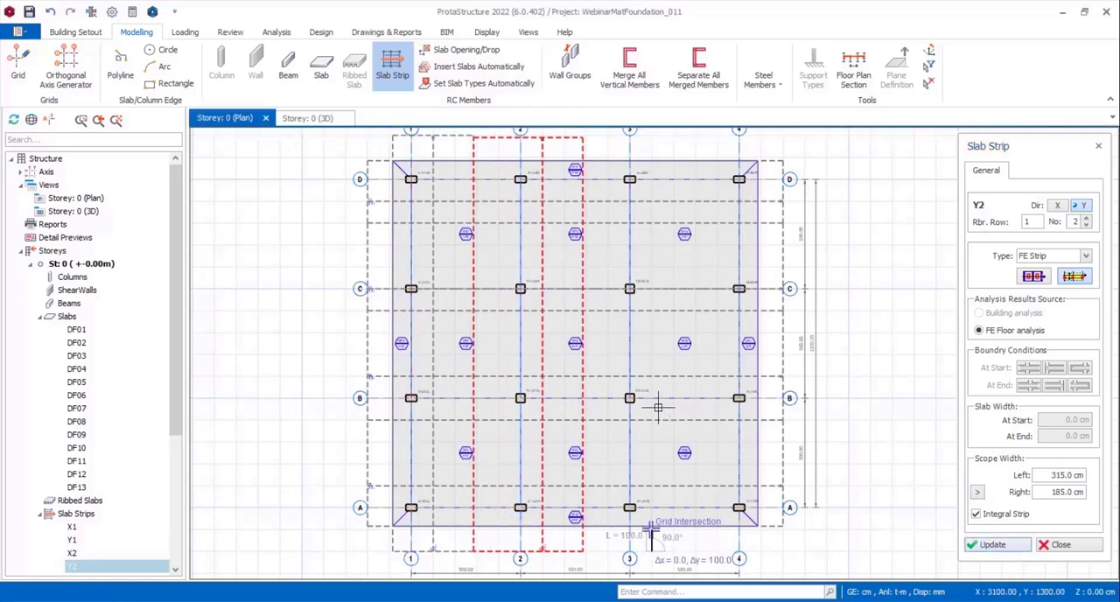
left_click(651, 137)
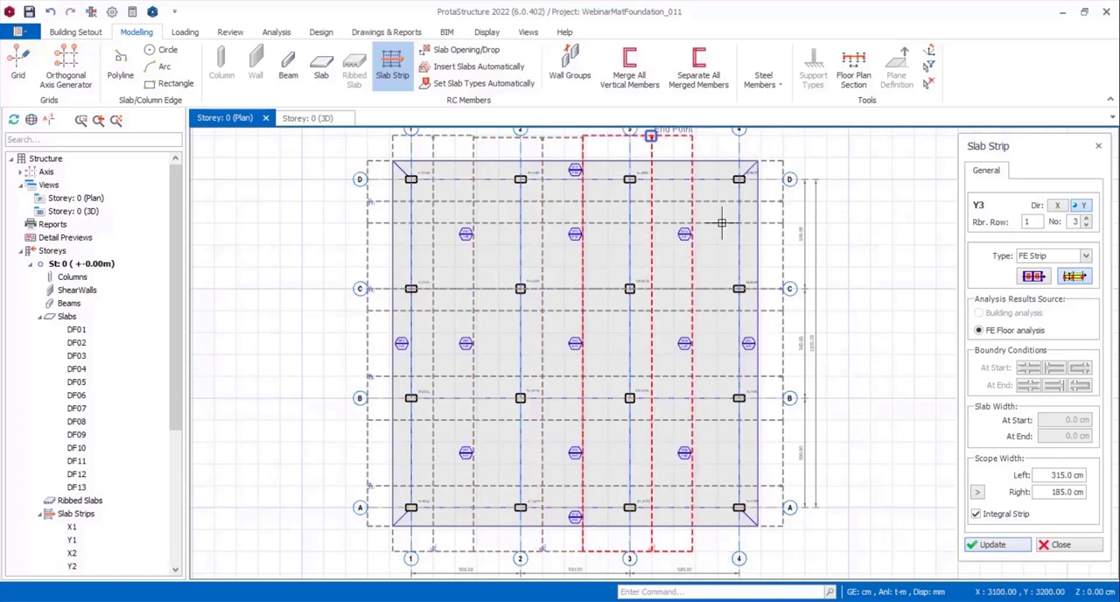
left_click(739, 553)
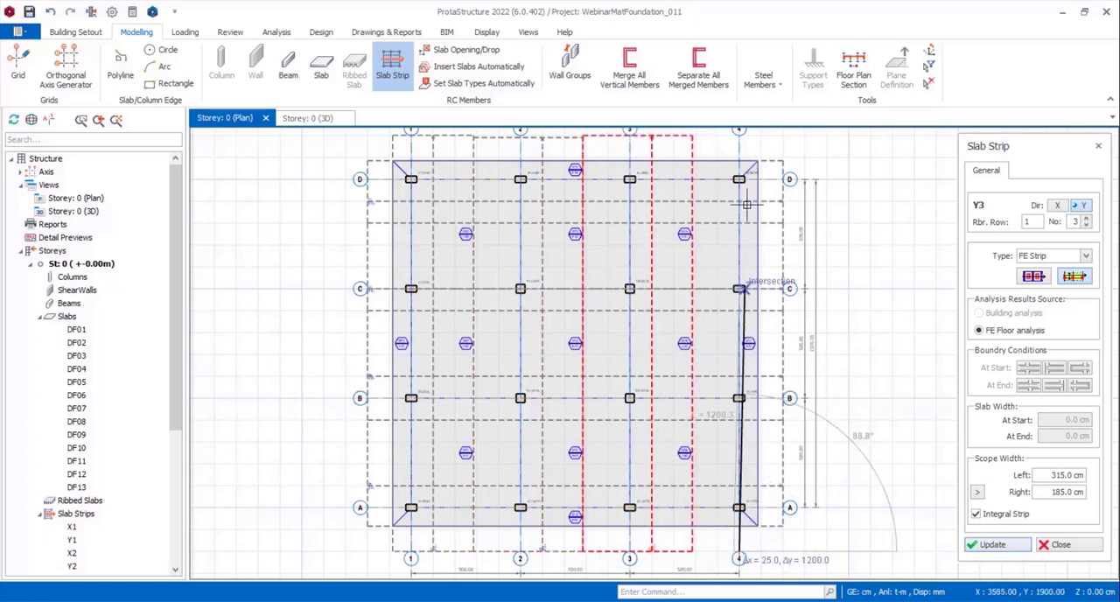
left_click(739, 136)
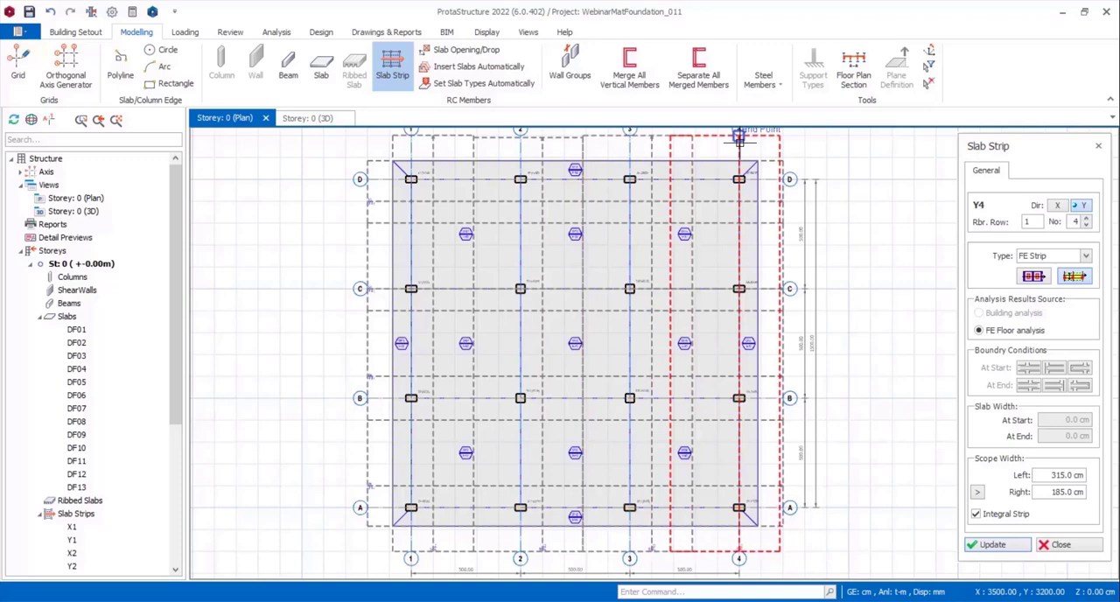
Update the axis 4 strip's scope widths to 215 cm left and 85 cm right, and end strip insertion.
left_click(978, 492)
scroll(733, 543, "up", 4)
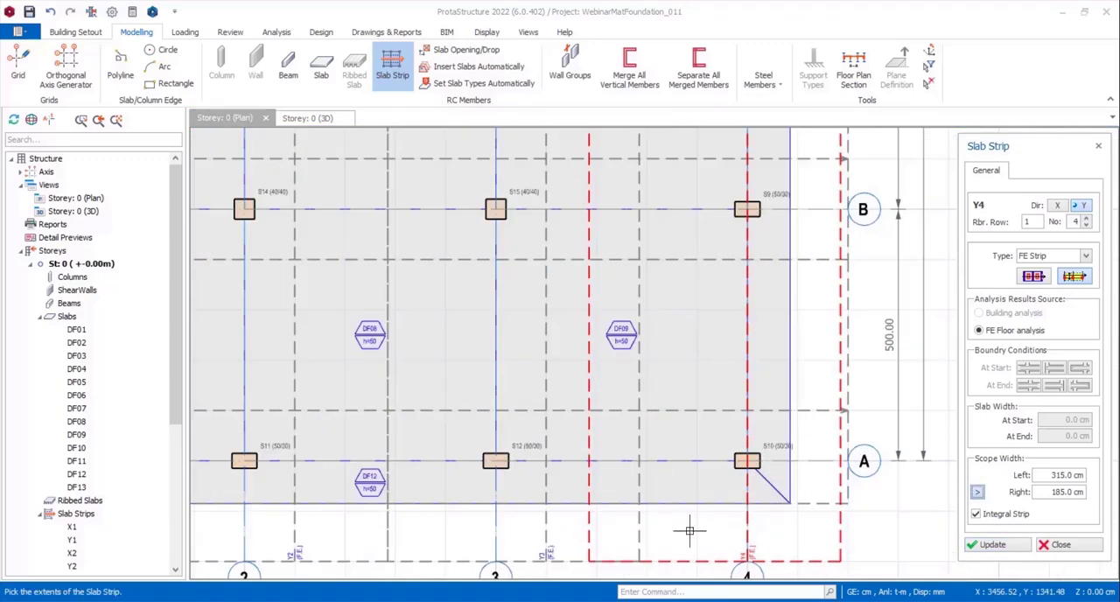
left_click(638, 504)
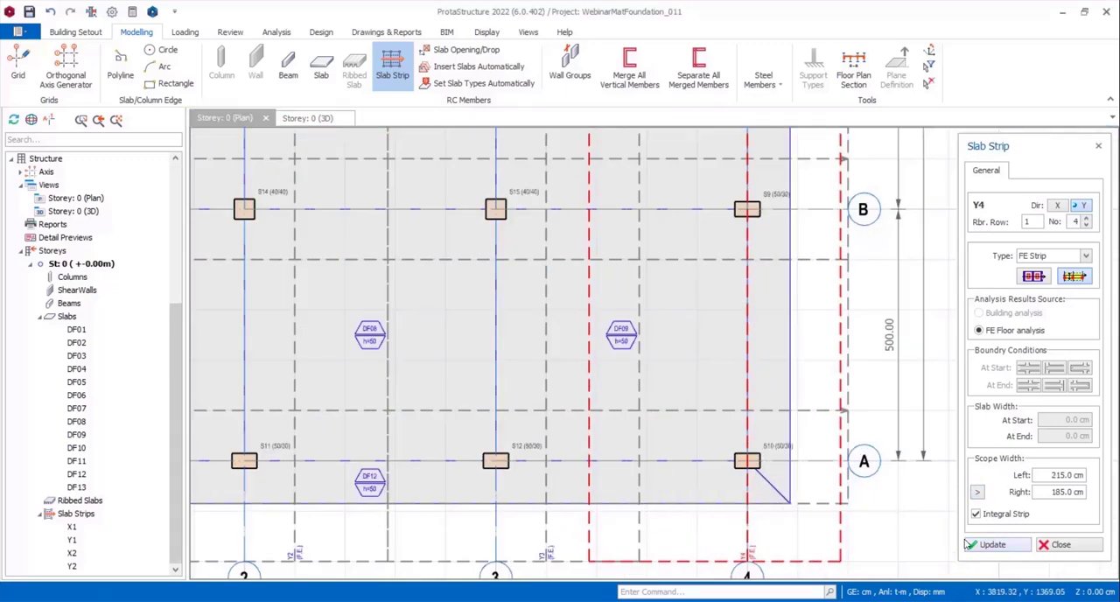
left_click(978, 492)
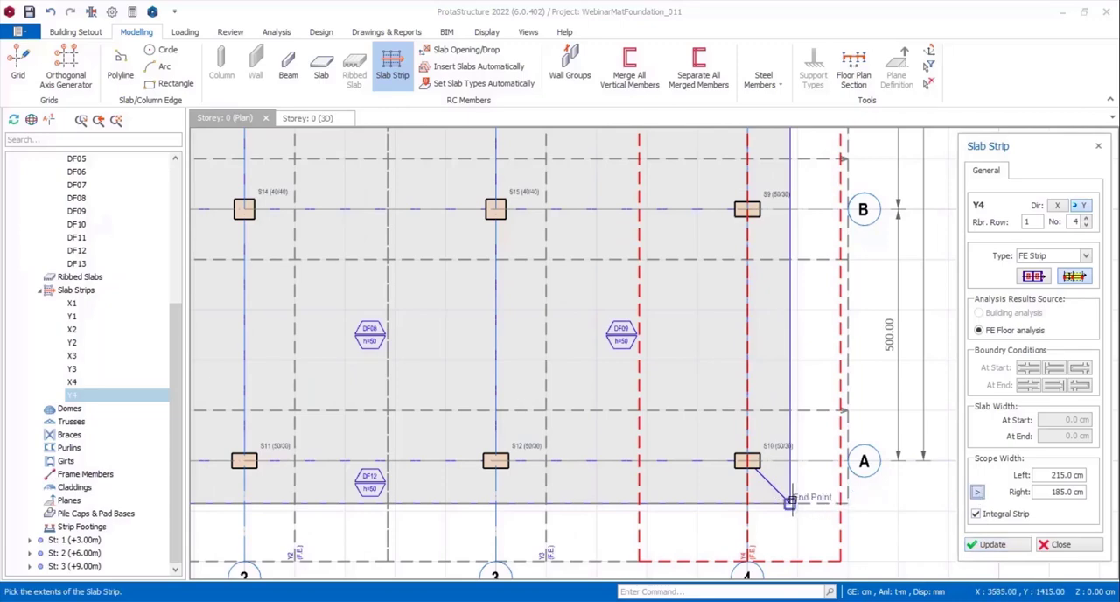
left_click(979, 542)
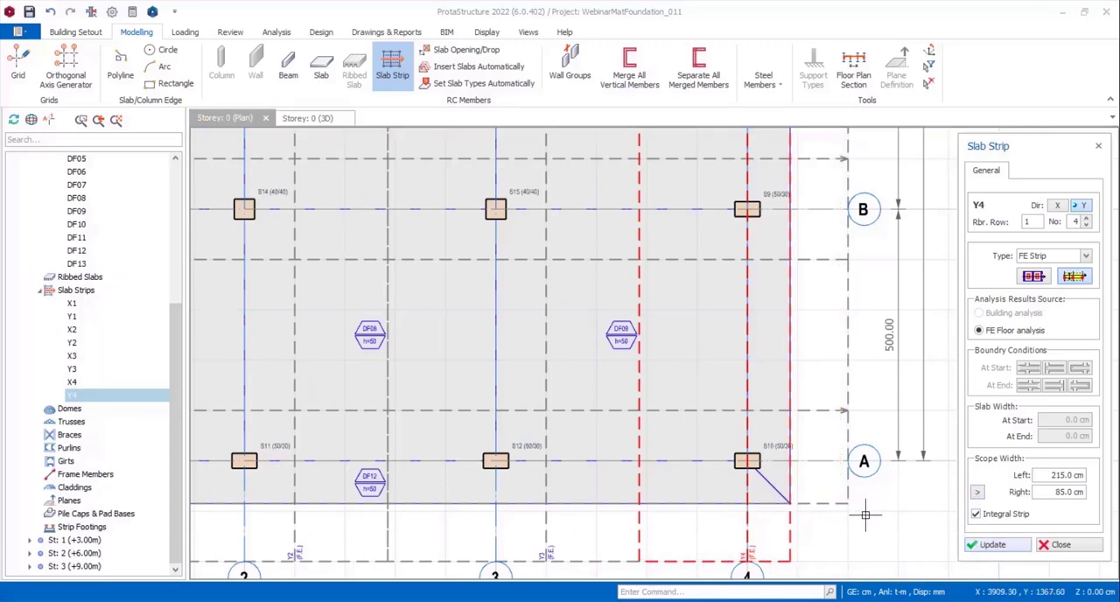
scroll(848, 512, "down", 4)
key("Escape")
key("Escape")
scroll(938, 340, "down", 2)
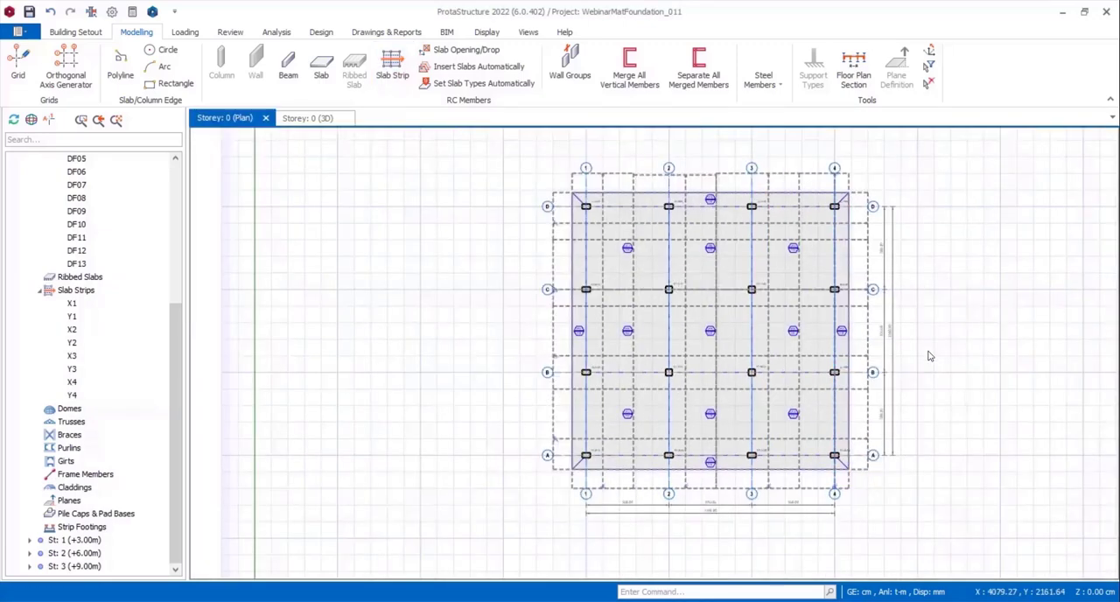
Place two rectangular area loads with a 0.05 t/m2 G-load between axes 1 and 2, one in bay C-D and one in bay A-B.
middle_click_drag(924, 361, 833, 378)
scroll(425, 297, "up", 2)
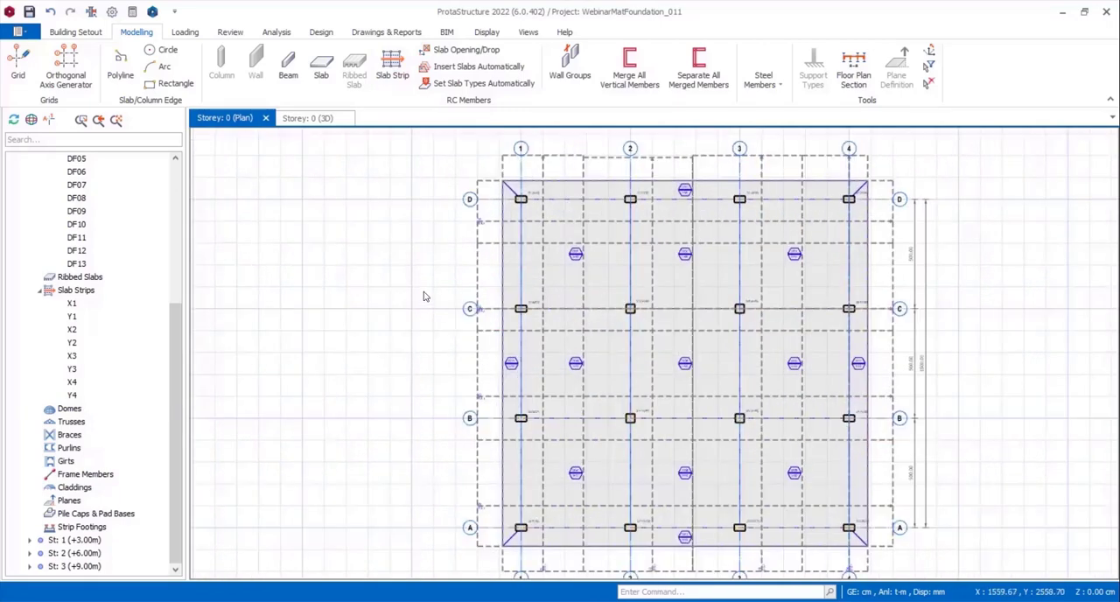
middle_click_drag(426, 295, 332, 288)
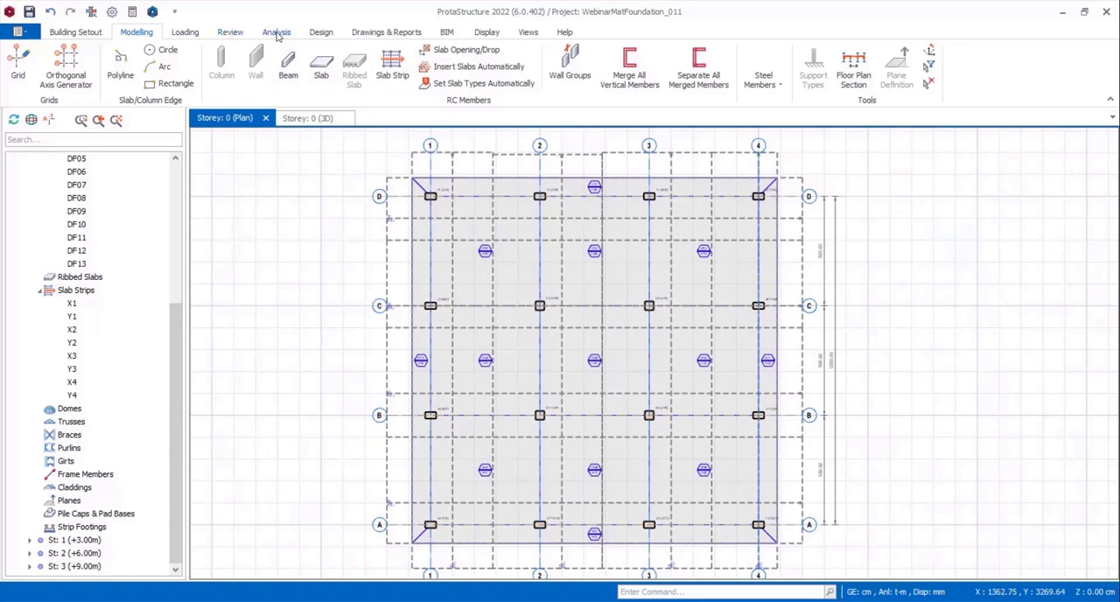
left_click(185, 32)
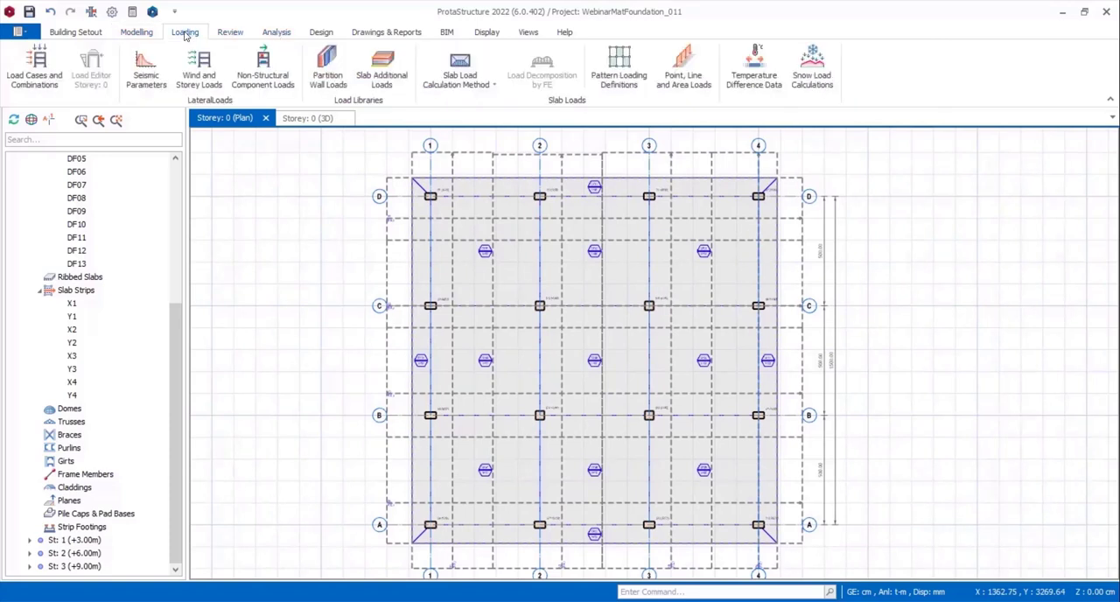
left_click(667, 76)
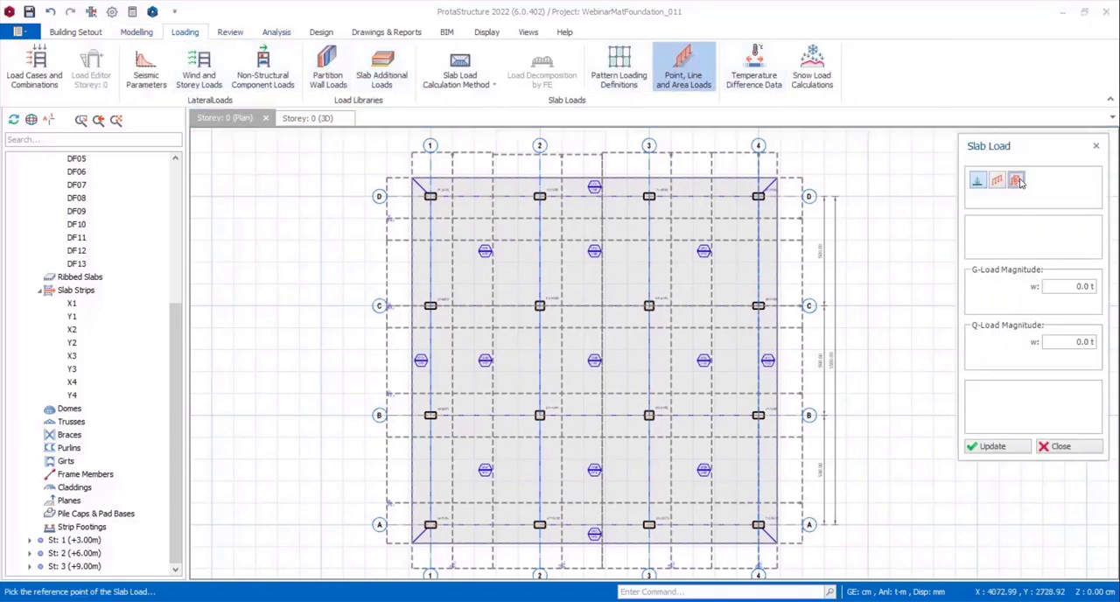
left_click(1057, 286)
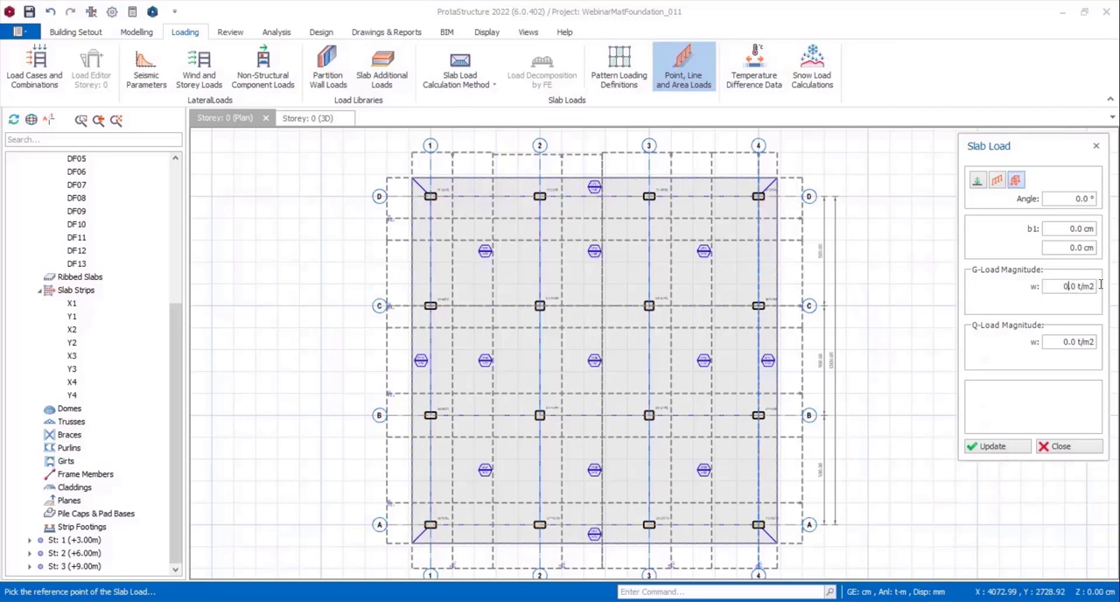
type("5")
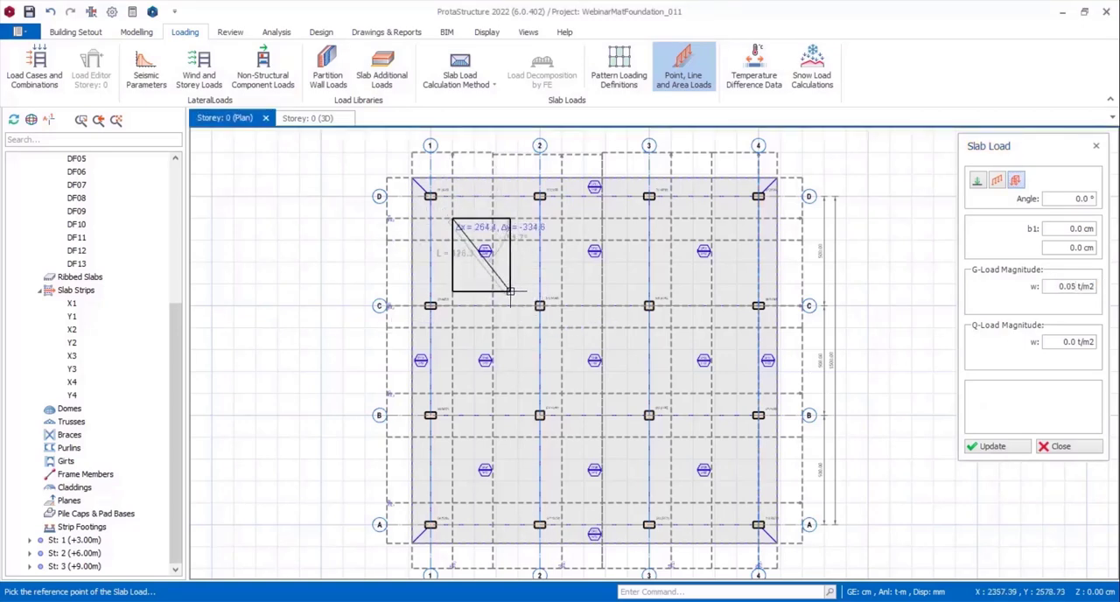
left_click(511, 272)
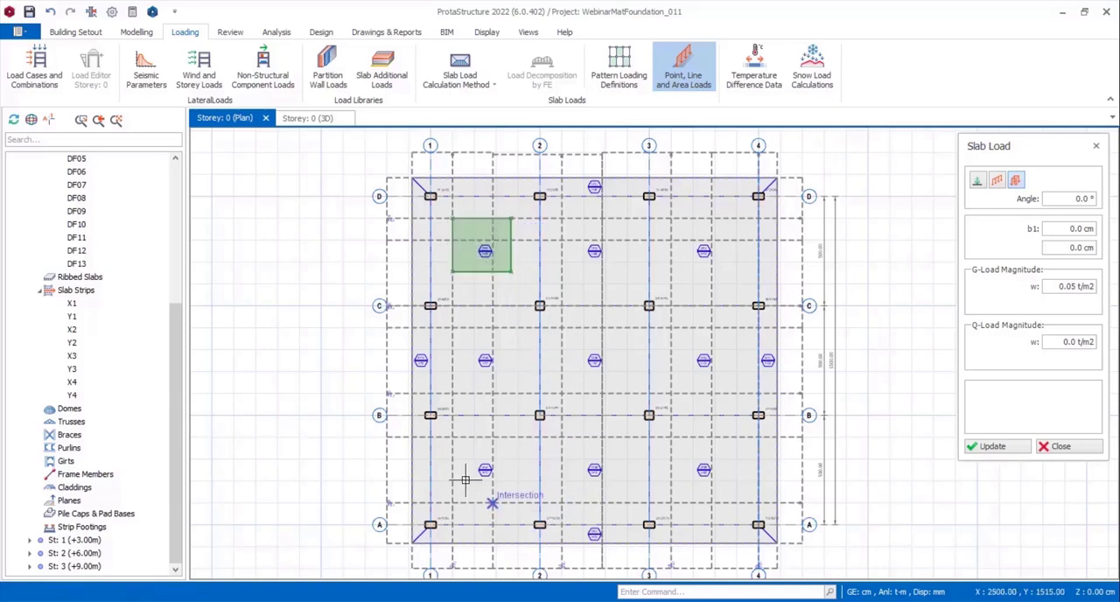
left_click(505, 513)
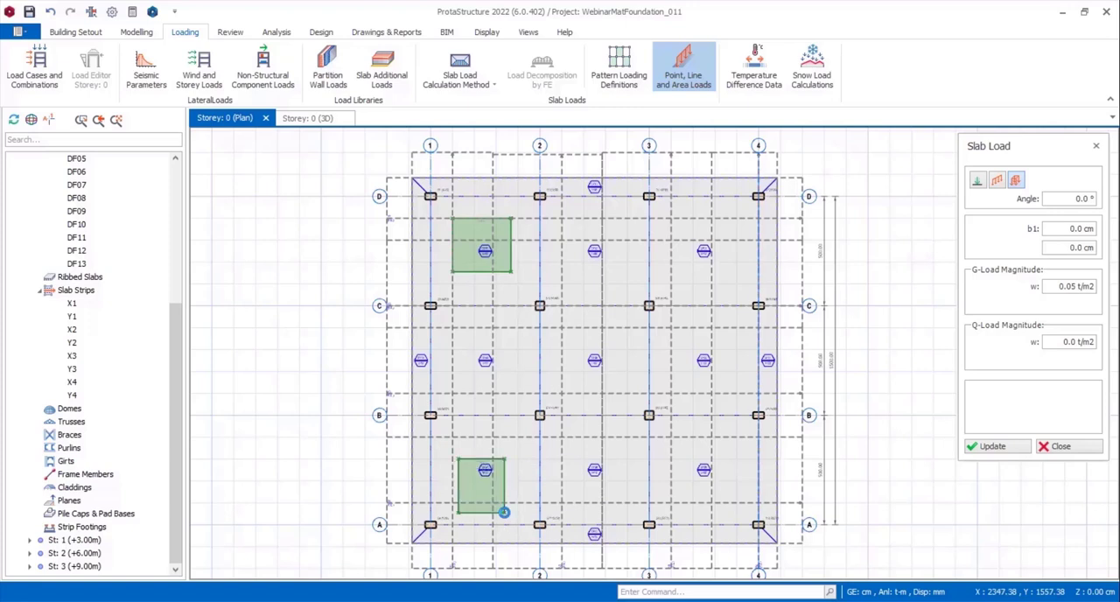
Add a horizontal line load with a 0.02 t/m G-load at both ends in the panel between axes 1-2 and B-C.
left_click(998, 180)
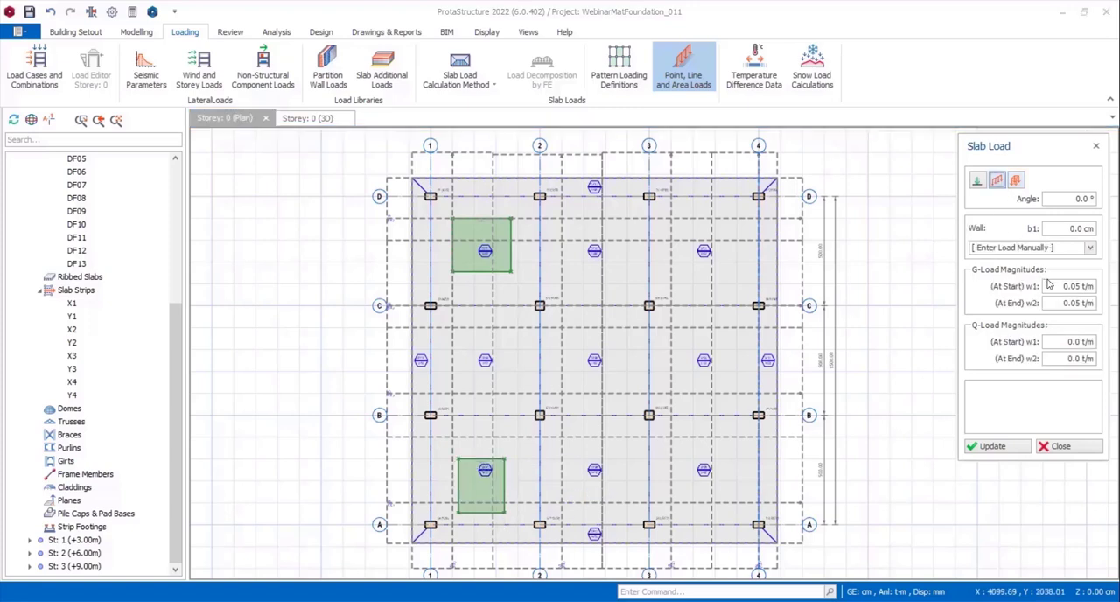
type("02")
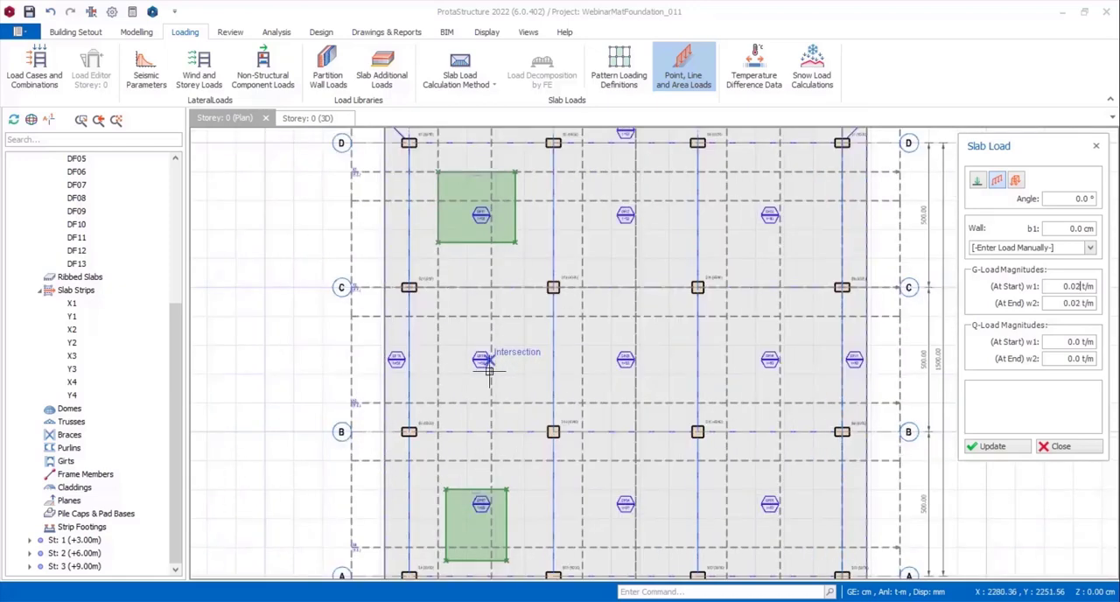
scroll(496, 363, "up", 1)
left_click(438, 345)
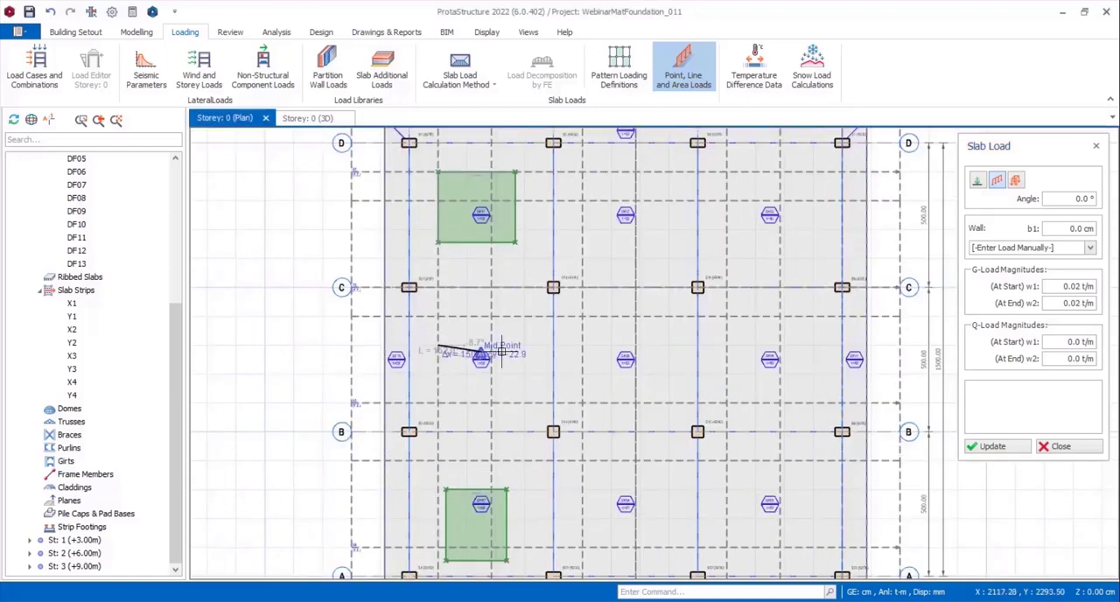
left_click(523, 346)
scroll(592, 378, "down", 1)
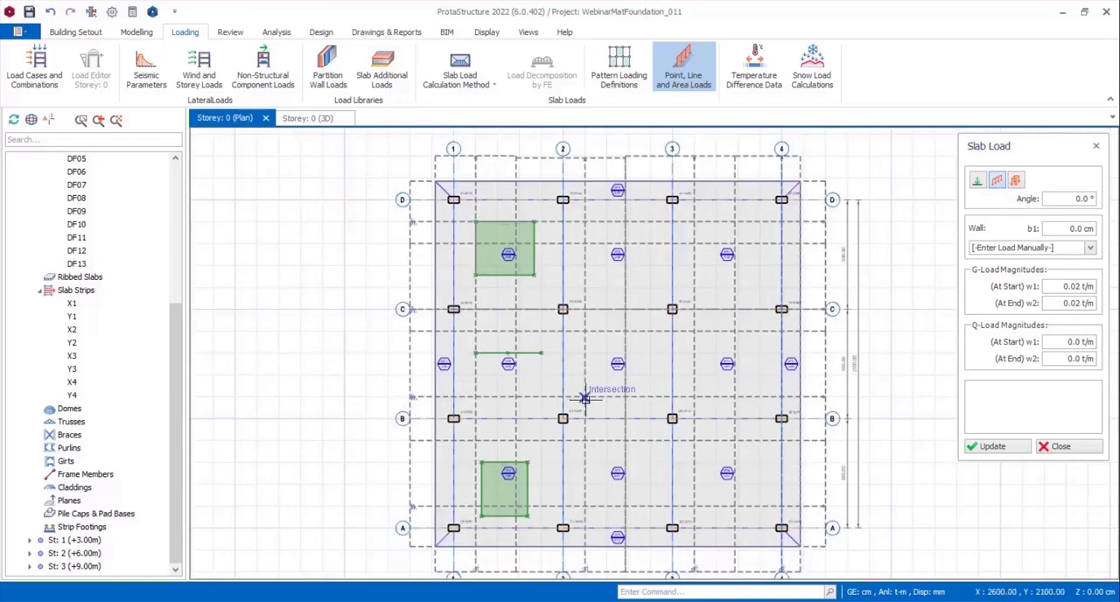
key("Escape")
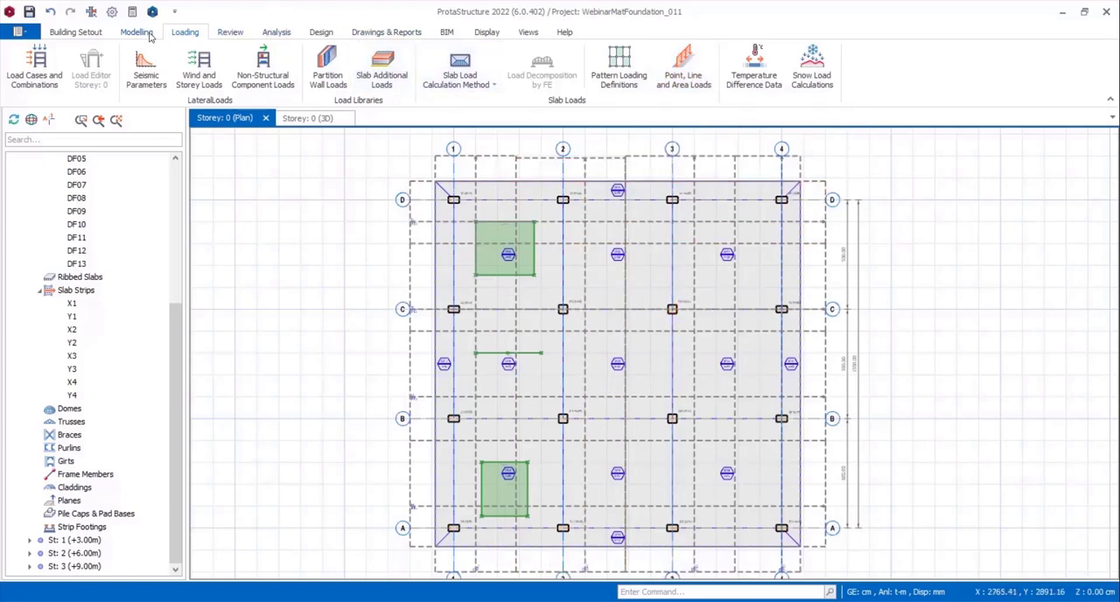
Insert a 125 x 125 cm rectangular slab opening in the mat panel between axes 2-3 and C-D.
left_click(147, 34)
left_click(437, 50)
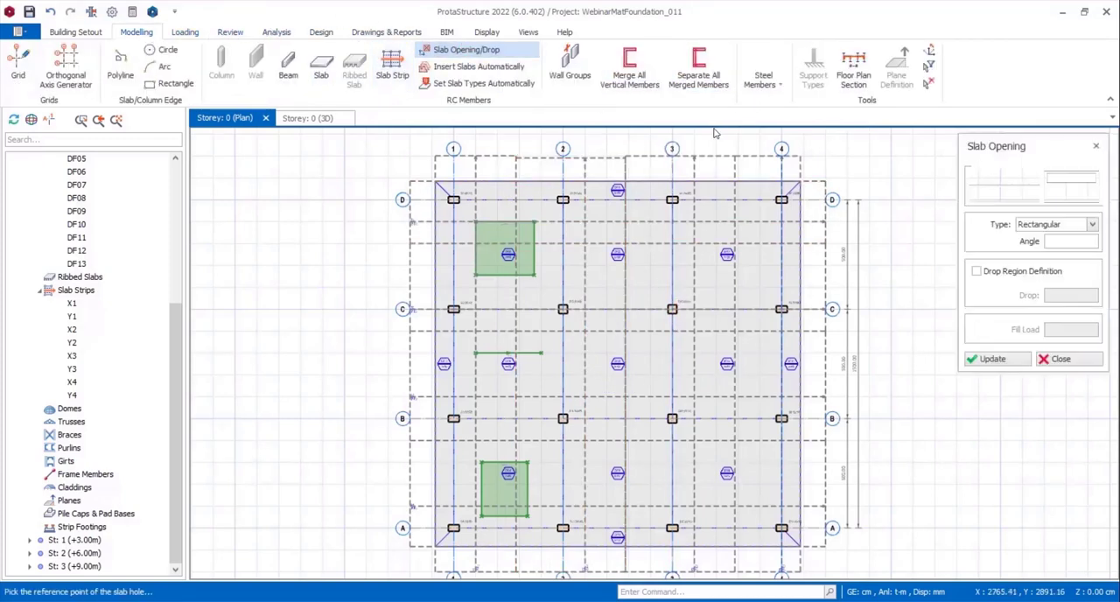
left_click(1063, 181)
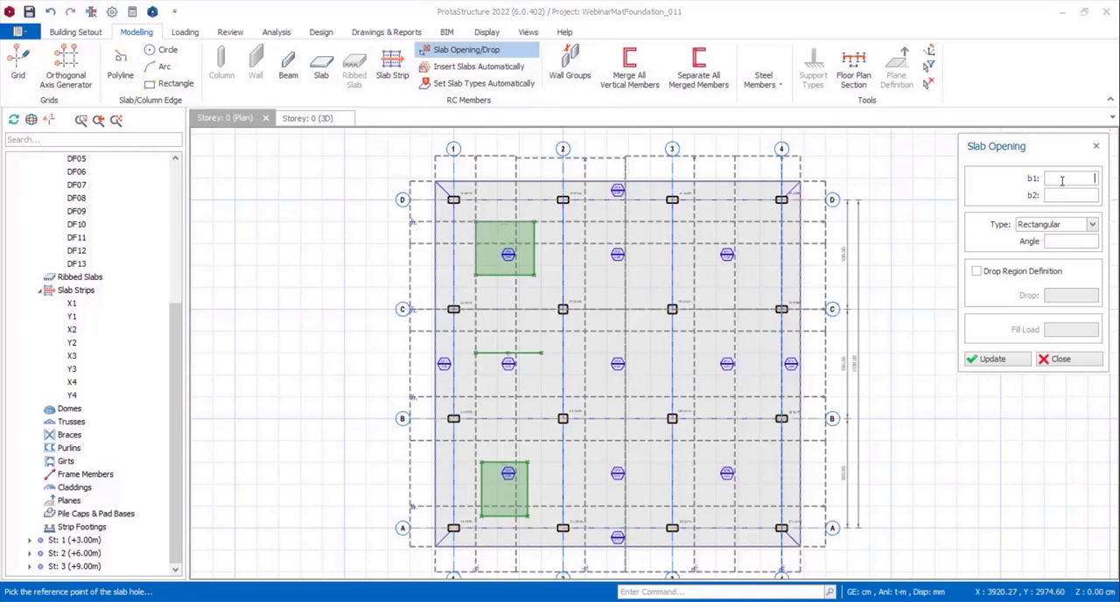
type("120")
left_click(1059, 196)
type("125.0")
scroll(647, 263, "up", 1)
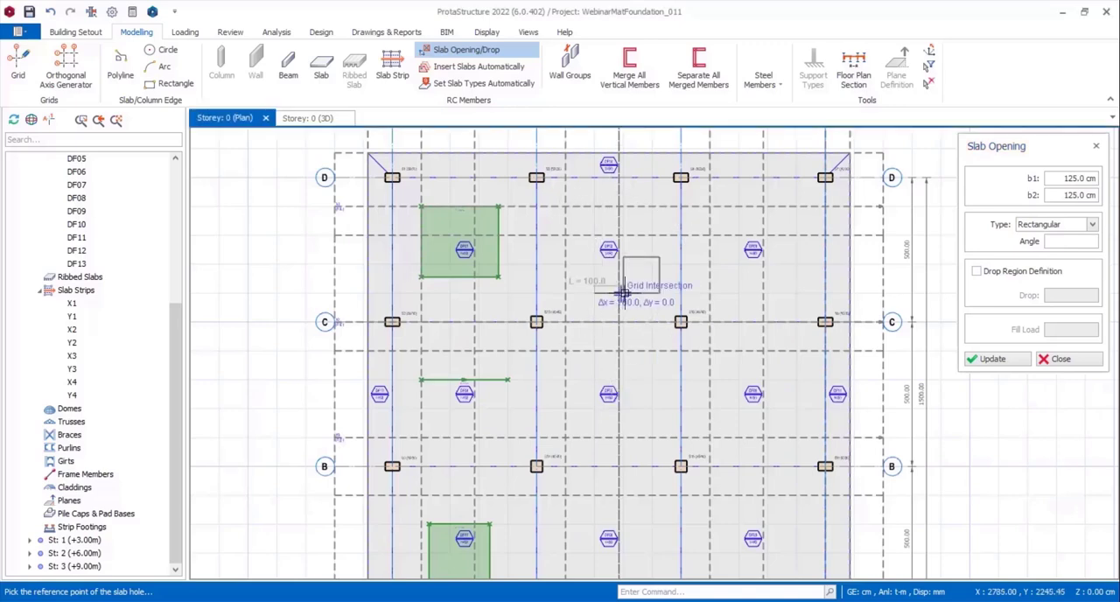
left_click(621, 293)
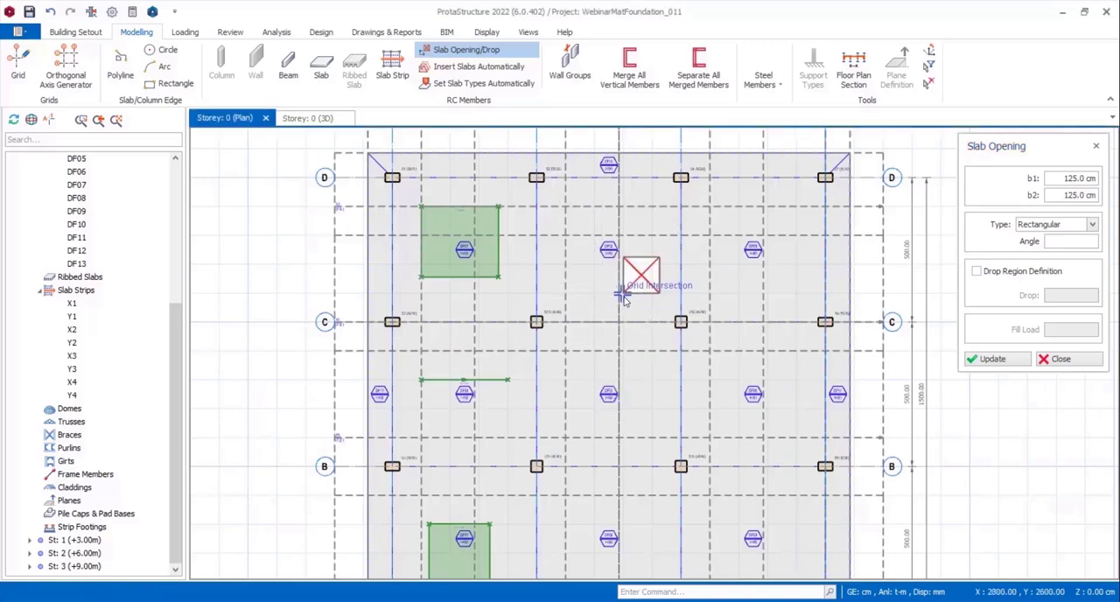
scroll(639, 293, "down", 2)
key("Escape")
scroll(648, 302, "up", 1)
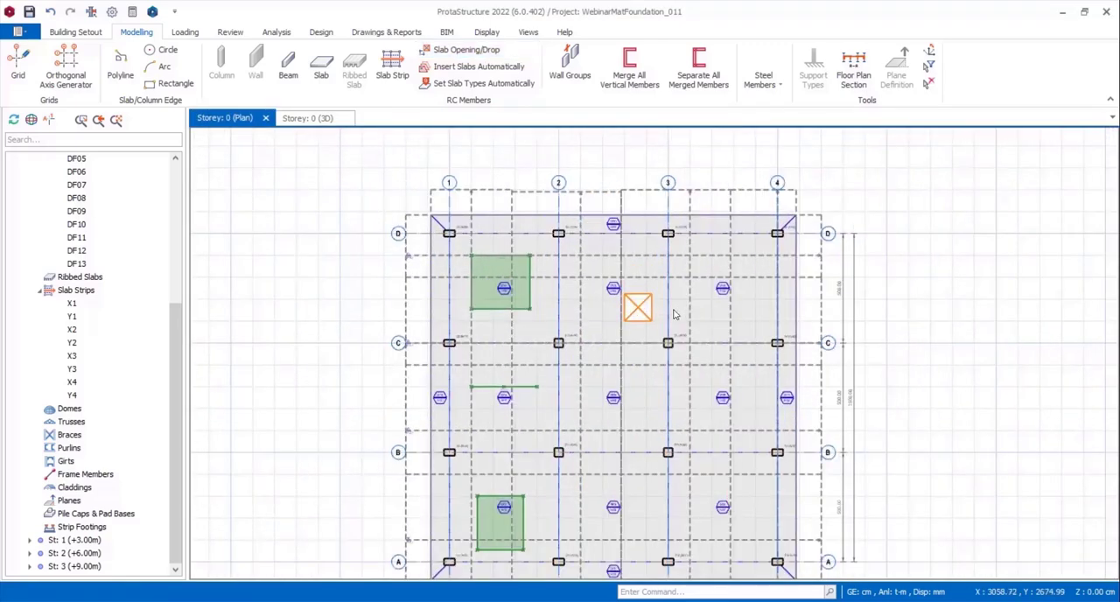
scroll(604, 293, "up", 1)
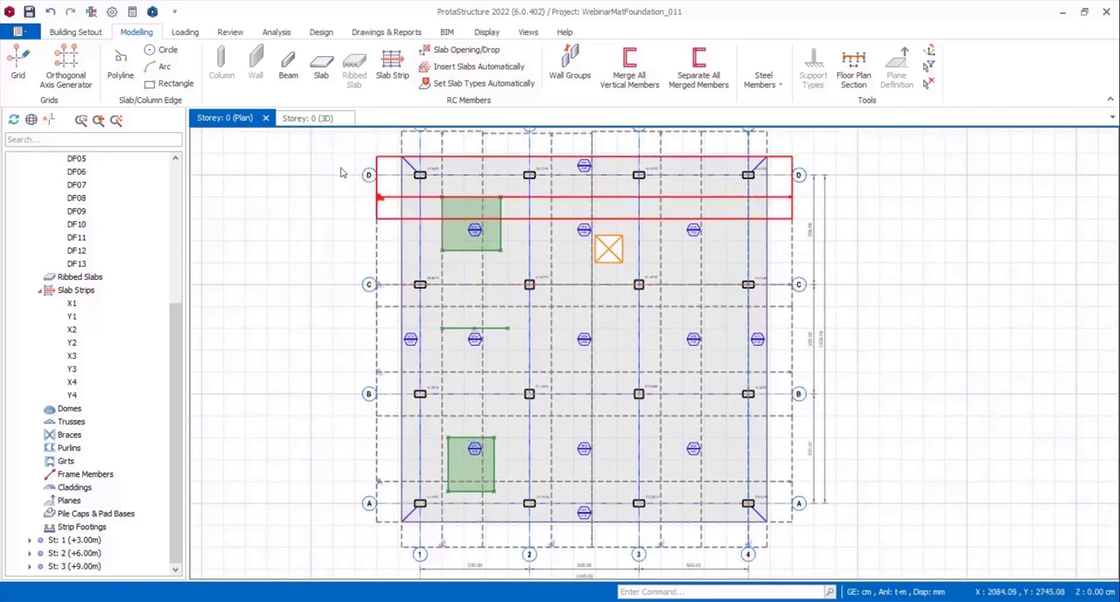
Review the FE foundation analysis settings, including the post-analysis options and the soil subgrade coefficient table, without changing them.
left_click(277, 33)
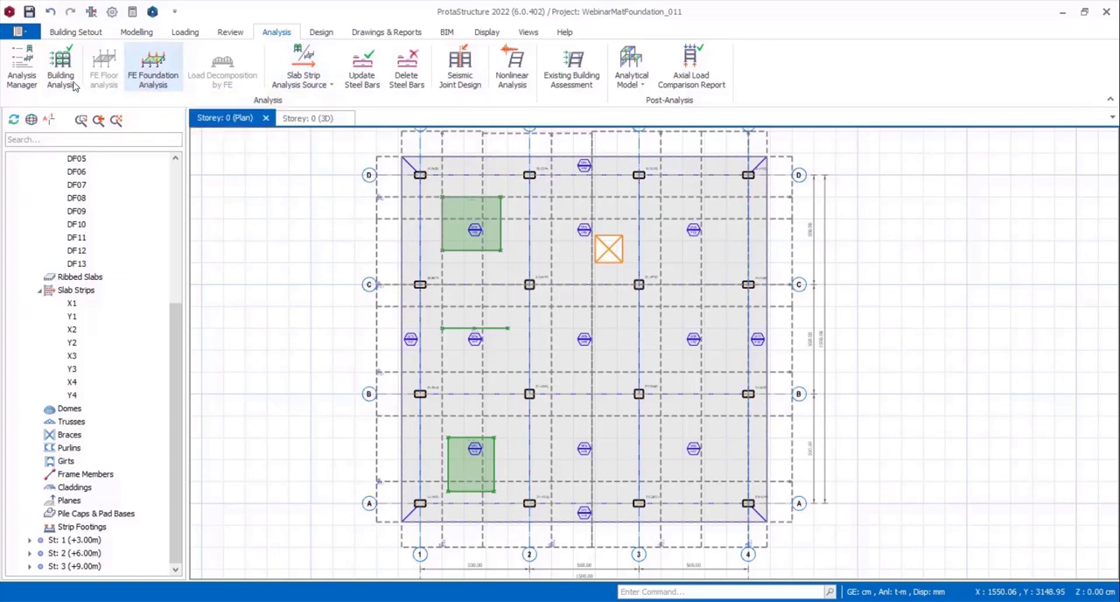
left_click(149, 79)
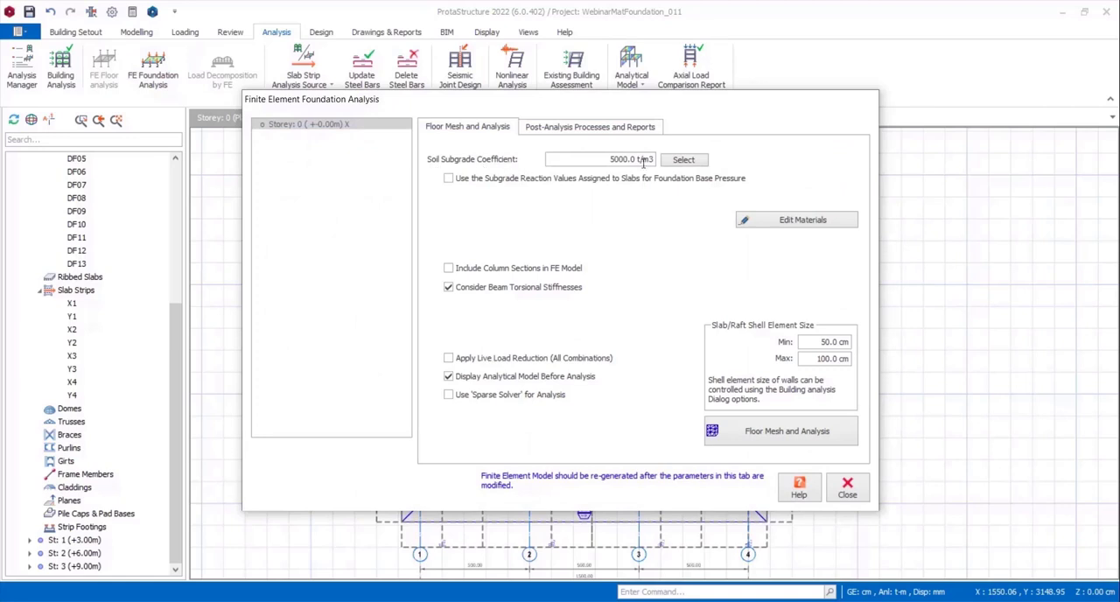
left_click(626, 128)
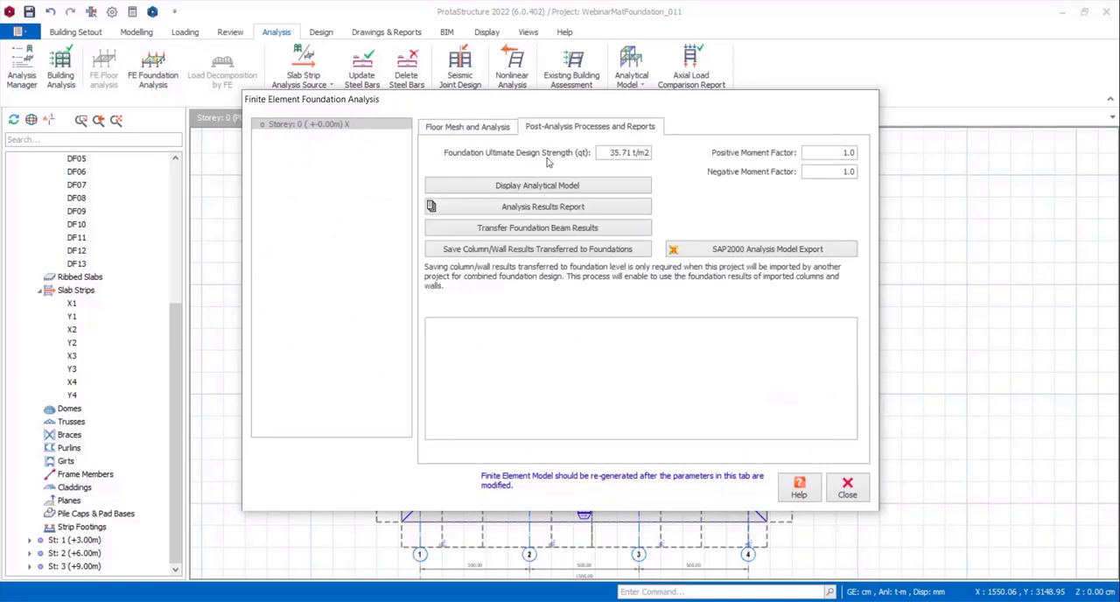
left_click(493, 132)
left_click(682, 159)
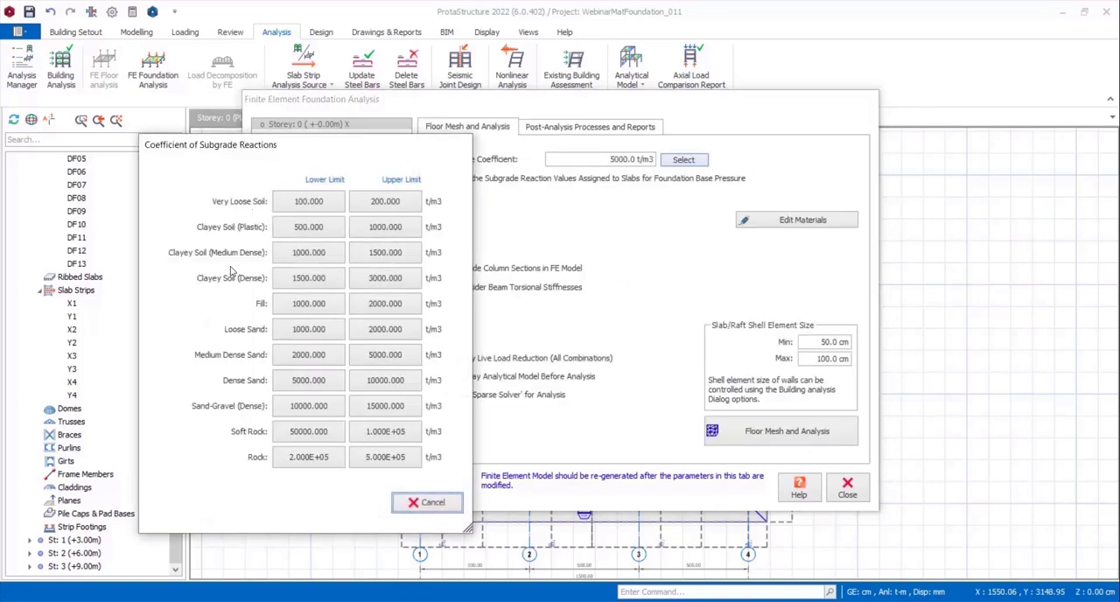
left_click(425, 503)
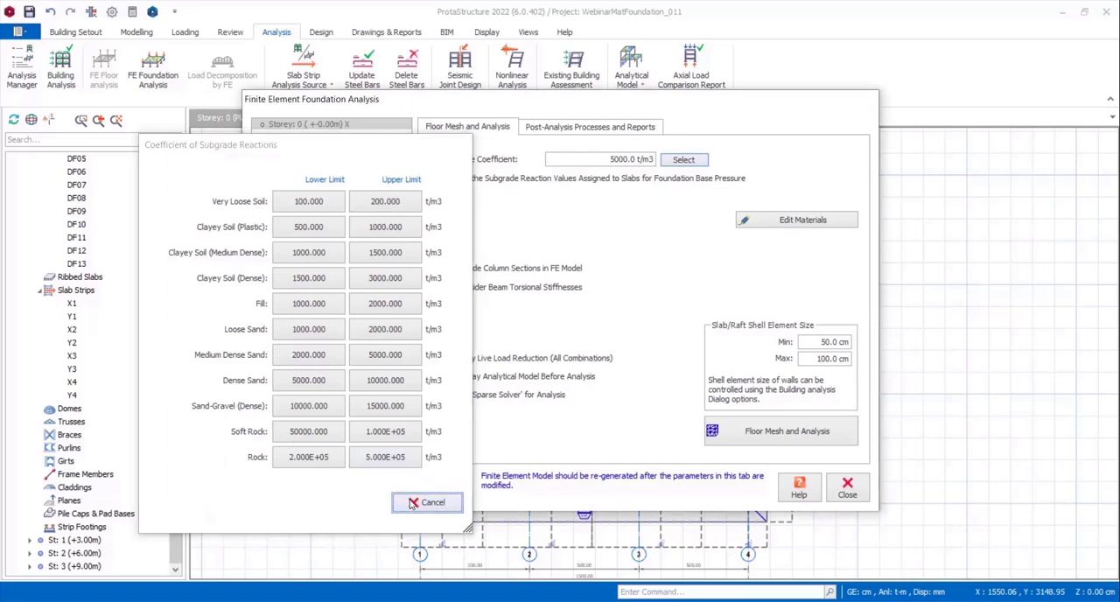
left_click(843, 489)
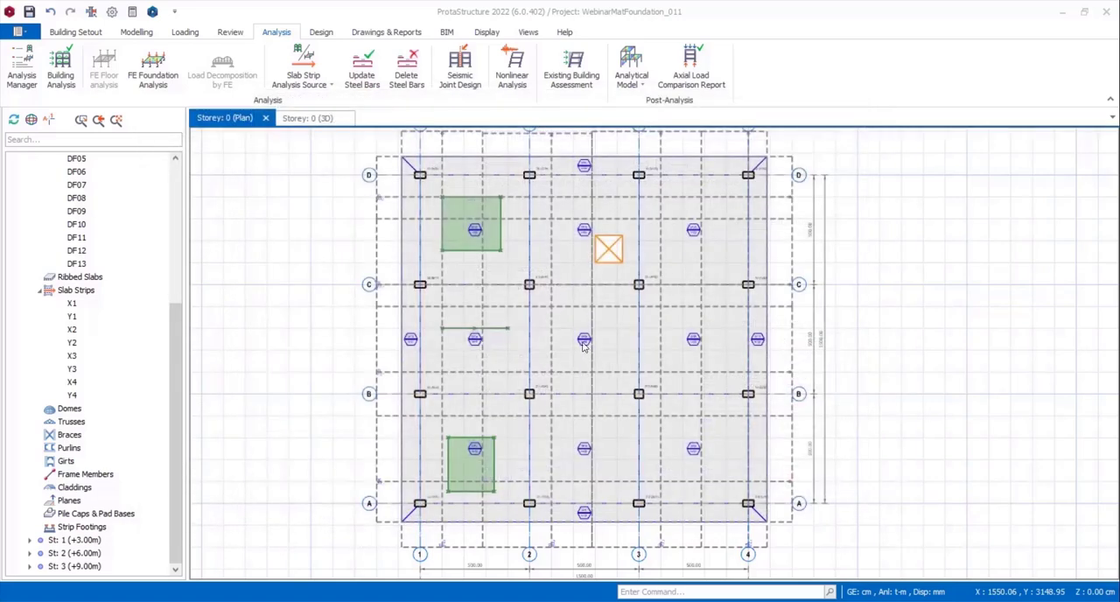
Give the central slab DF05 a user-defined subgrade coefficient of 4900 t/m3 and update it.
left_click(584, 346)
right_click(584, 341)
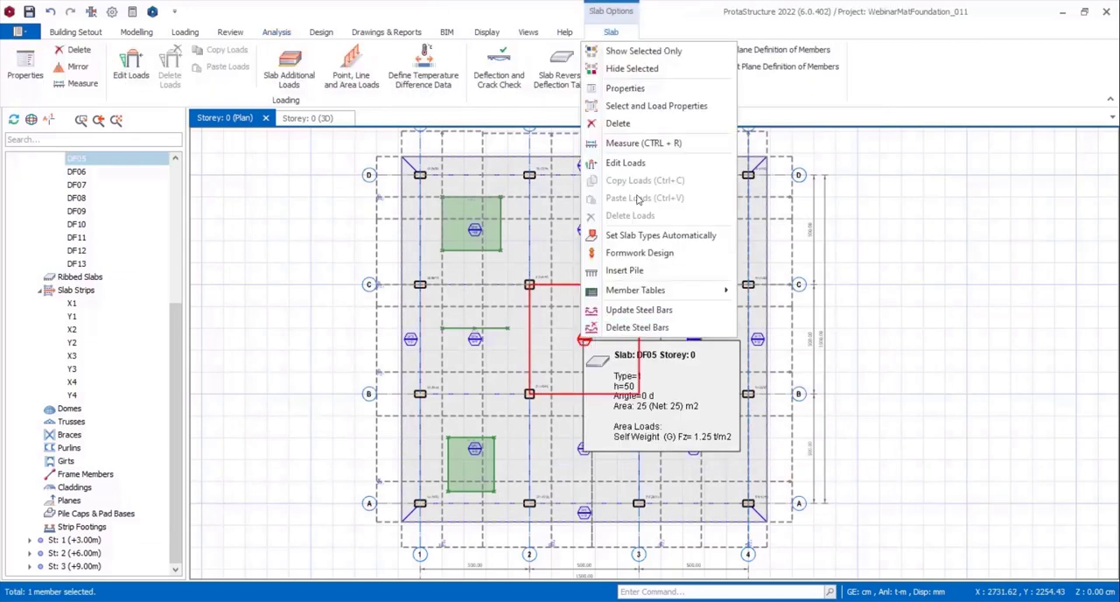
left_click(625, 88)
left_click(1029, 173)
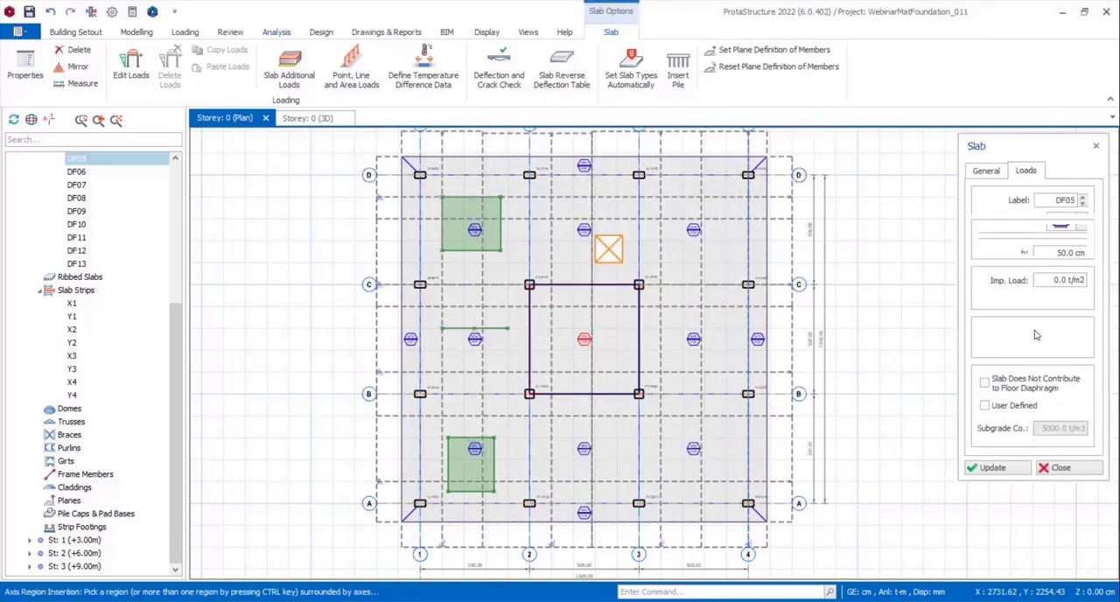
left_click(985, 406)
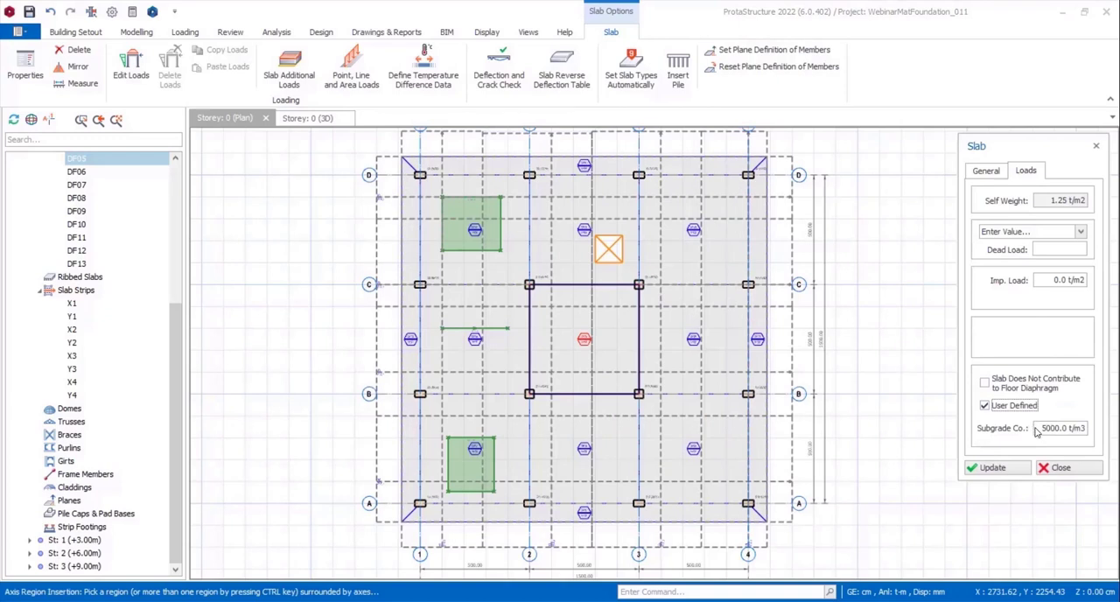
left_click_drag(1042, 428, 1098, 426)
type("49")
left_click(990, 469)
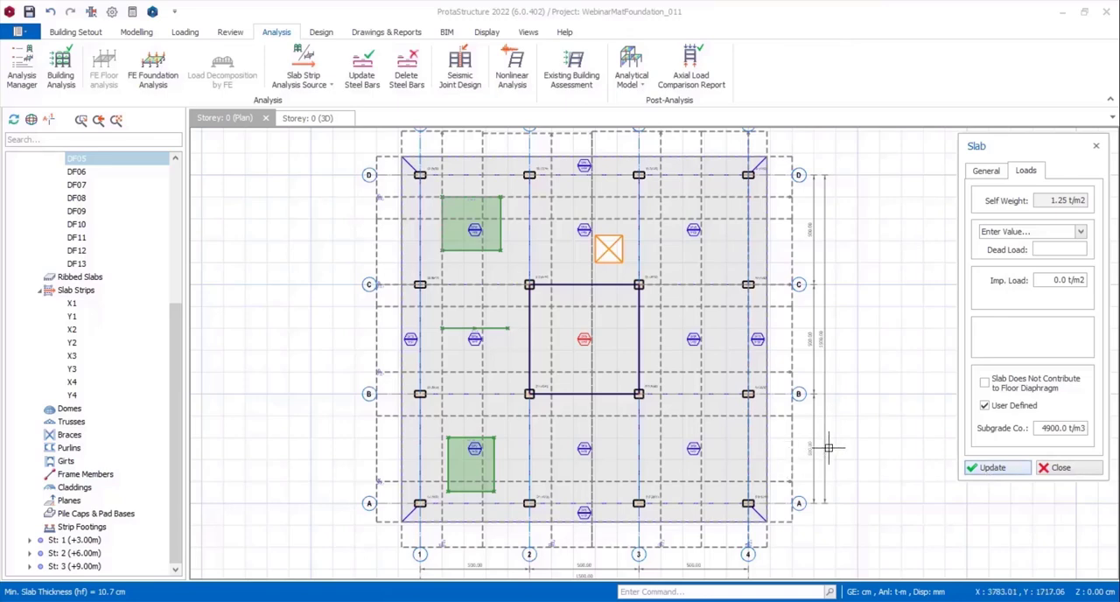
key("Escape")
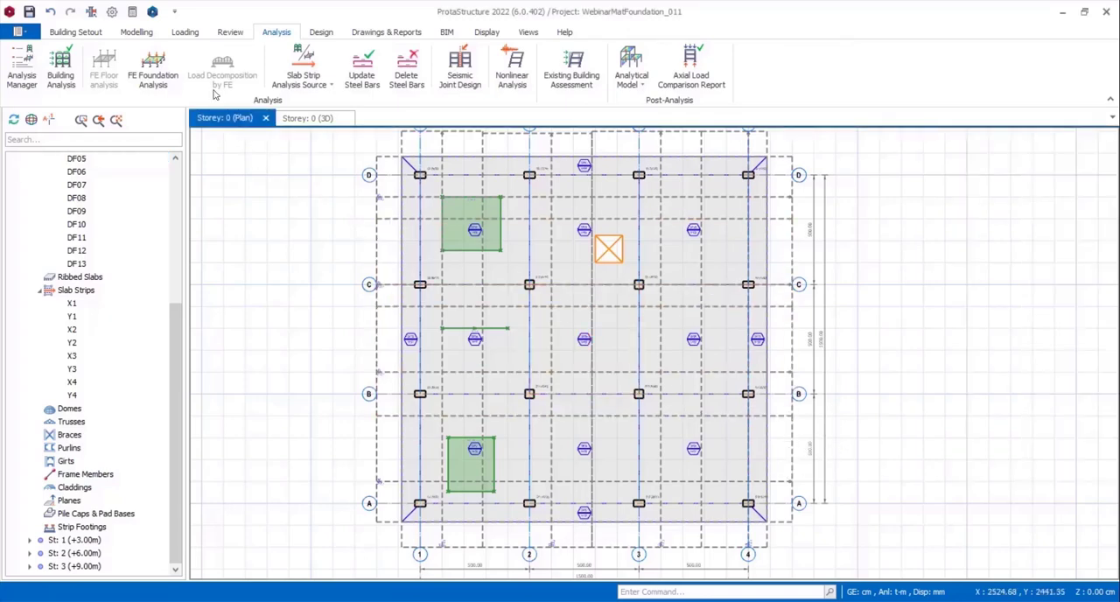
Enable the subgrade reaction values assigned to slabs in the FE foundation analysis, and check the default and foundation floor materials.
left_click(153, 70)
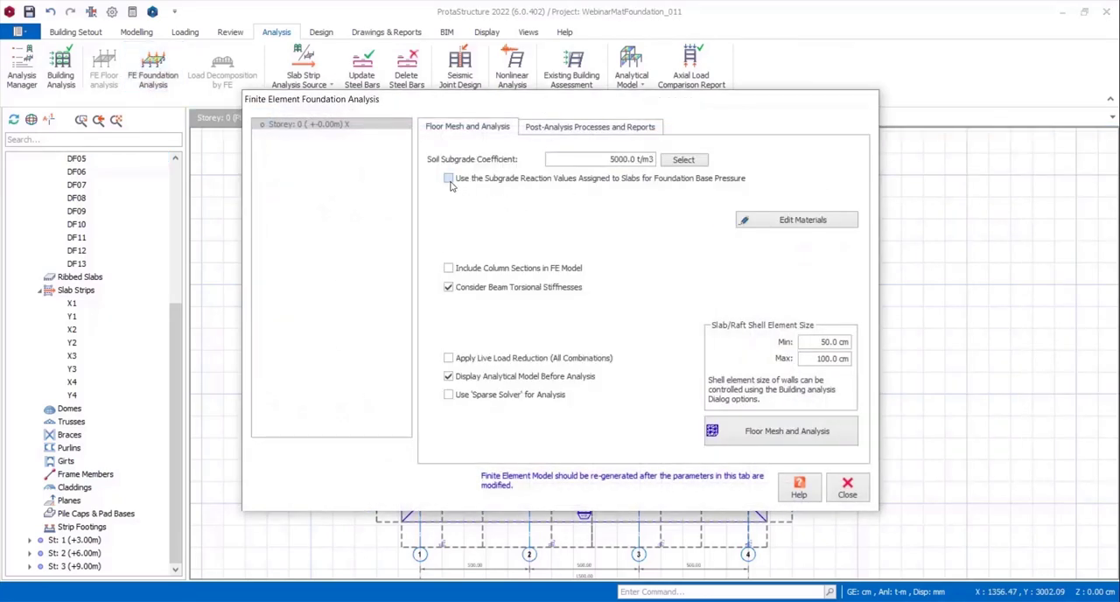
left_click(449, 180)
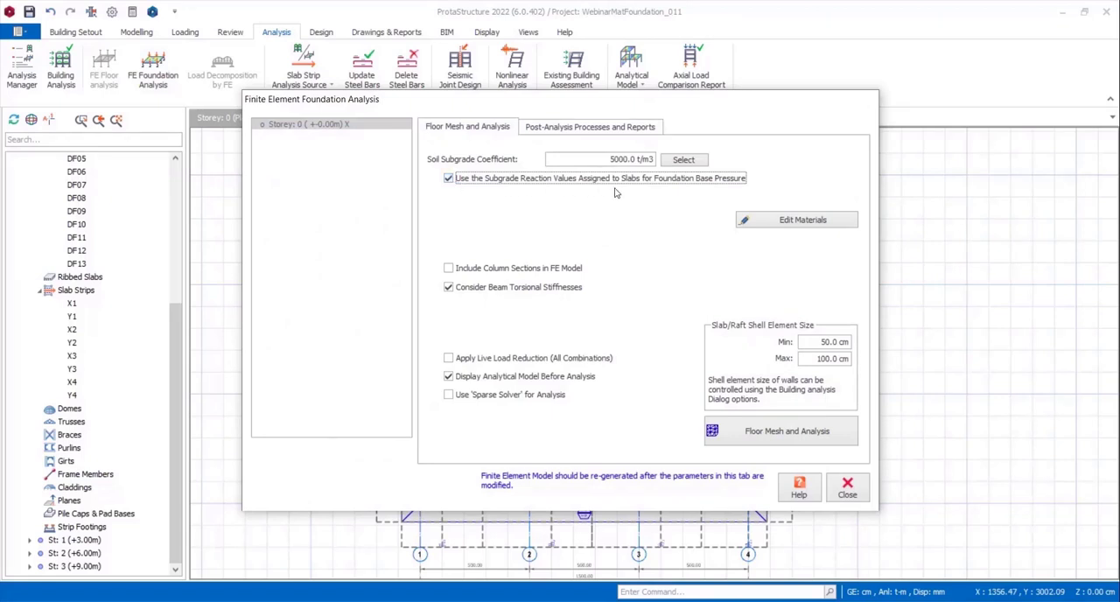
left_click(759, 220)
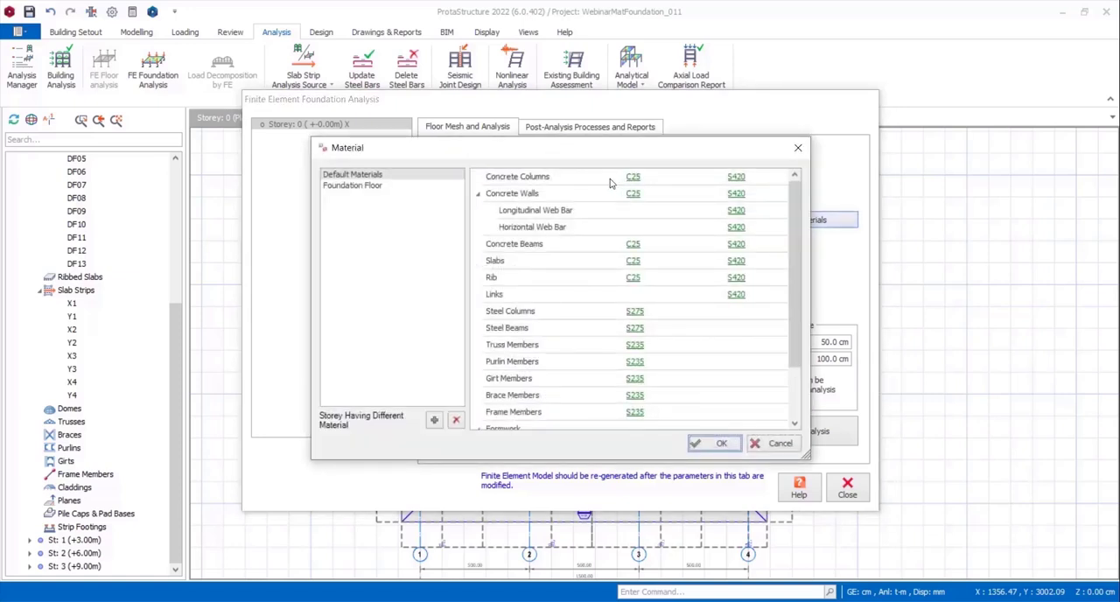
scroll(547, 244, "down", 2)
scroll(610, 299, "up", 2)
left_click(342, 186)
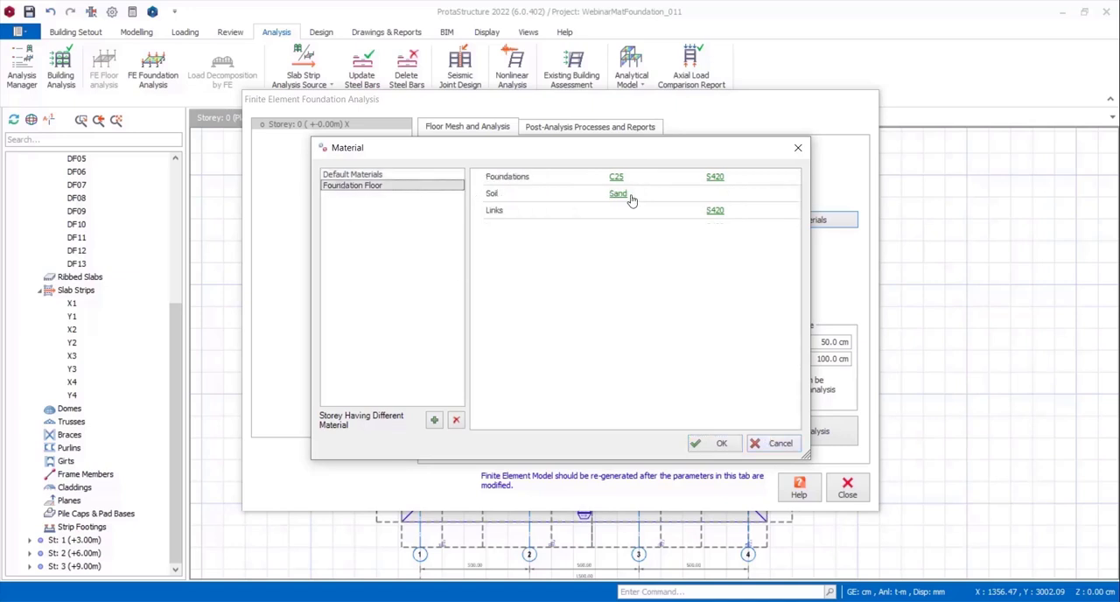
left_click(779, 444)
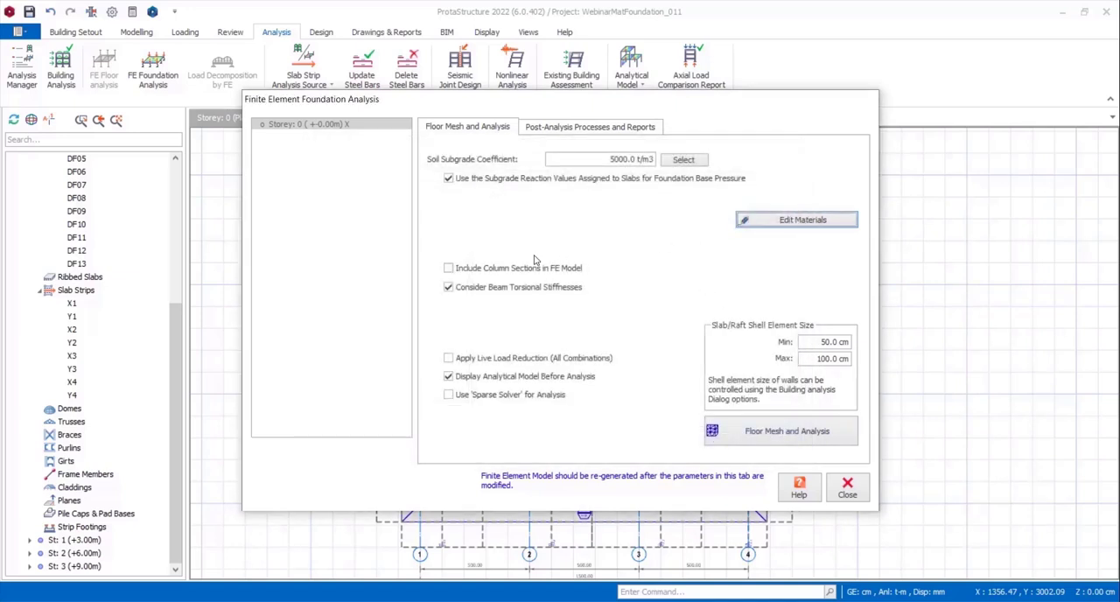
Include column sections in the FE model and turn off beam torsional stiffnesses for the foundation analysis.
left_click(448, 270)
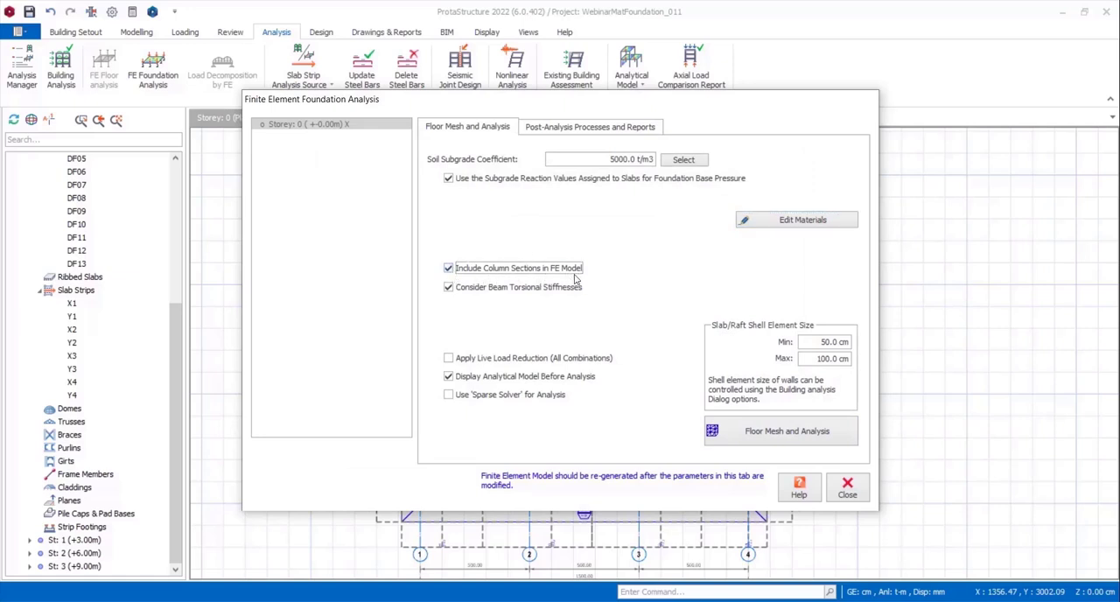
left_click(448, 288)
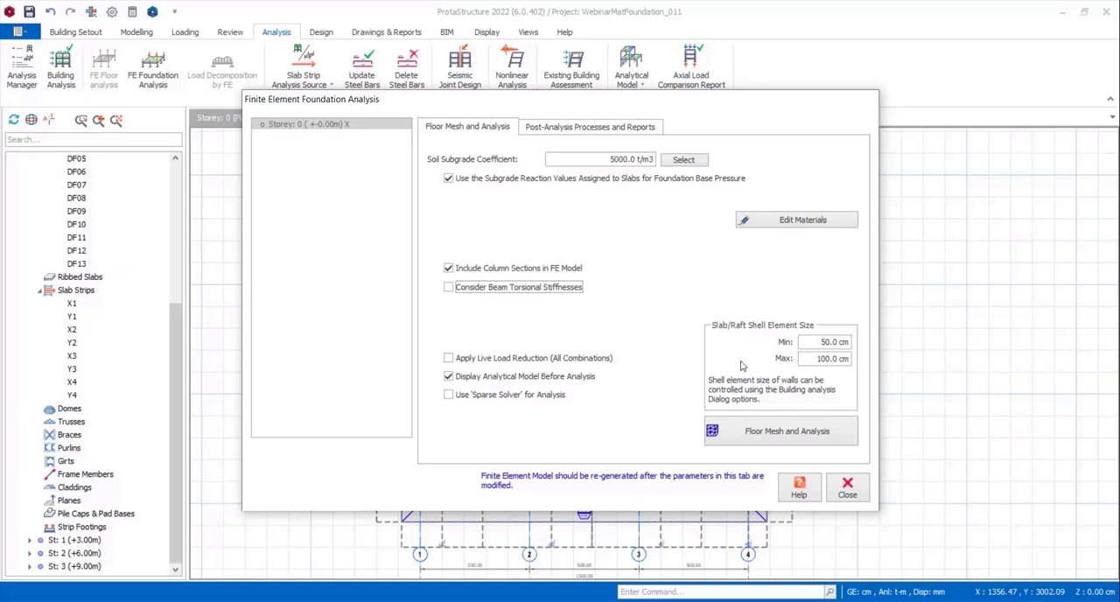
left_click(615, 131)
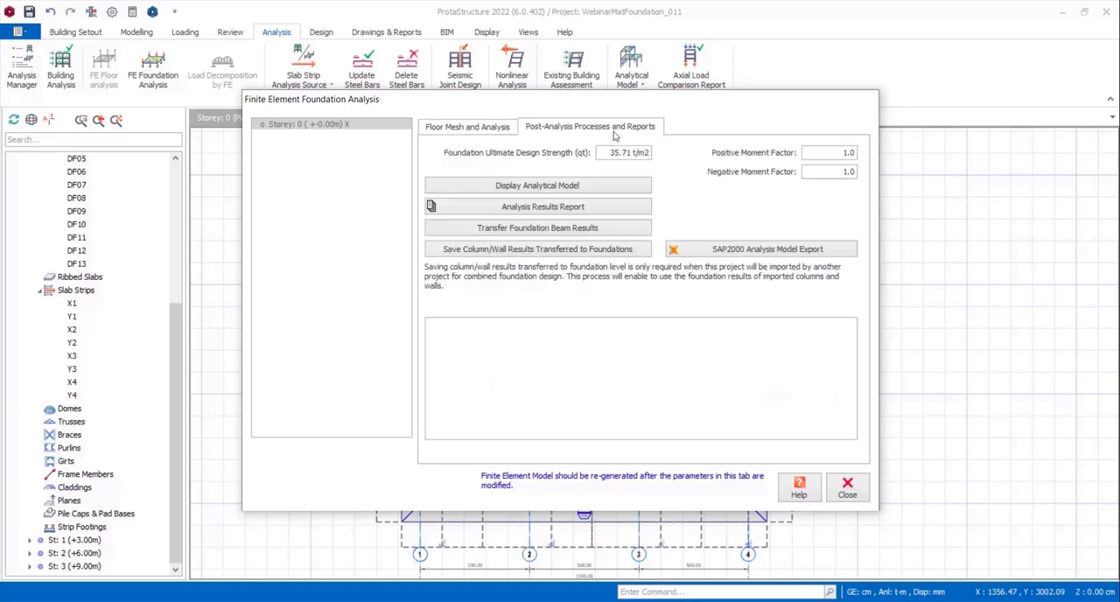
left_click(494, 129)
Run the floor mesh and analysis for storey 0, accepting the generated FE foundation model.
left_click(752, 441)
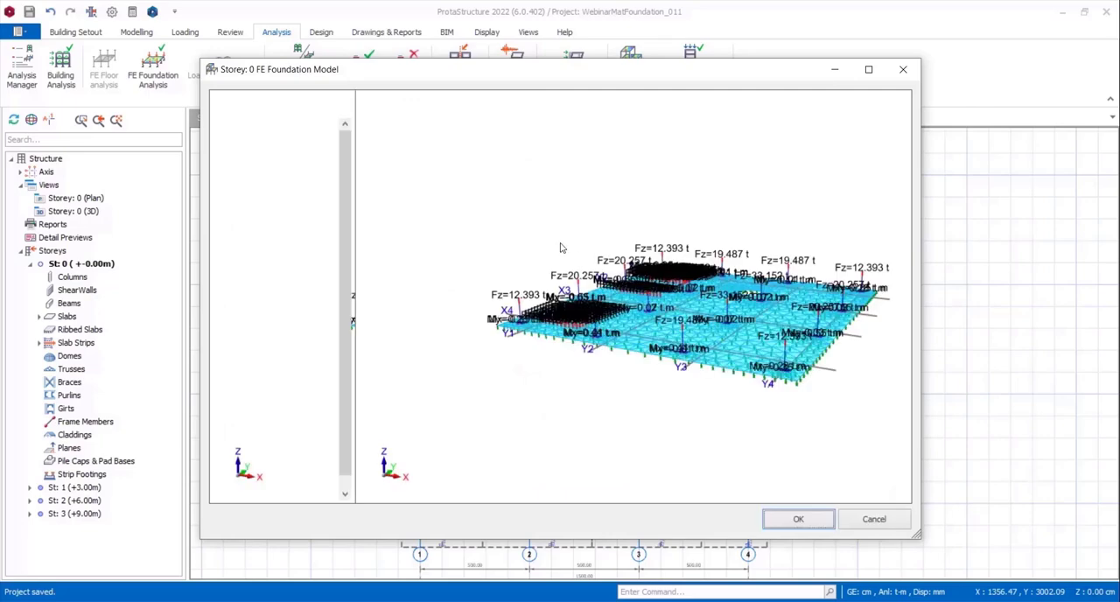
left_click(787, 526)
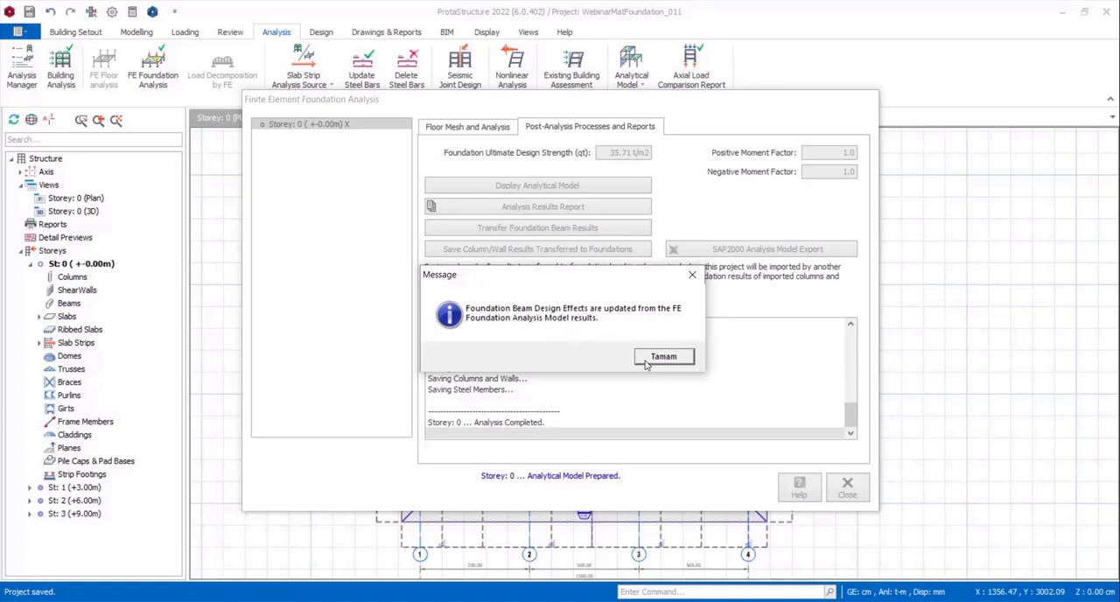
left_click(664, 357)
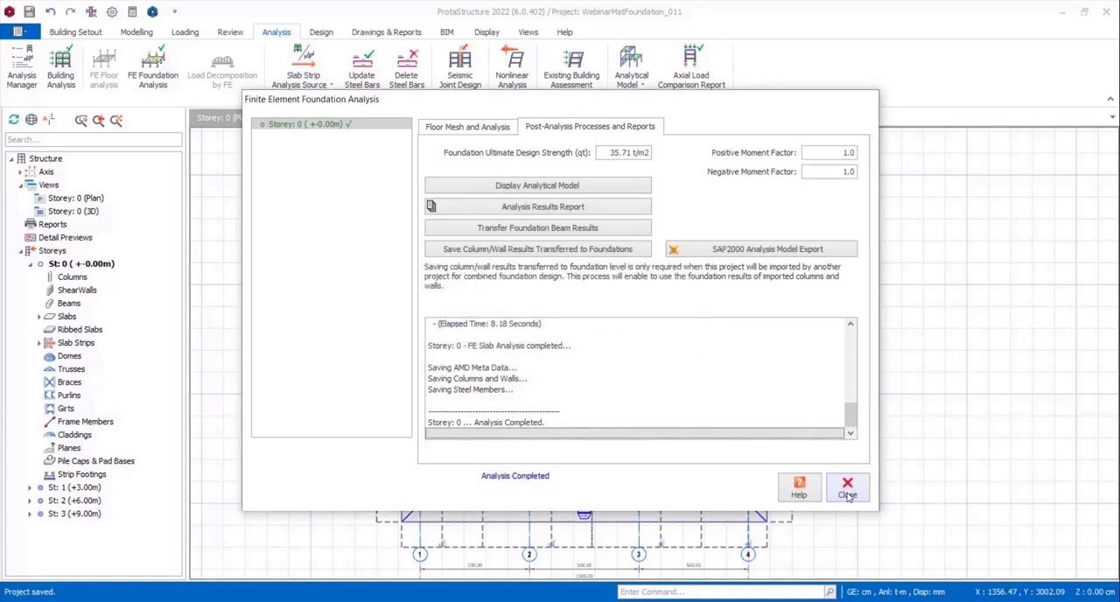
Display the analysed FE foundation model and animate its dead load displacements in 3D.
left_click(570, 185)
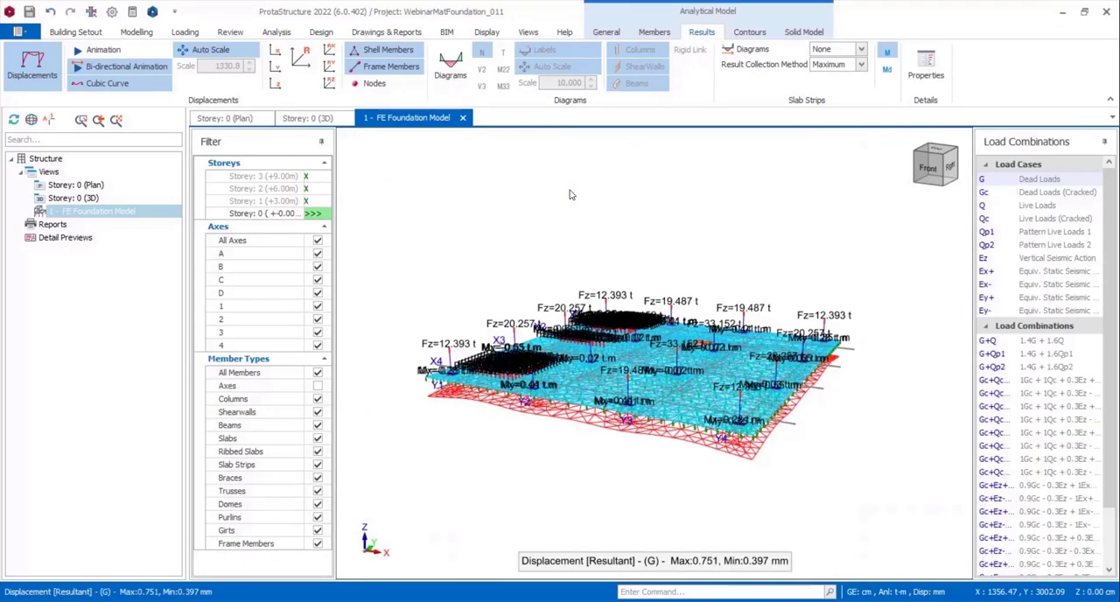
left_click(114, 52)
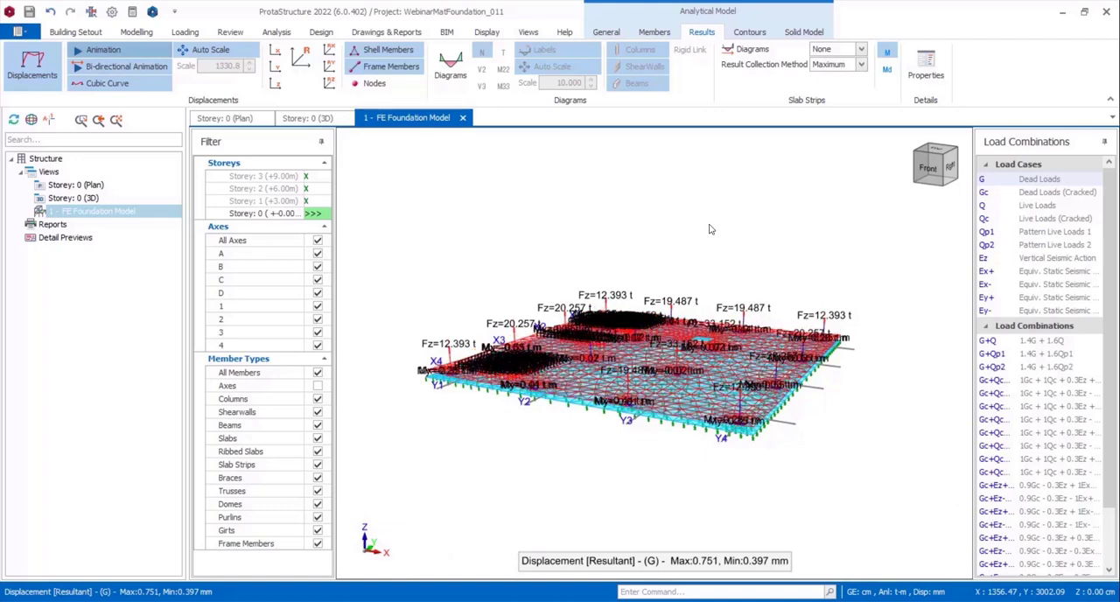
middle_click_drag(710, 228, 662, 245)
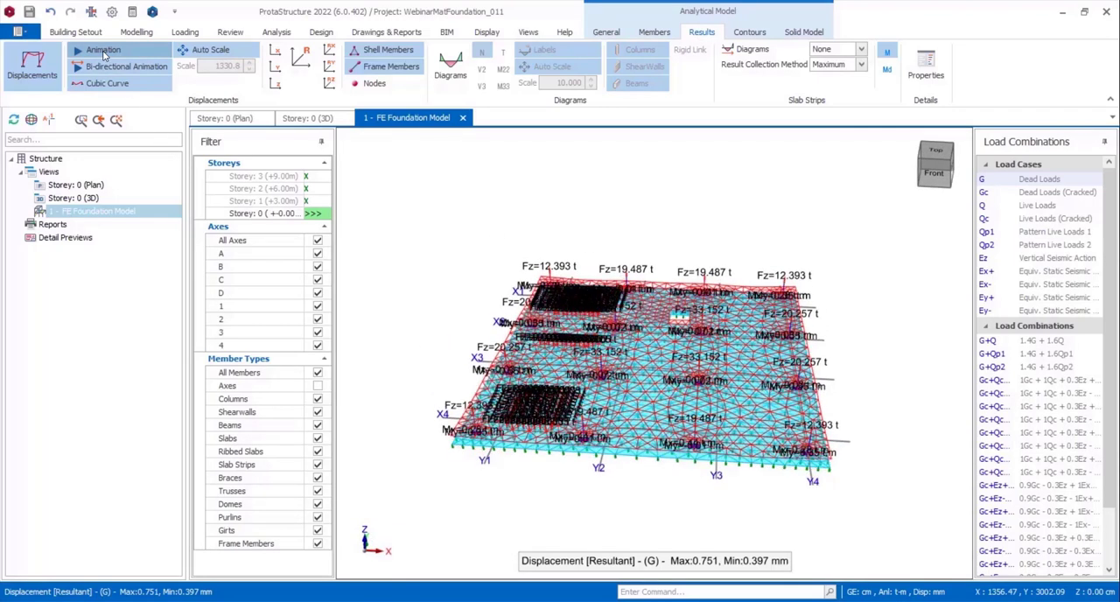
Switch the FE foundation model to plan view and display its vertical displacement (Disp Z) contours.
left_click(608, 33)
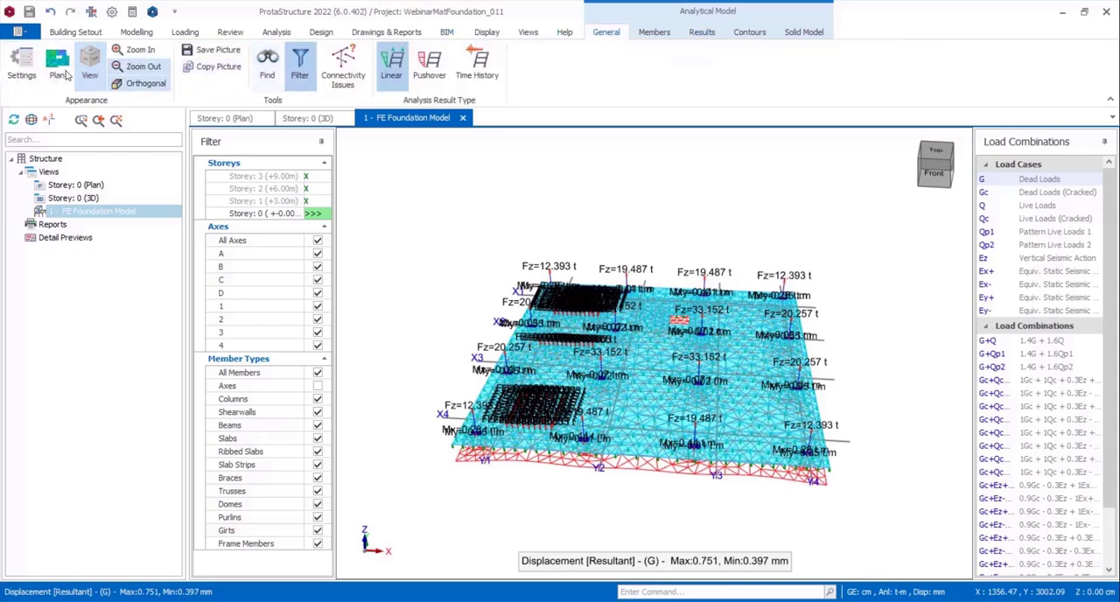
left_click(59, 72)
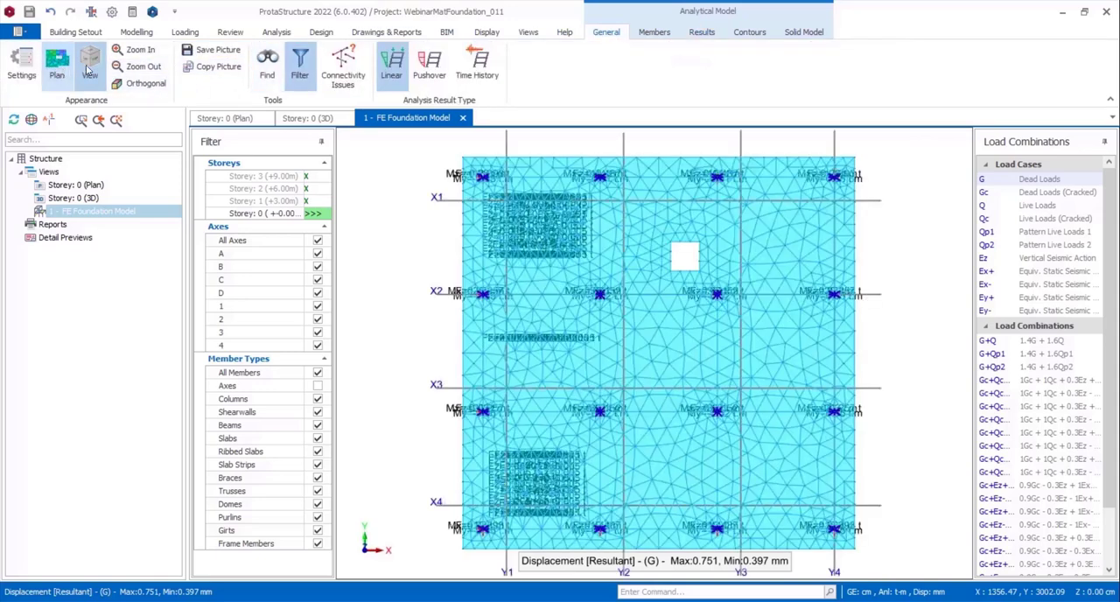
left_click(655, 33)
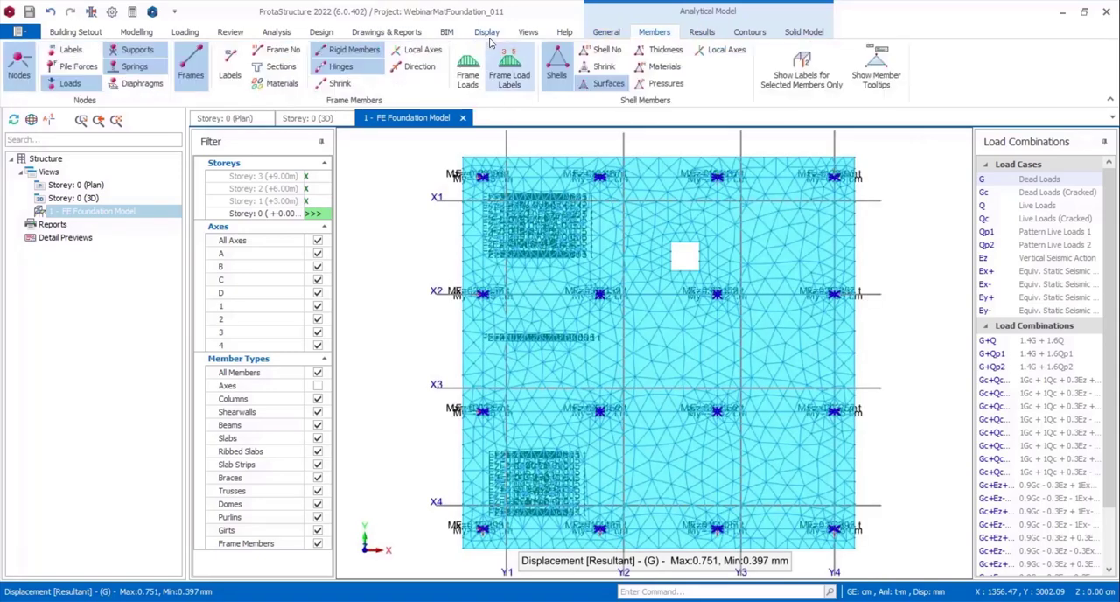
left_click(709, 35)
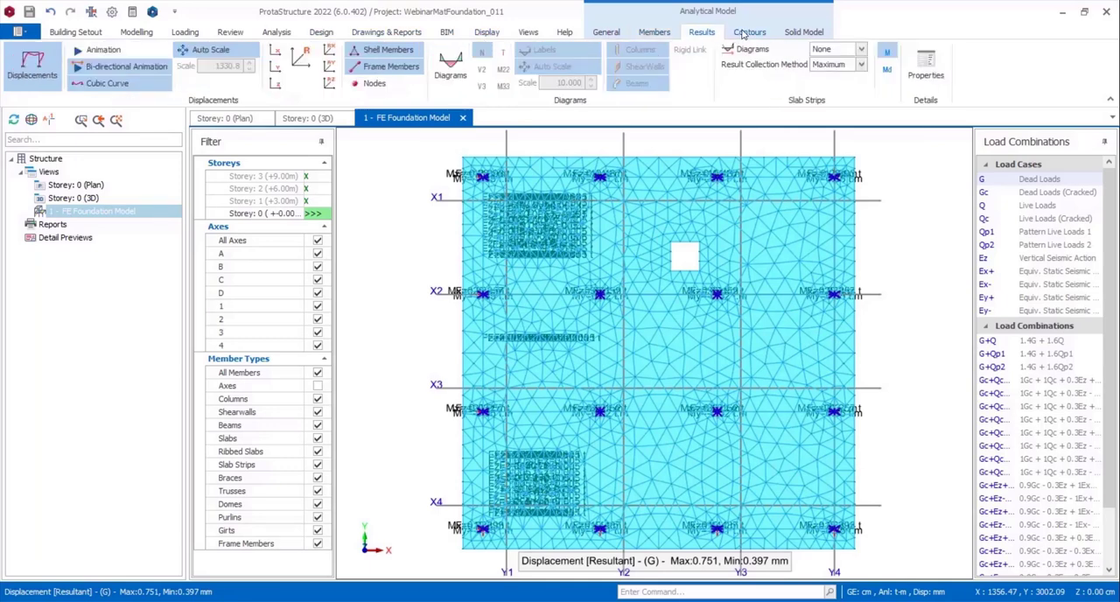
left_click(740, 35)
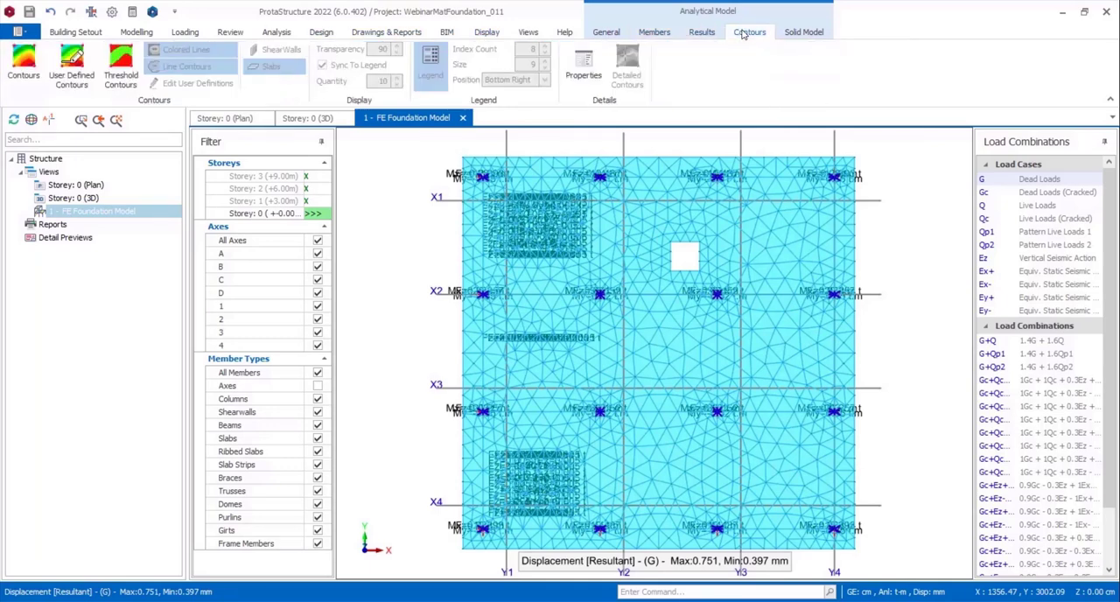
left_click(18, 71)
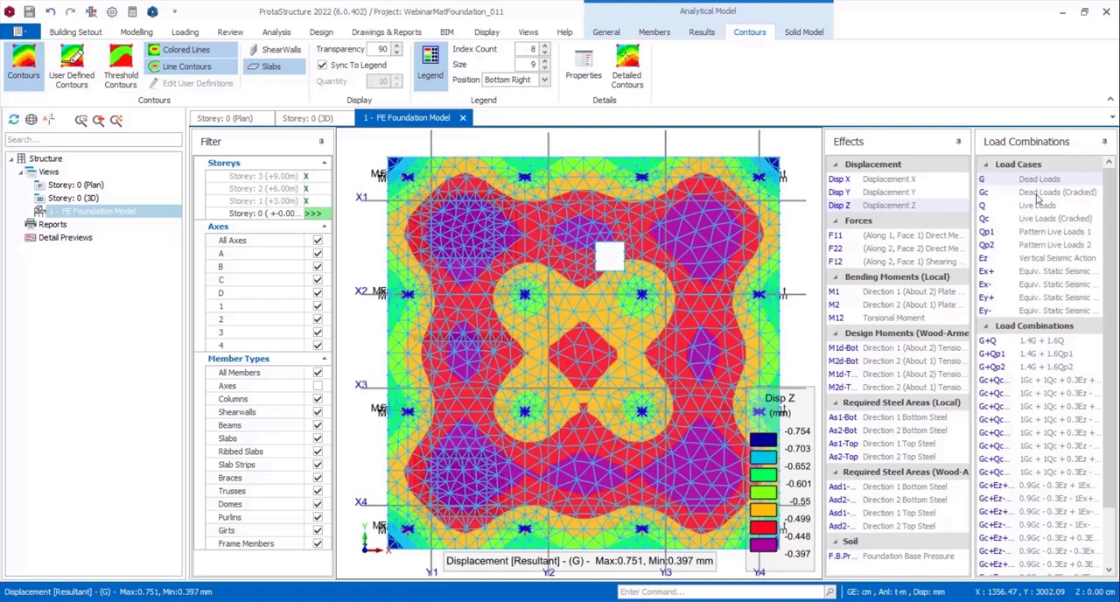
Compare the Disp Z contours for Gc, Qp1, G+Q, Gc+Qc+Ez+Ex-, Envelope (Min) and Envelope (Max).
left_click(1039, 194)
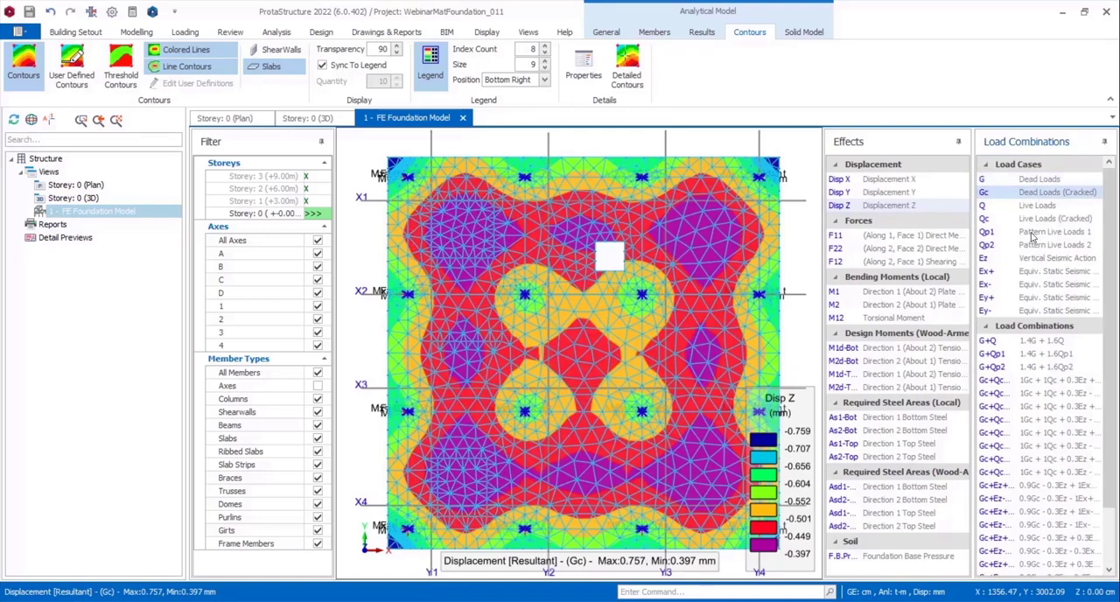
left_click(1037, 233)
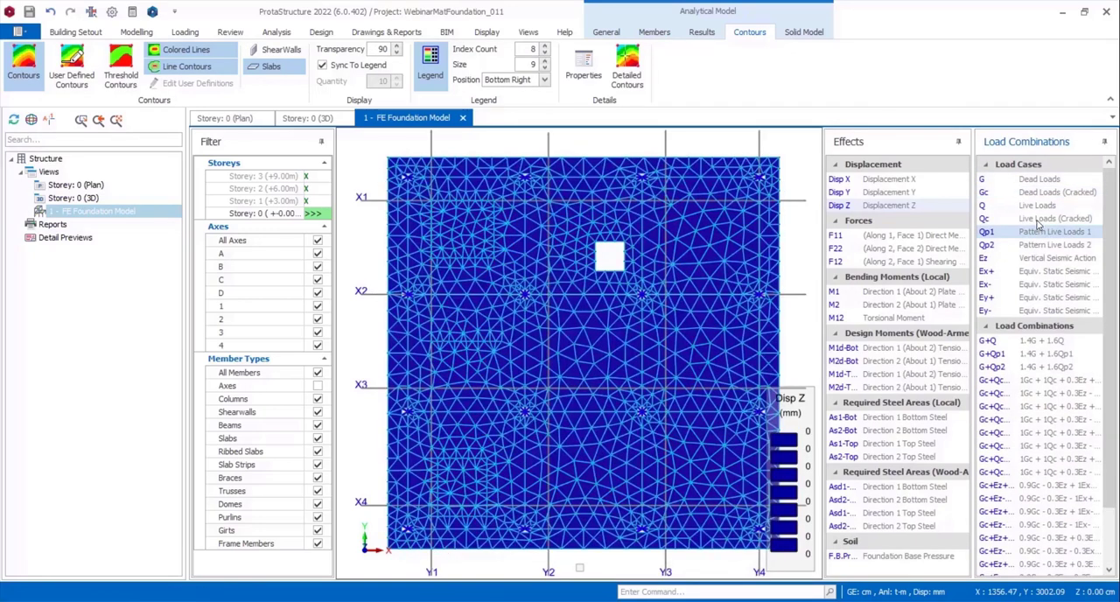
left_click(1040, 346)
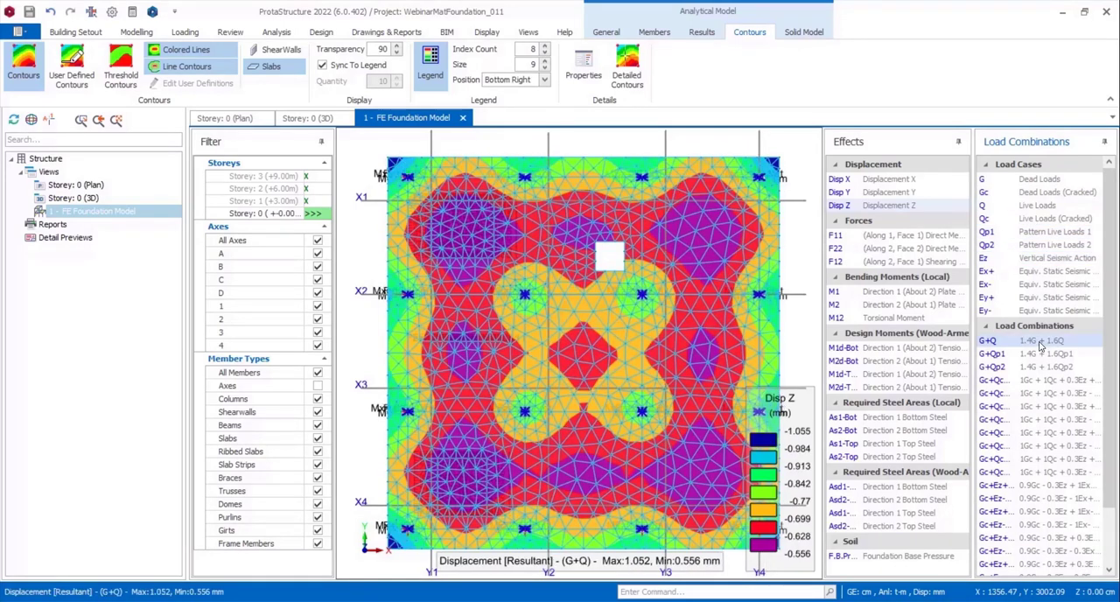
left_click(1037, 407)
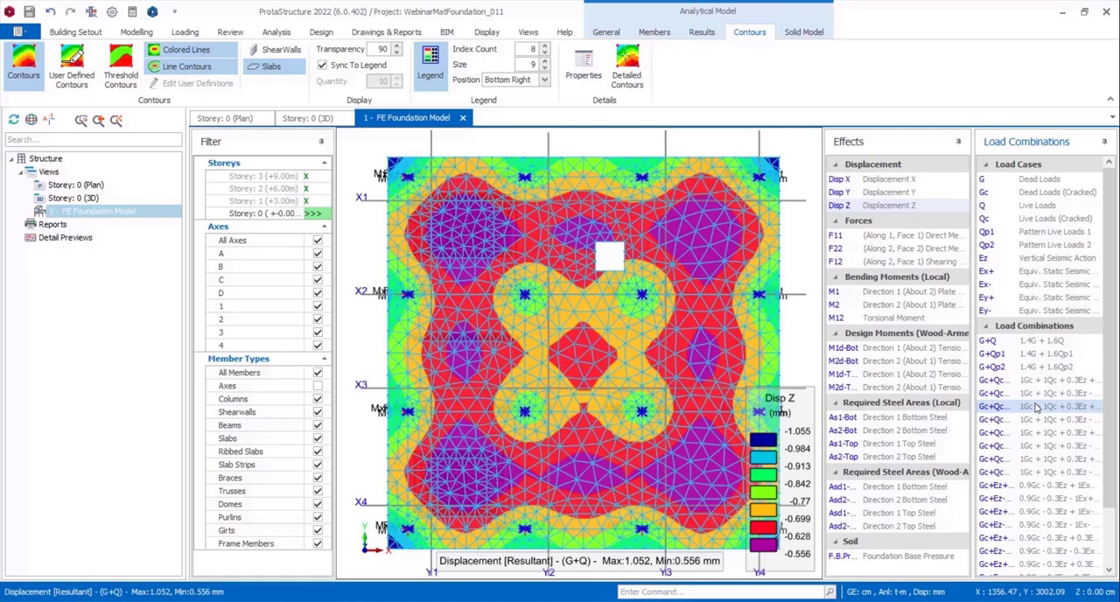
scroll(1042, 429, "down", 2)
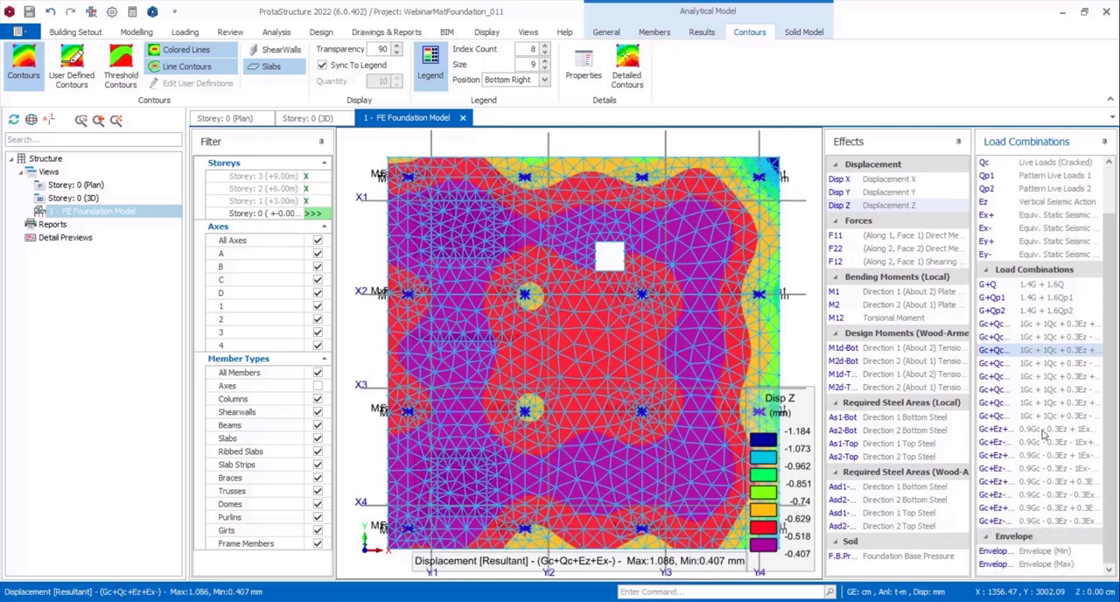
left_click(1037, 552)
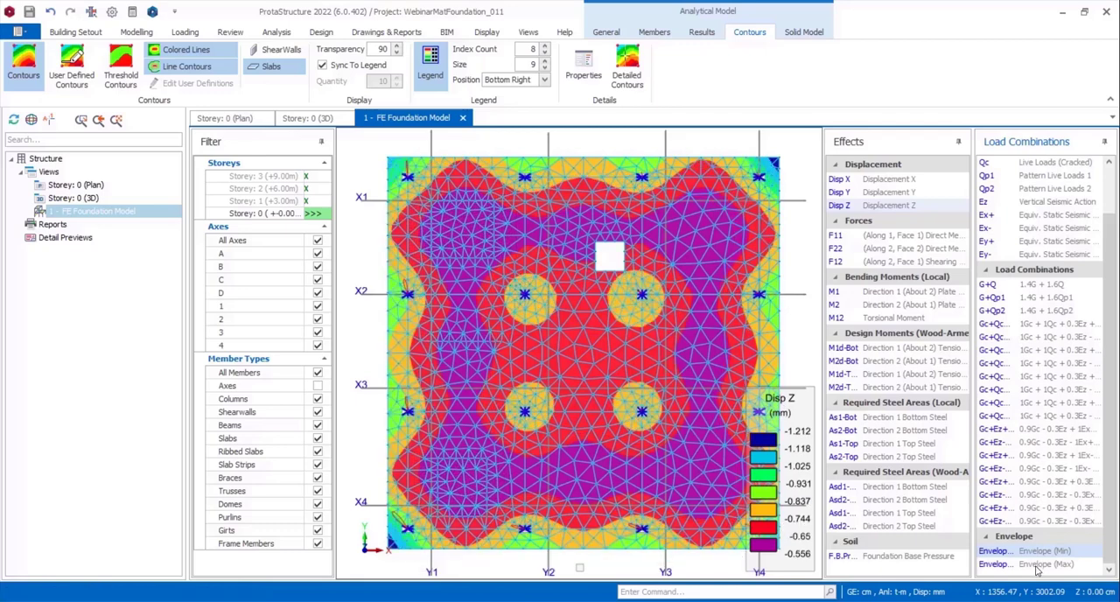
left_click(1037, 565)
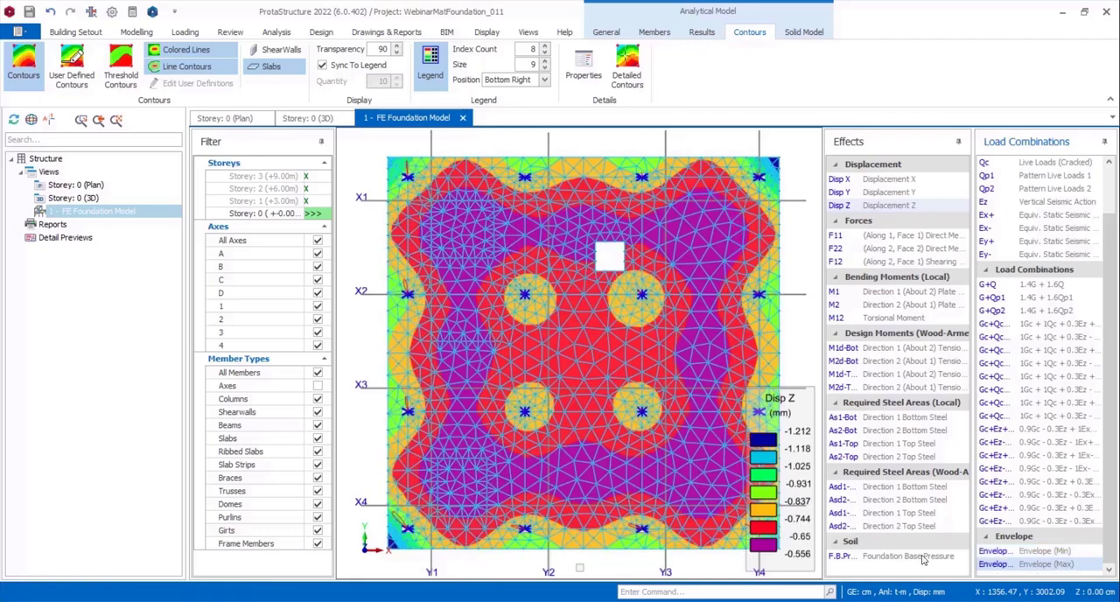
Examine the foundation base pressure and the As1-Bot required steel contours around the columns for Envelope (Max).
left_click(924, 558)
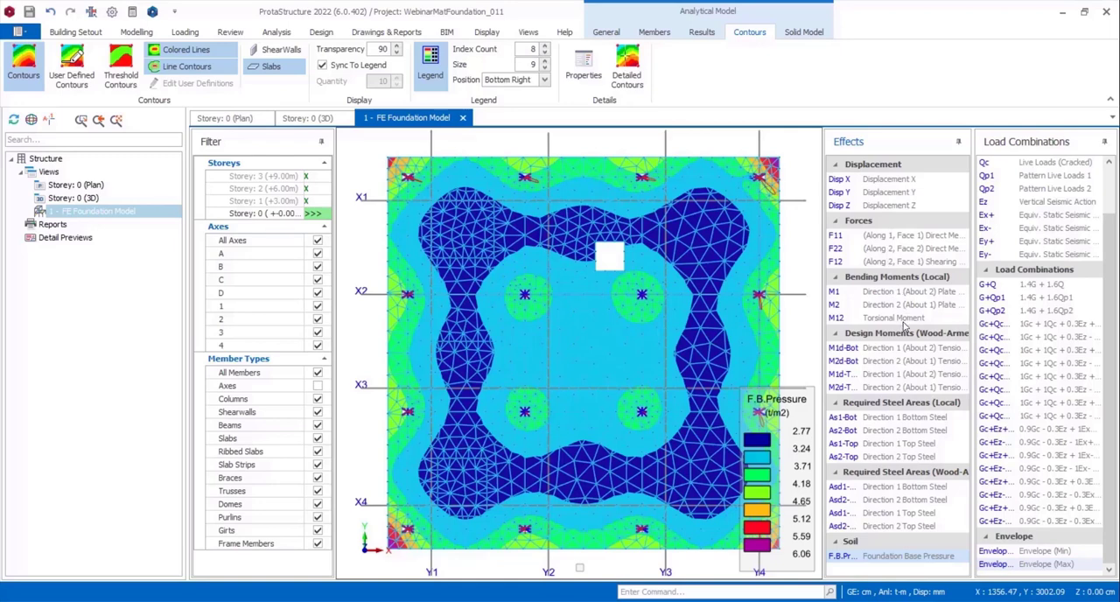
left_click(897, 418)
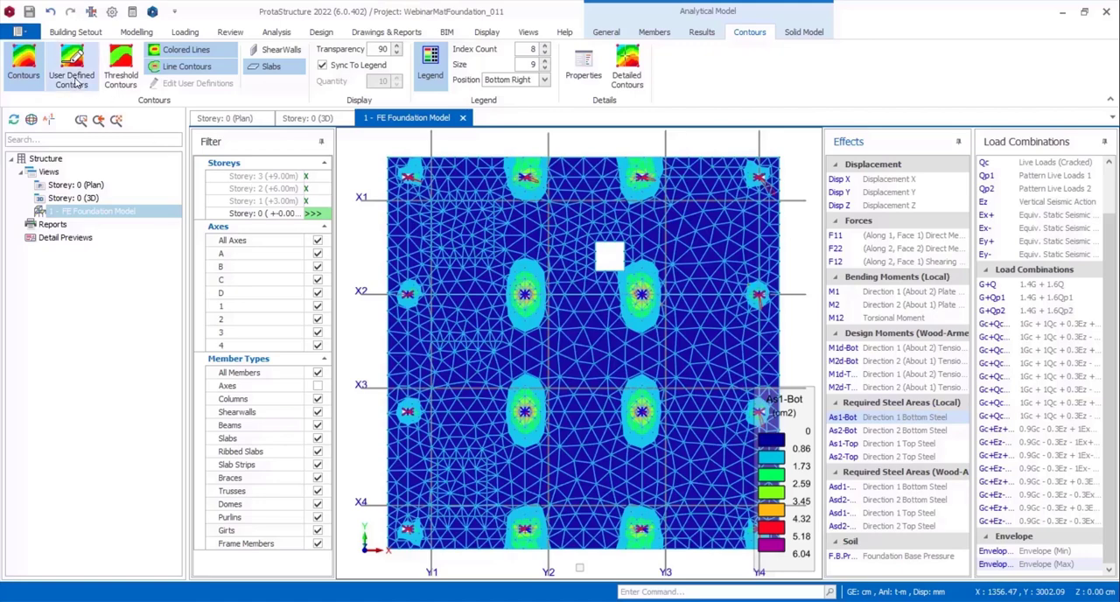
scroll(524, 294, "up", 3)
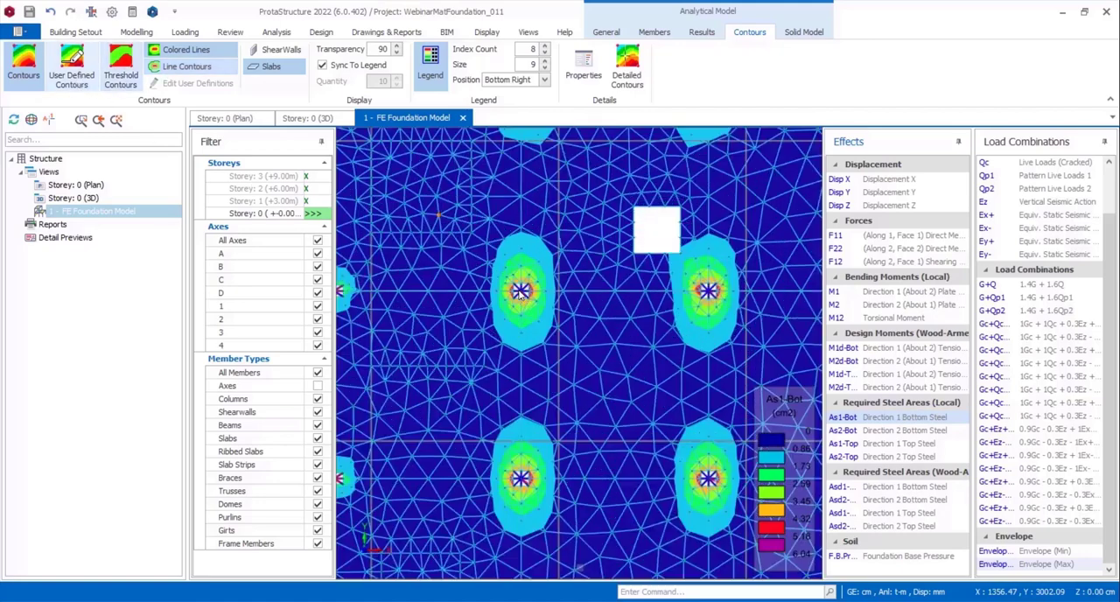
scroll(510, 258, "up", 3)
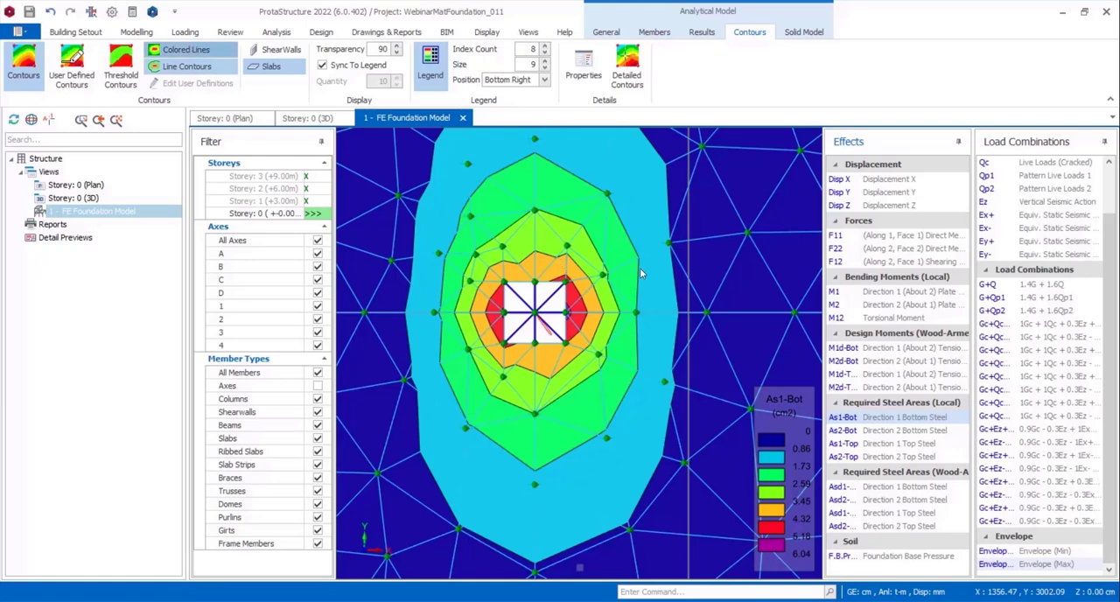
scroll(636, 283, "down", 5)
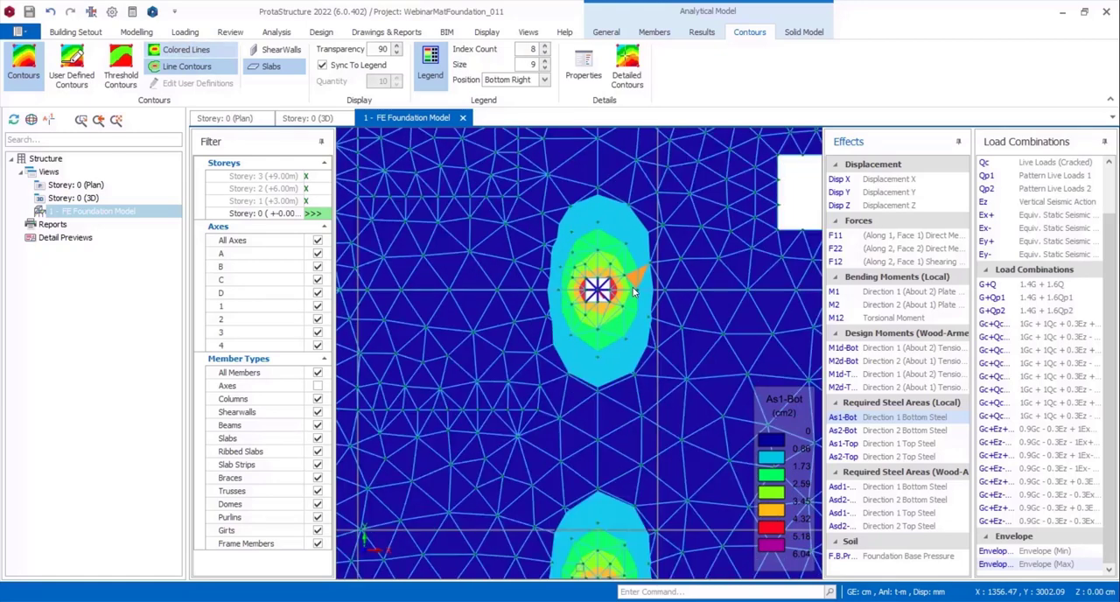
scroll(636, 291, "down", 4)
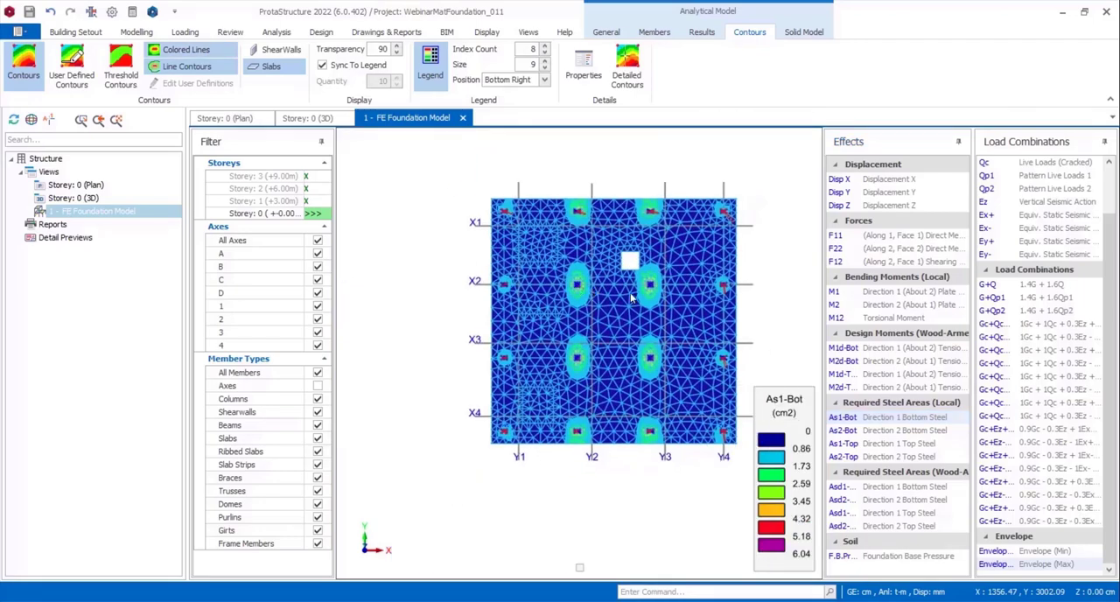
Switch to user-defined contours and examine the As1-Bot required steel areas around the central columns.
scroll(630, 298, "up", 5)
middle_click_drag(598, 305, 576, 308)
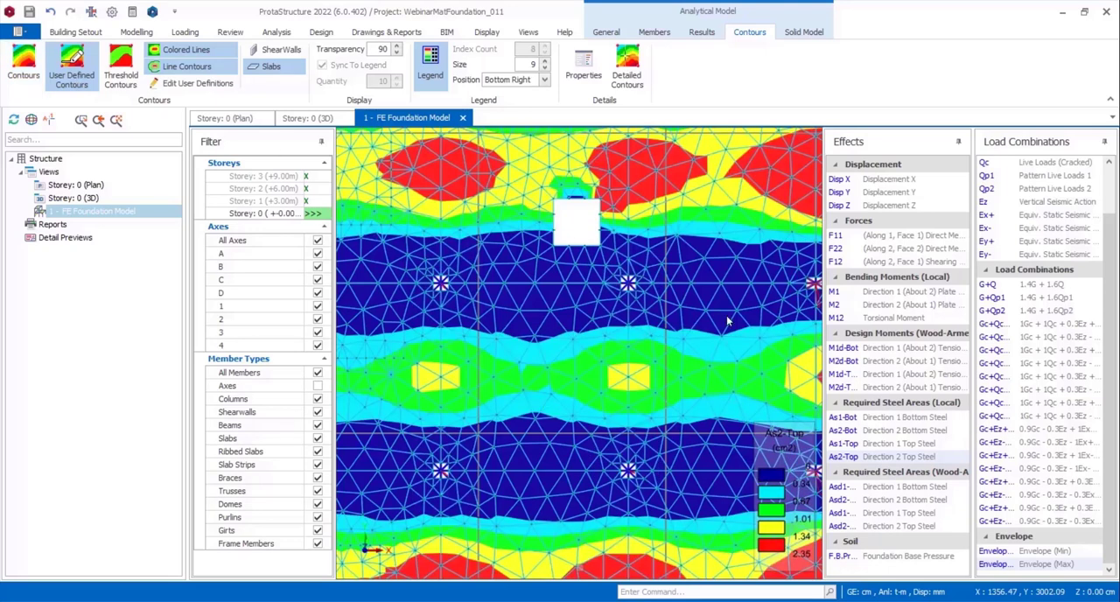
left_click(892, 420)
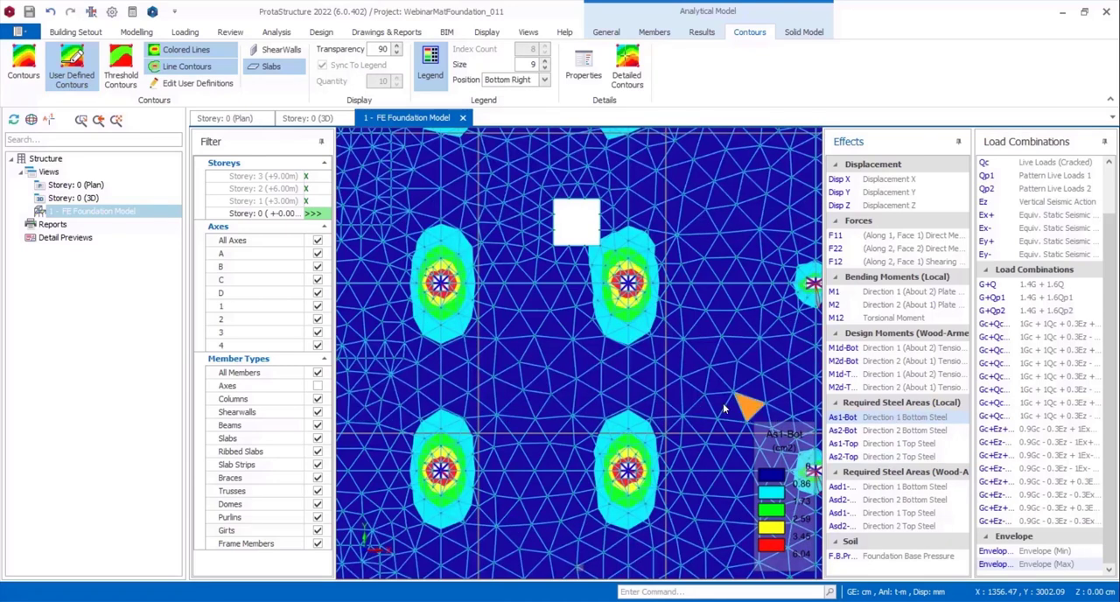
scroll(686, 350, "down", 3)
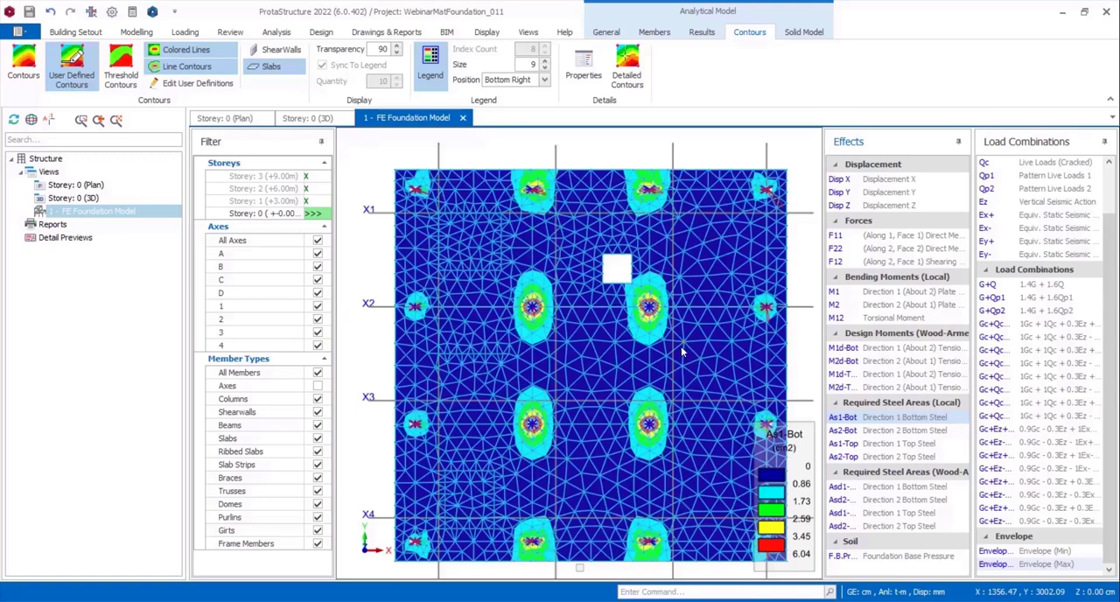
scroll(681, 350, "up", 3)
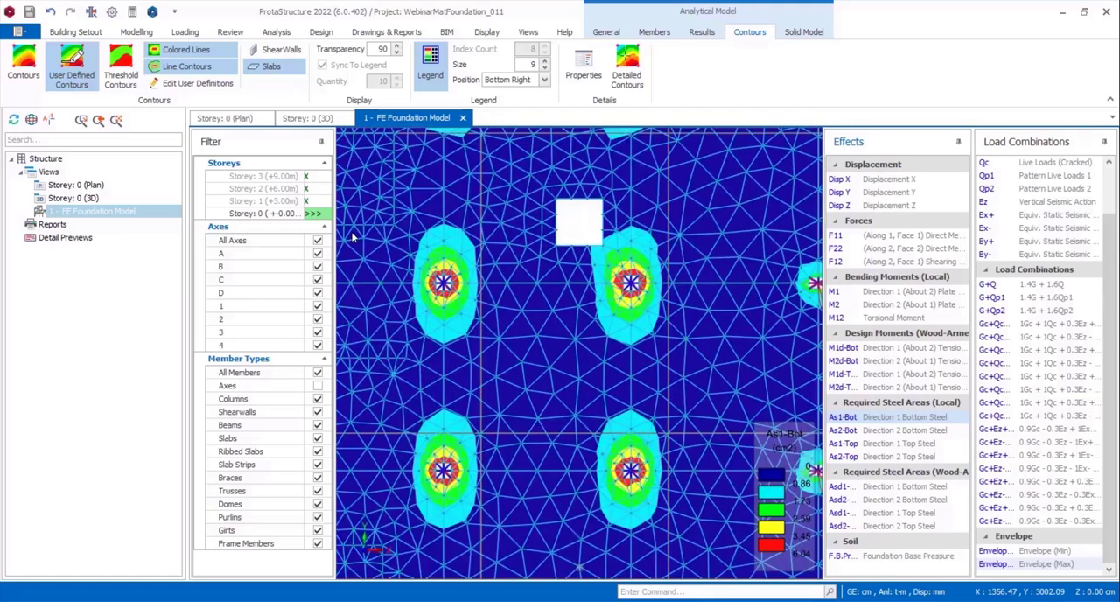
Set the As1-Bot user-defined contour count to 5 and define the first contour above Min as ø8 bars at 25 cm spacing.
left_click(199, 83)
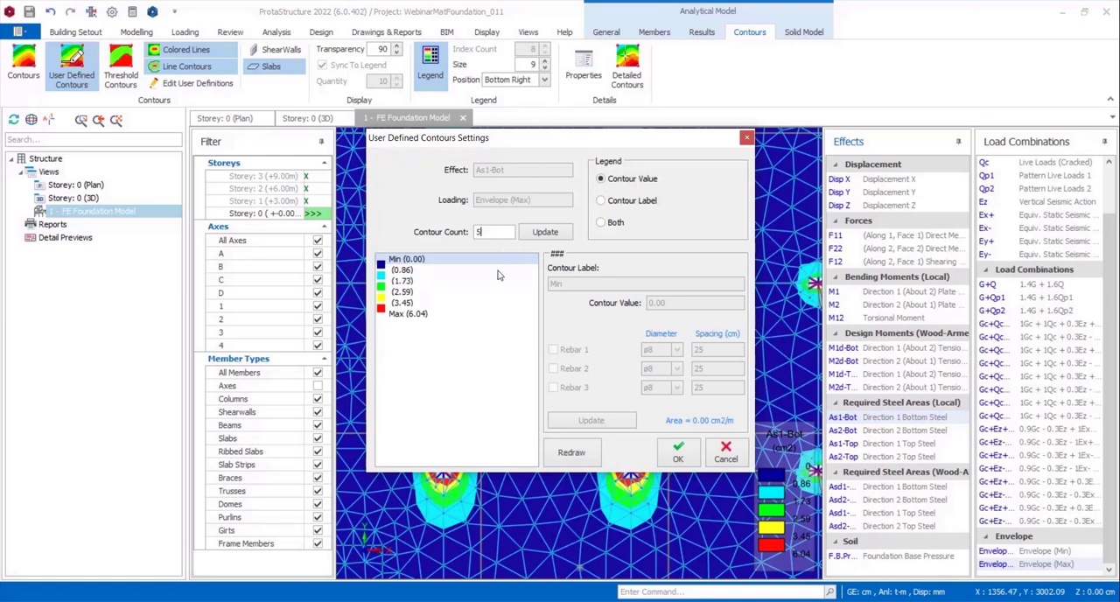
left_click(534, 235)
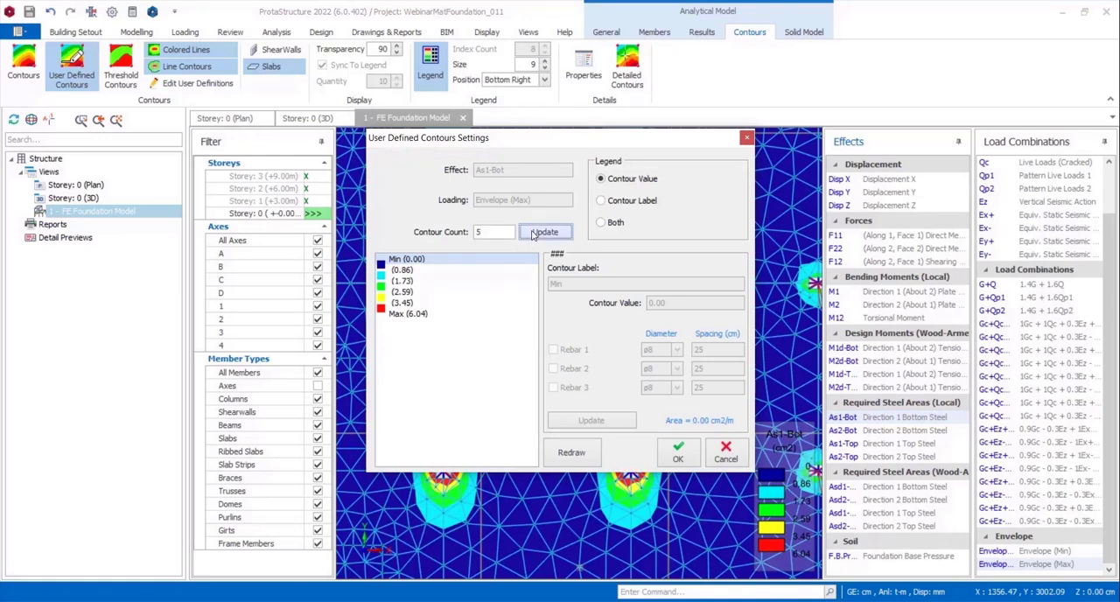
left_click(404, 270)
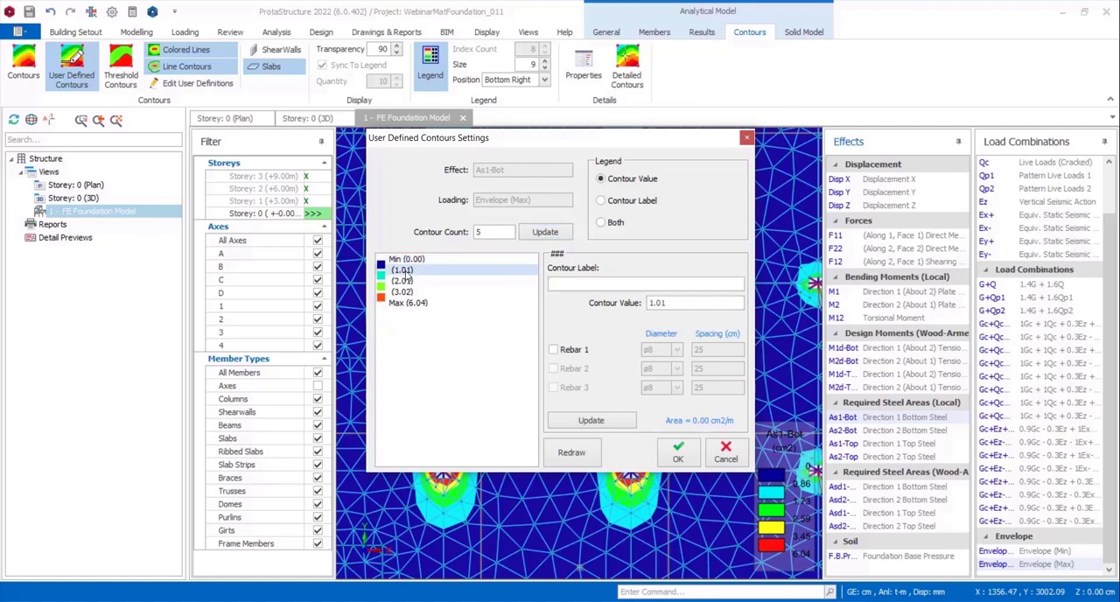
left_click(553, 350)
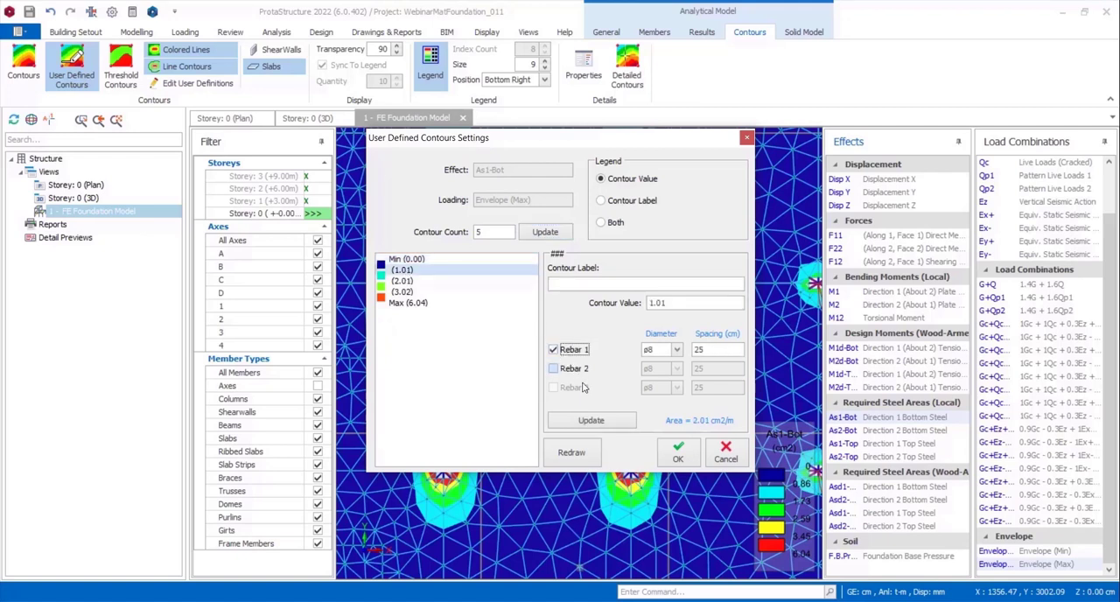
left_click(601, 422)
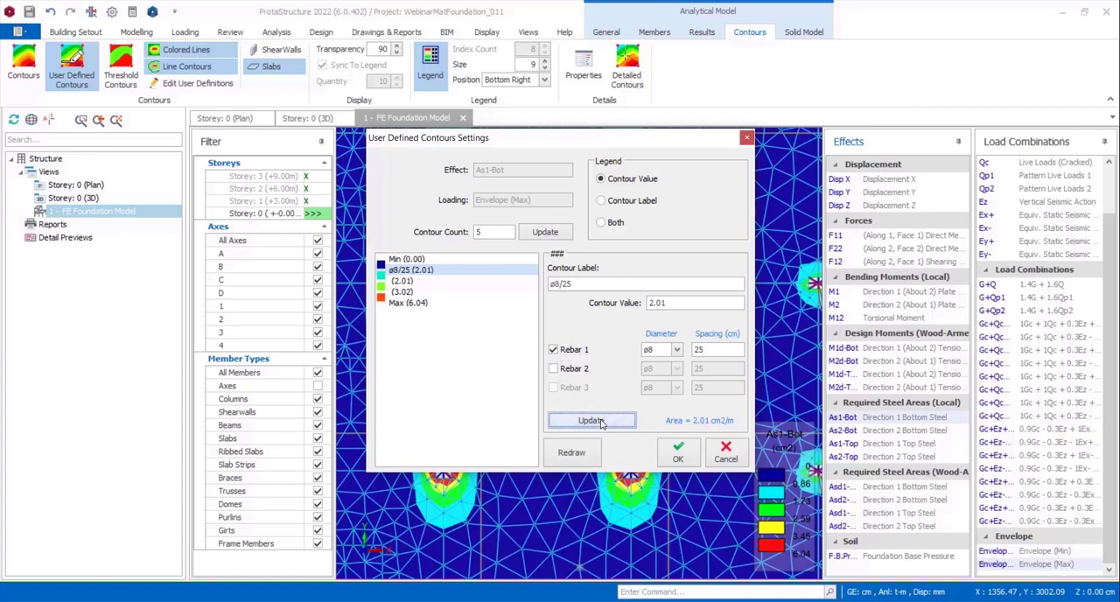
Define the second intermediate As1-Bot contour with two rebar layers, ø8 and ø10, both at 25 cm spacing.
left_click(402, 281)
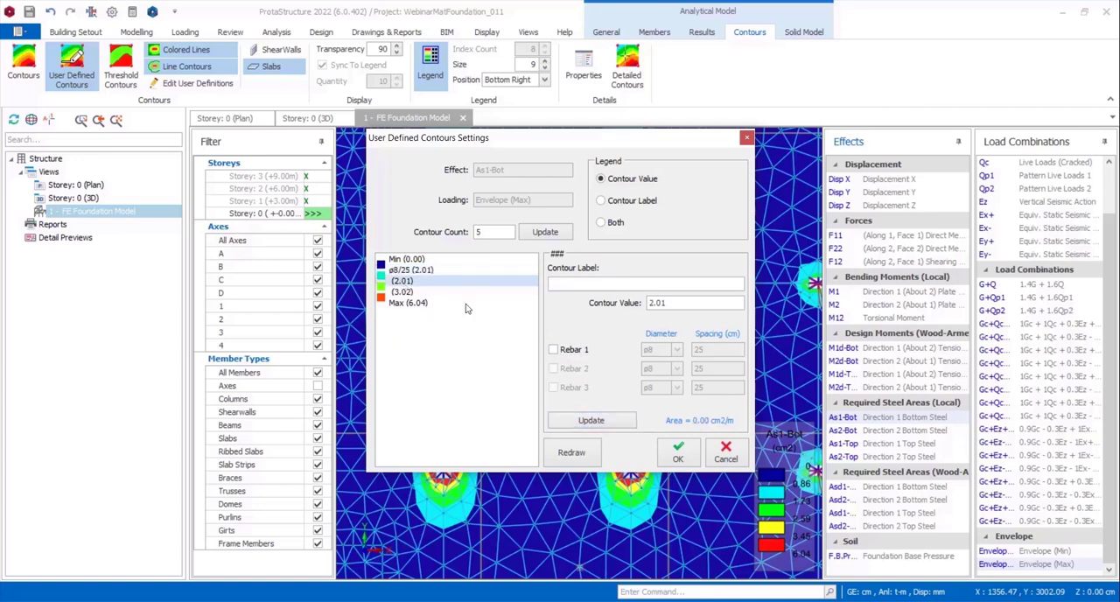
left_click(554, 350)
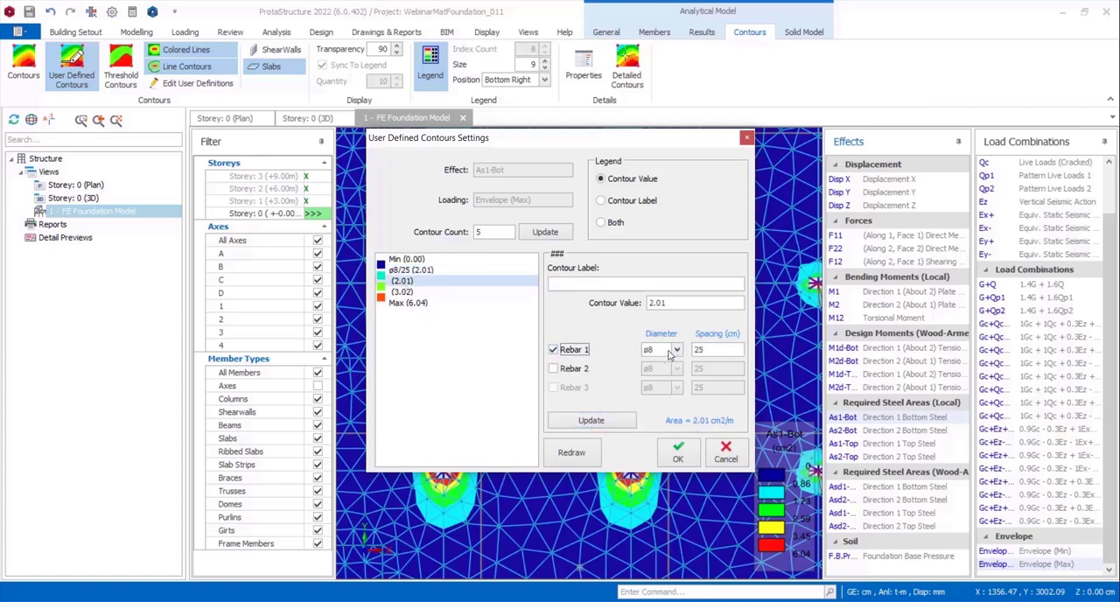
left_click(553, 369)
left_click(676, 368)
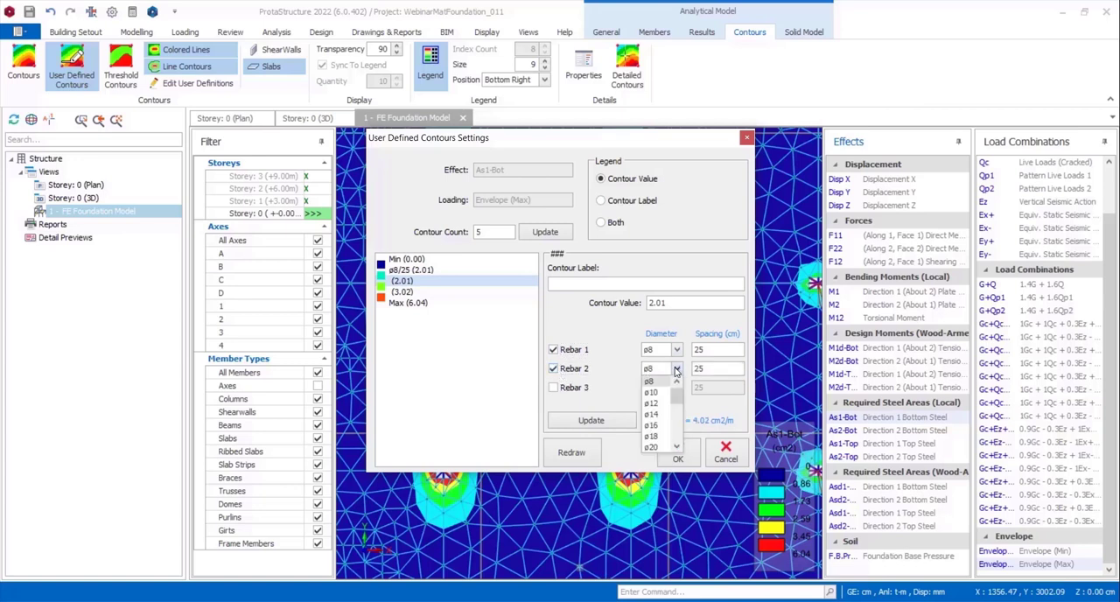
left_click(658, 391)
left_click(588, 421)
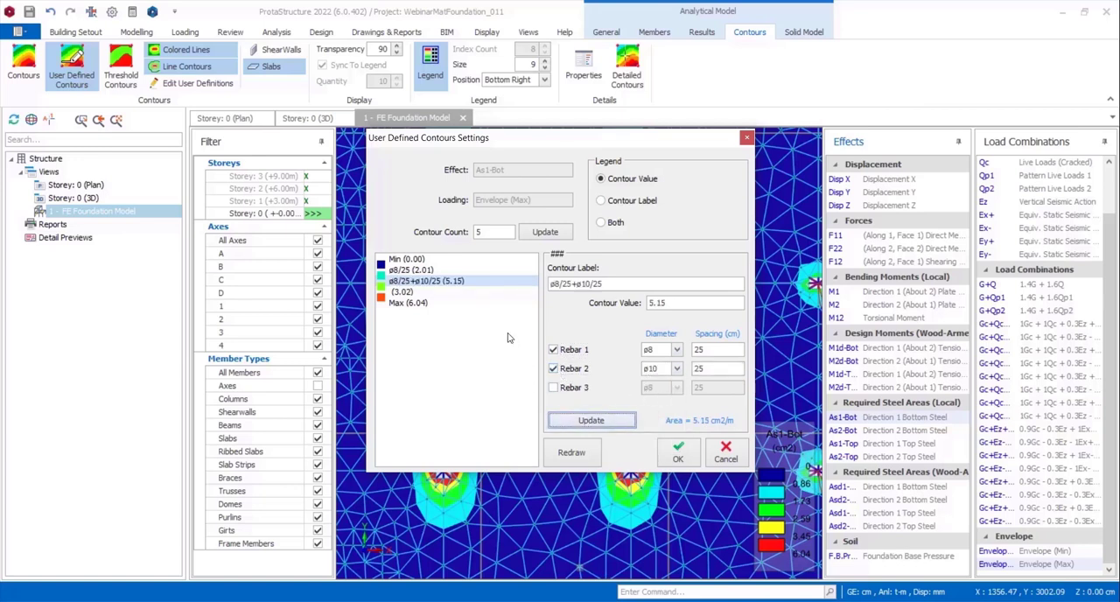
Change Rebar 2 of the second intermediate As1-Bot contour to ø8 and update the contour's label and value.
left_click(677, 368)
left_click(657, 387)
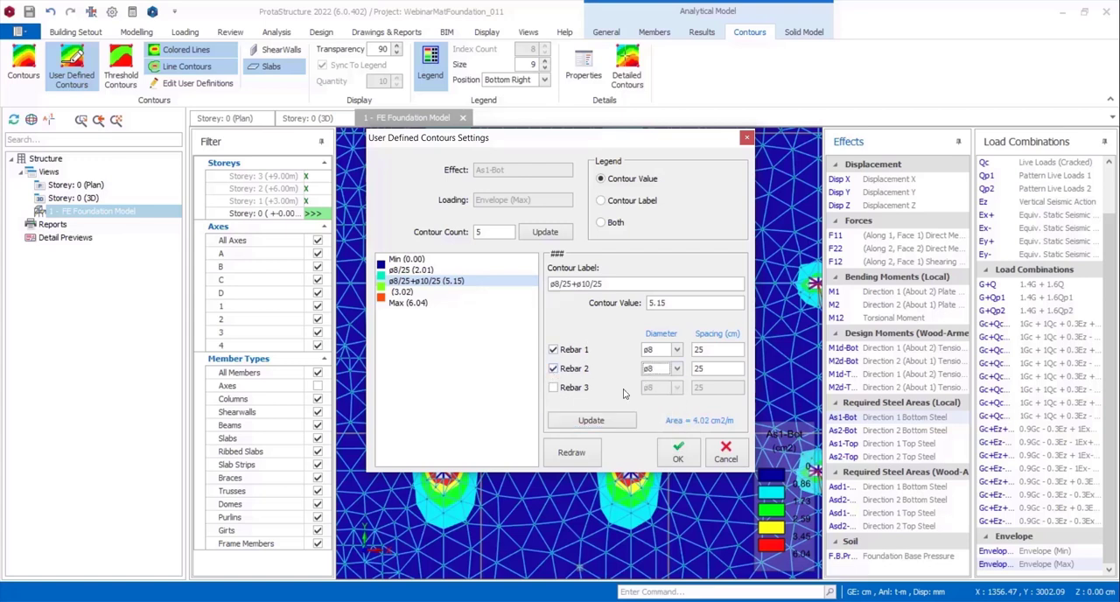
left_click(591, 421)
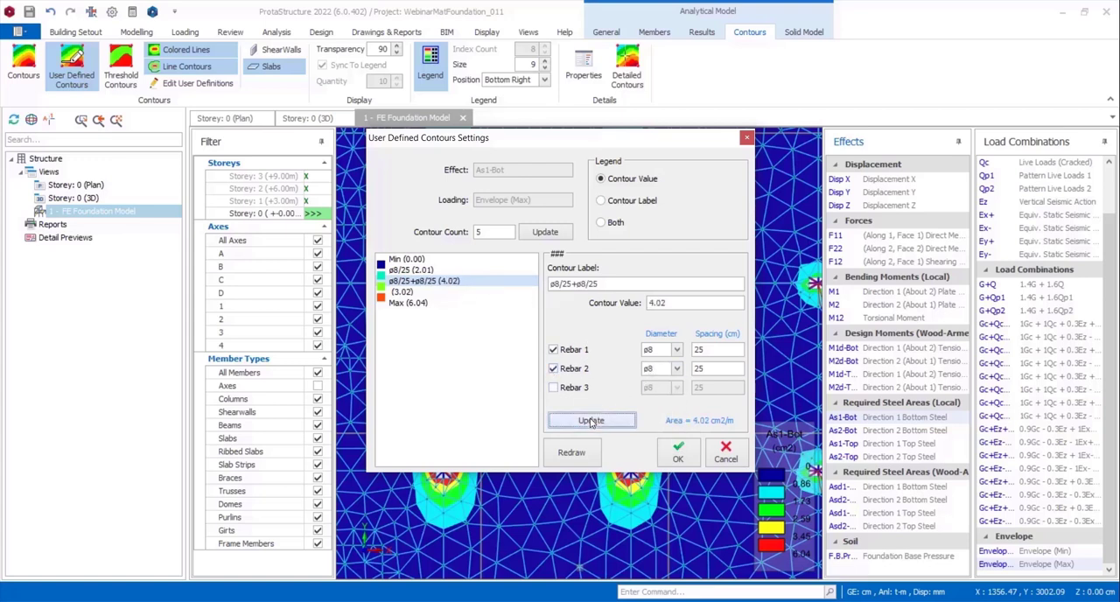
Define the third intermediate As1-Bot contour as ø8/25+ø10/25 and apply the user-defined contour settings.
left_click(402, 291)
left_click(554, 349)
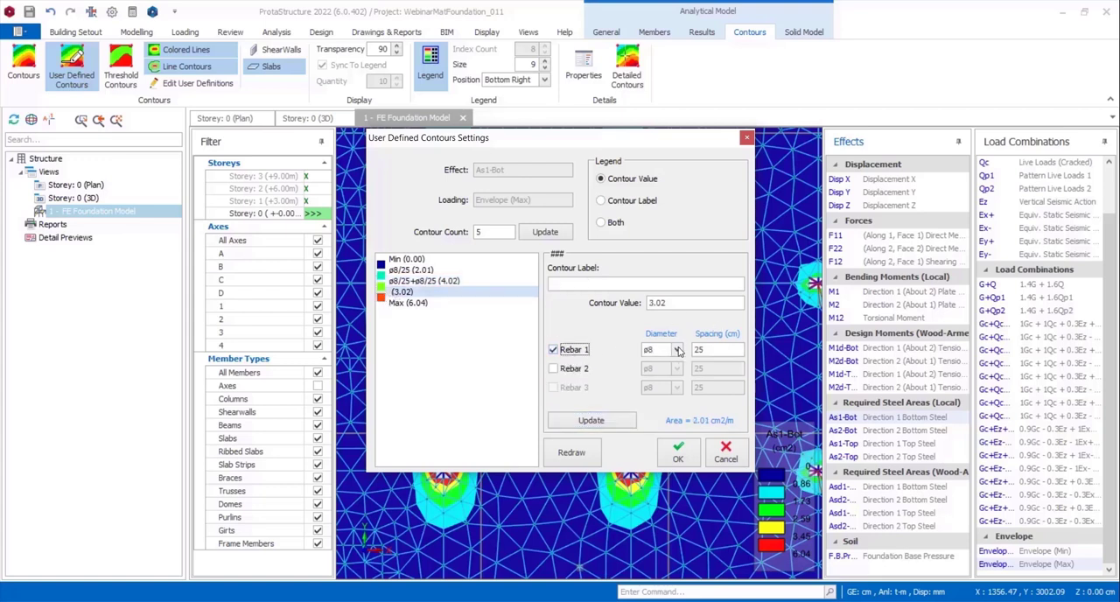
left_click(677, 350)
left_click(658, 368)
left_click(553, 369)
left_click(677, 369)
left_click(656, 395)
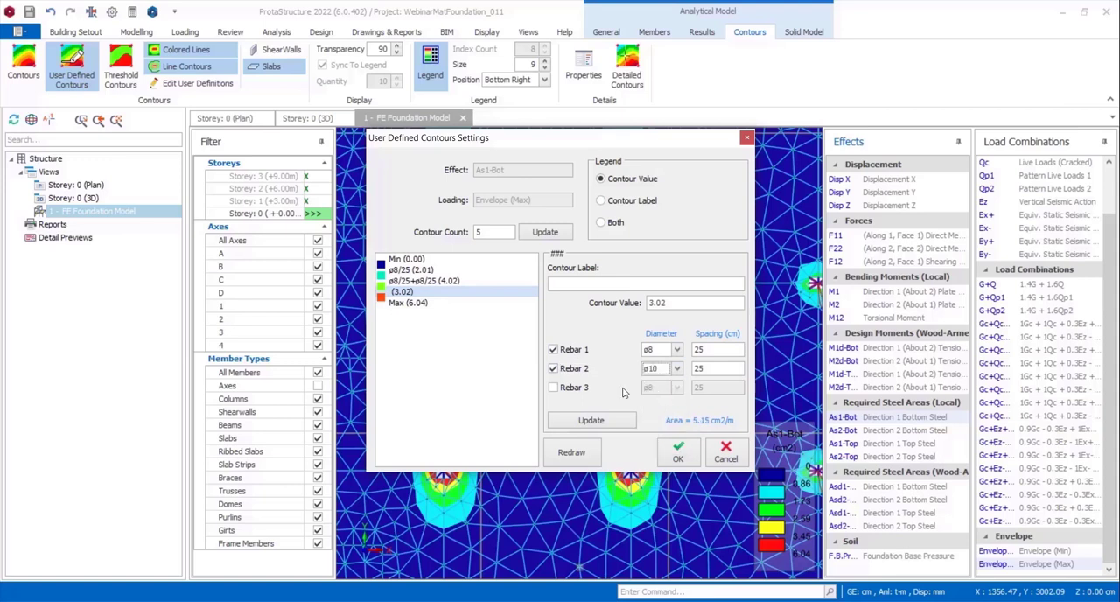
left_click(589, 421)
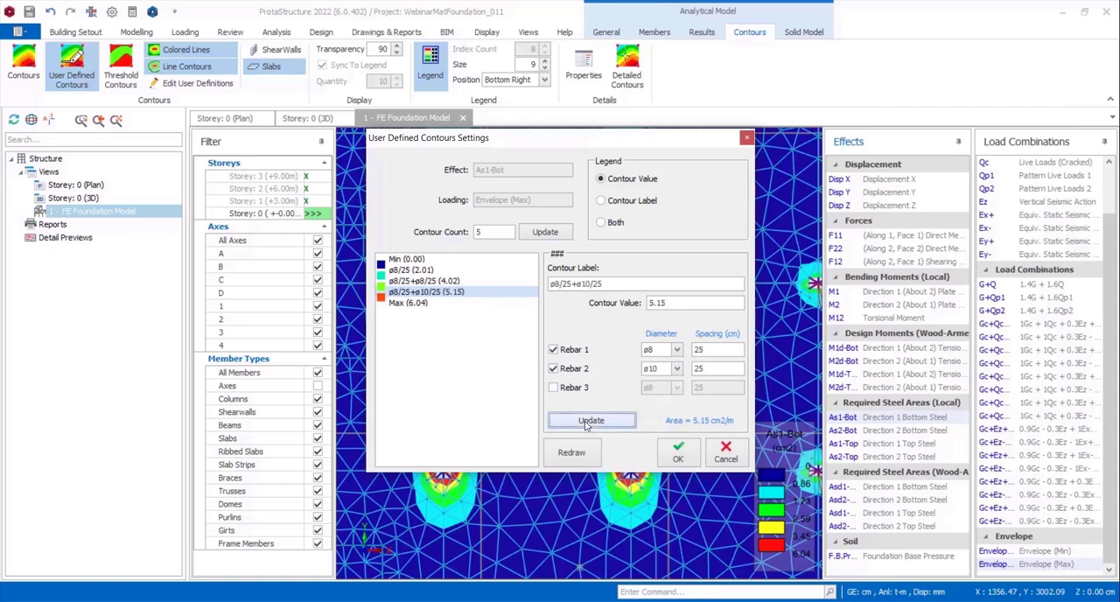
left_click(679, 451)
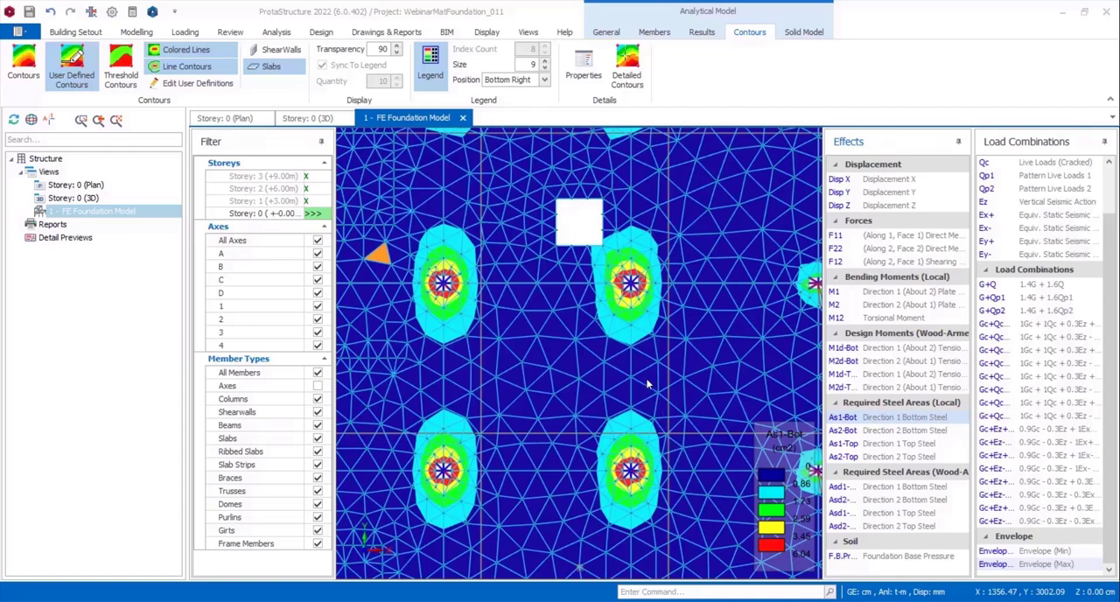
Examine the redrawn As1-Bot contours across the mat and close up around the central column near the opening.
left_click(619, 327)
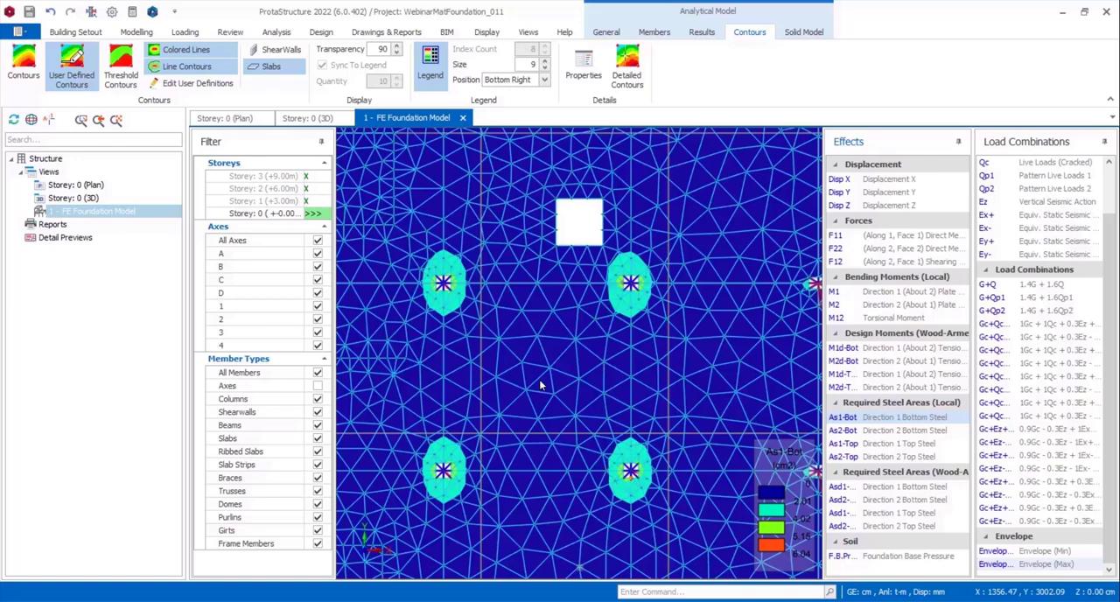
scroll(606, 357, "down", 2)
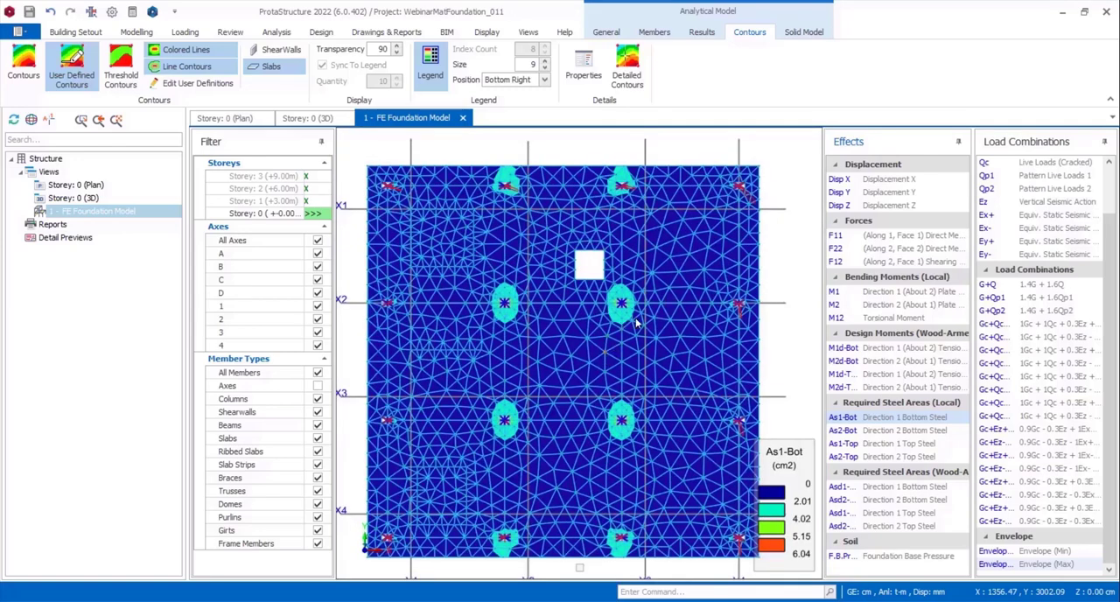
scroll(627, 304, "up", 4)
scroll(617, 278, "up", 3)
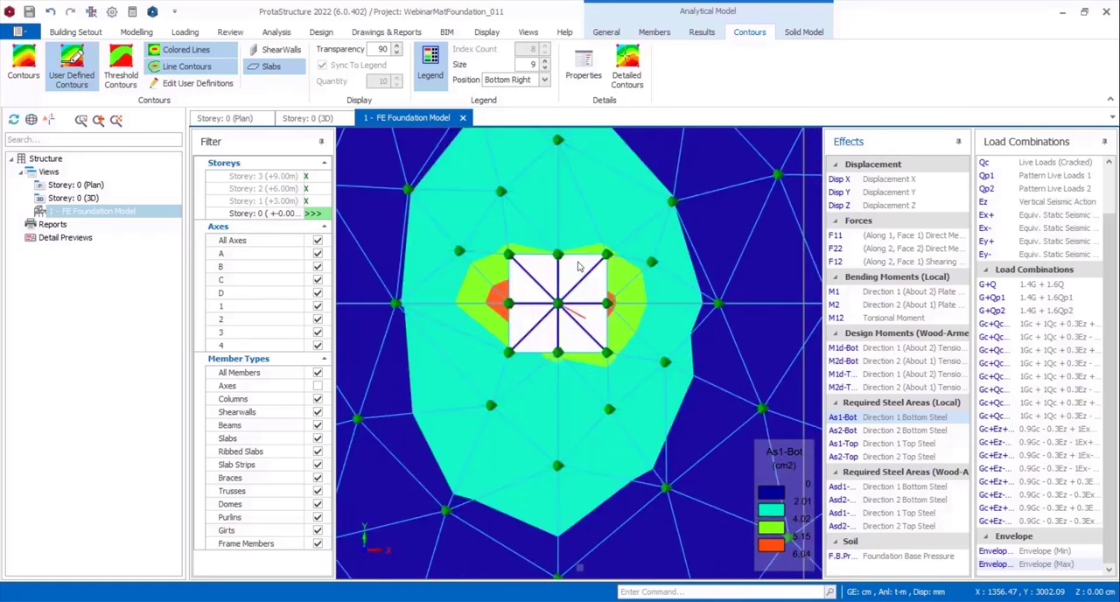
scroll(645, 267, "down", 3)
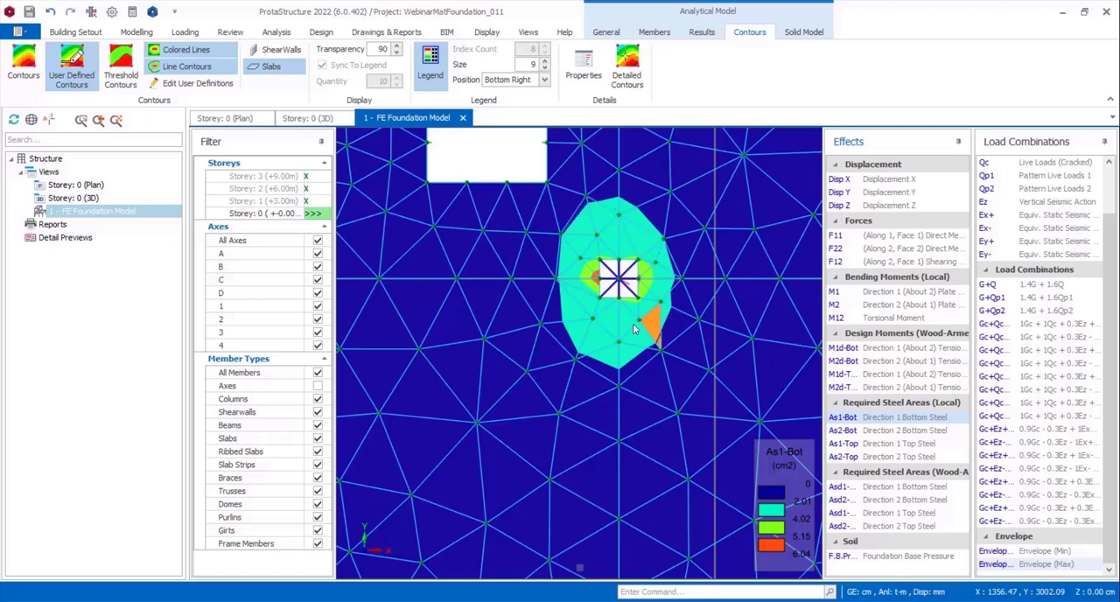
scroll(616, 327, "up", 3)
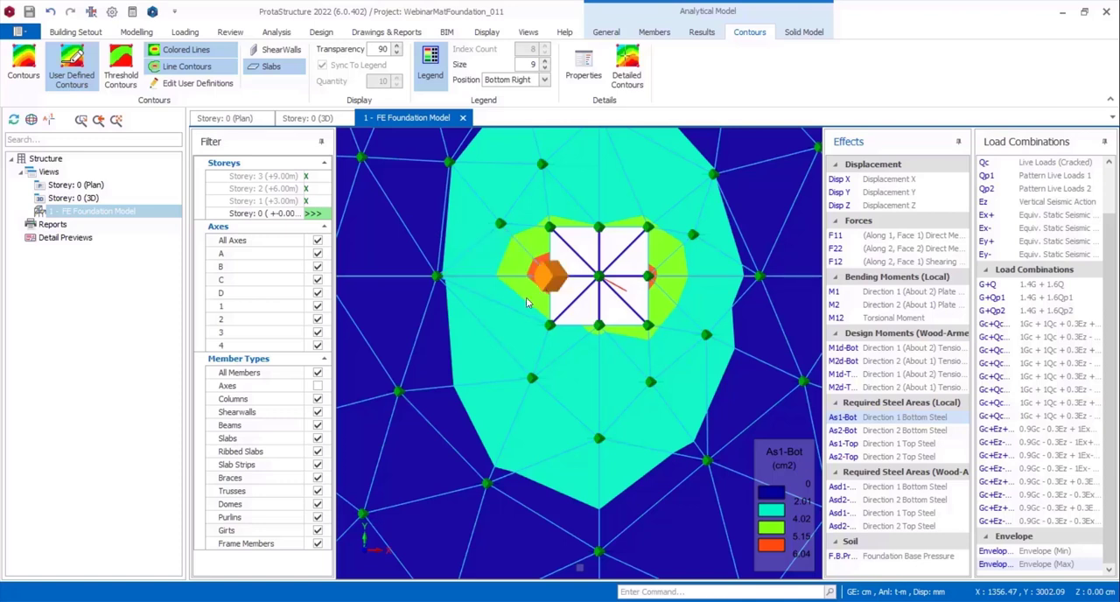
scroll(528, 307, "down", 2)
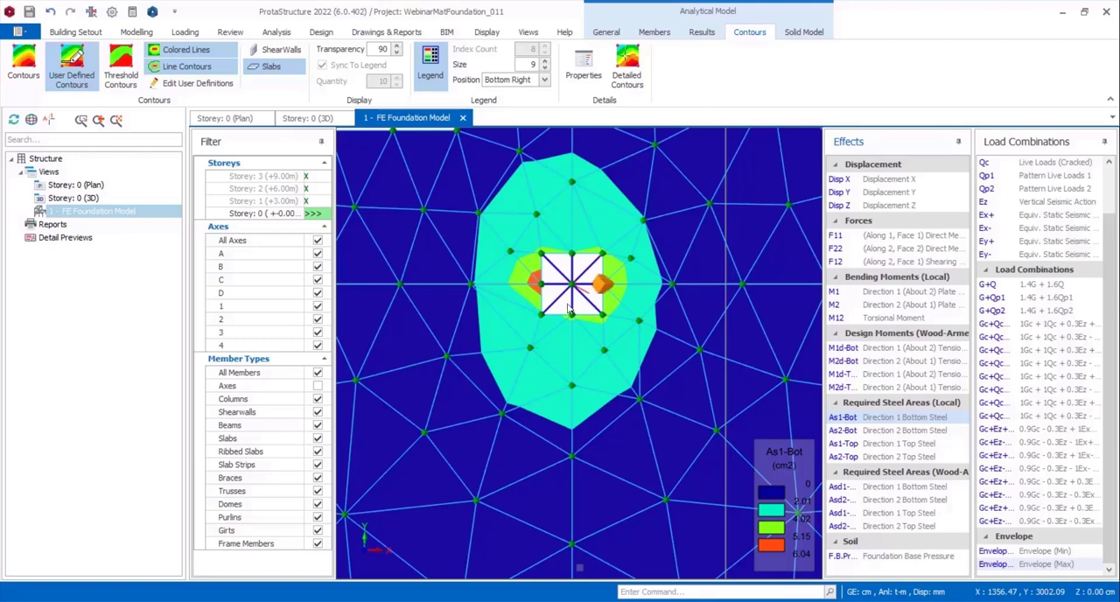
scroll(569, 302, "down", 2)
scroll(567, 306, "down", 2)
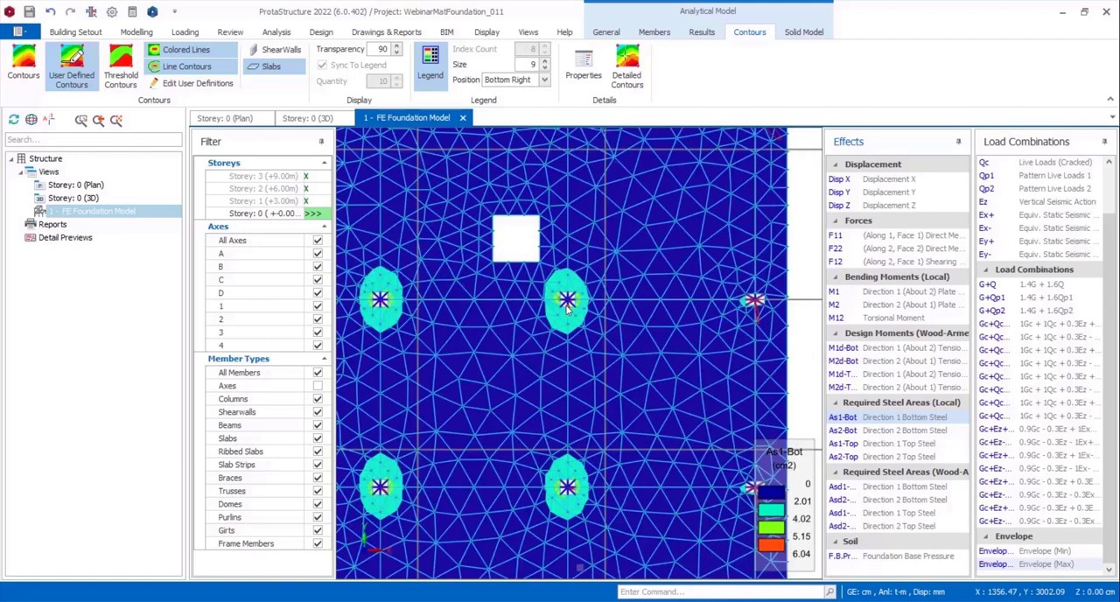
Display the As2-Bot required steel contours and set their user-defined contour count to 5.
left_click(915, 431)
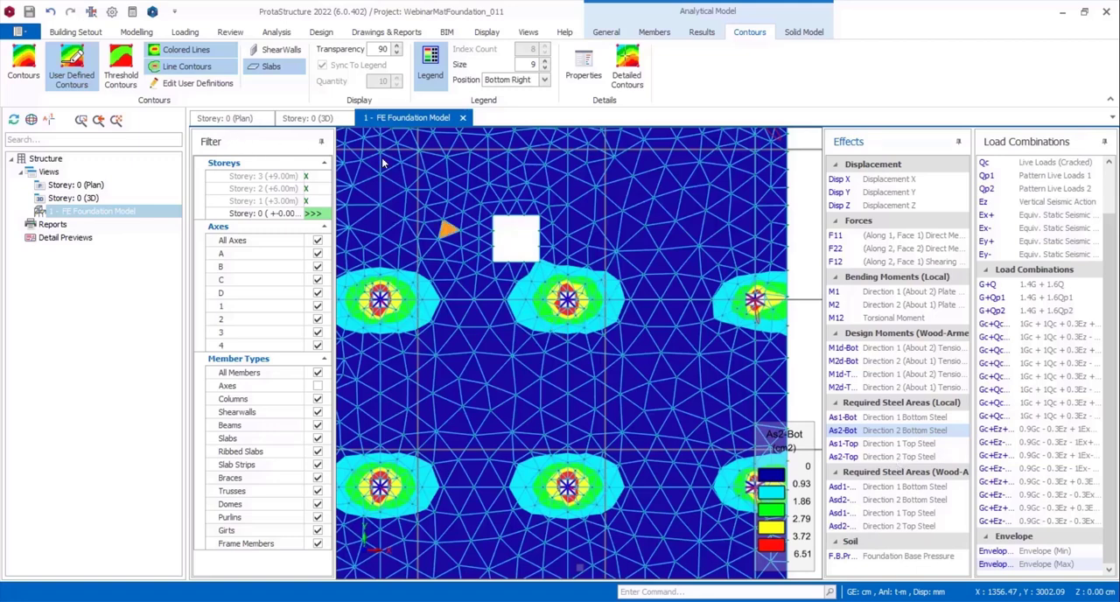
left_click(194, 83)
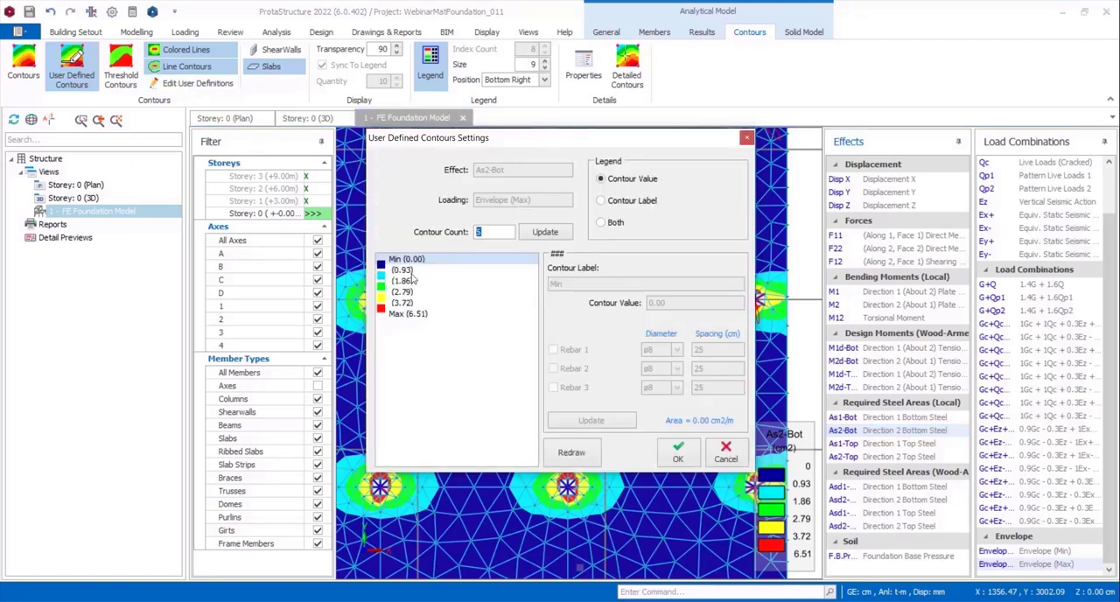
type("5")
left_click(529, 239)
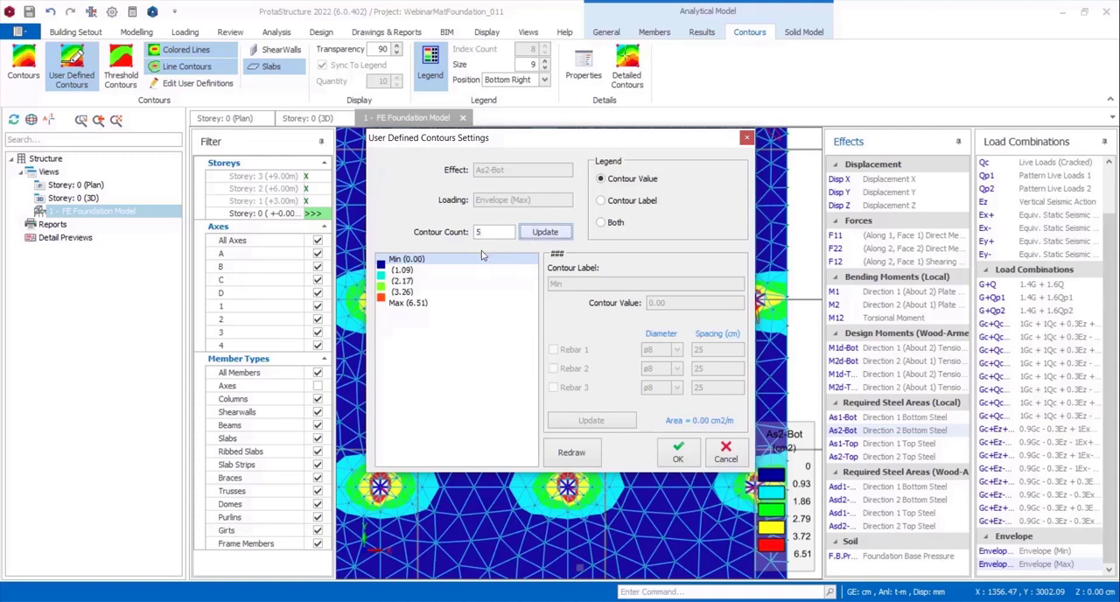
Define the first As2-Bot contour above Min as ø8 bars at 25 cm spacing.
left_click(399, 272)
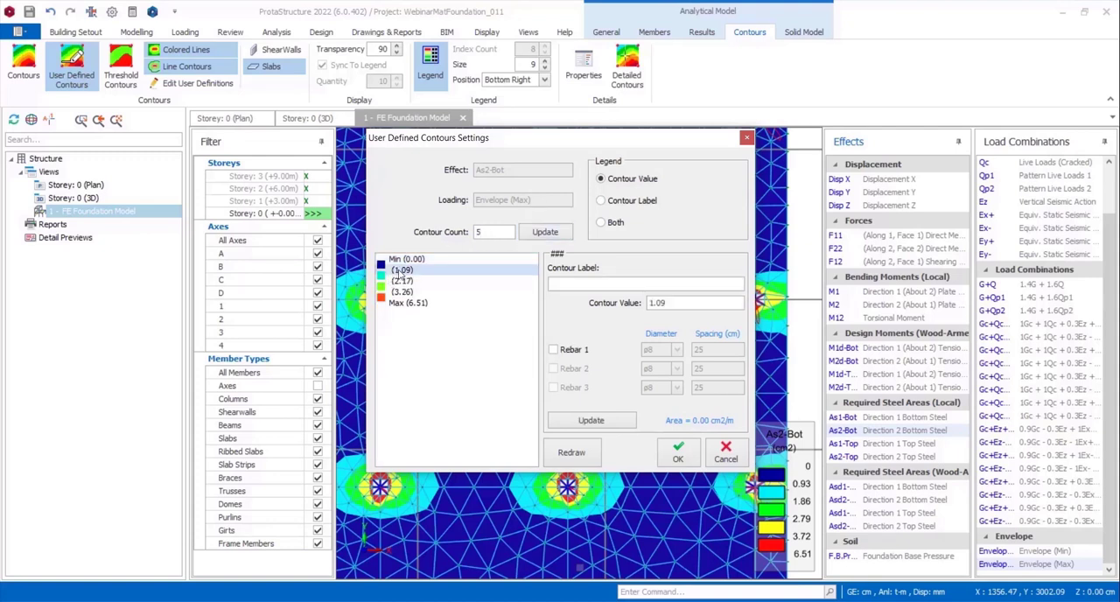
left_click(553, 349)
left_click(676, 349)
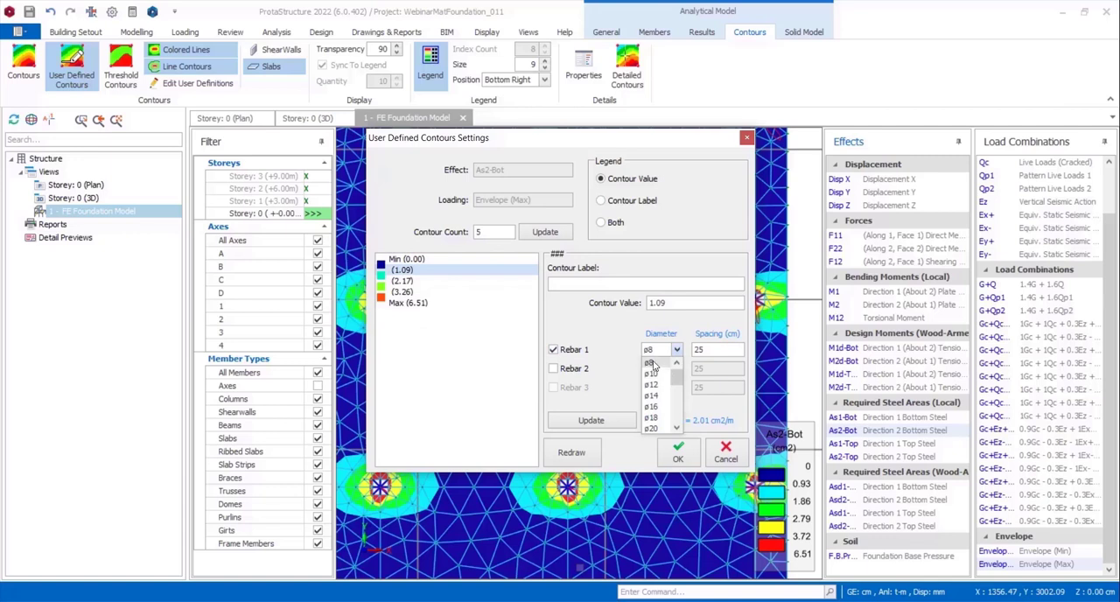
left_click(651, 363)
left_click(599, 423)
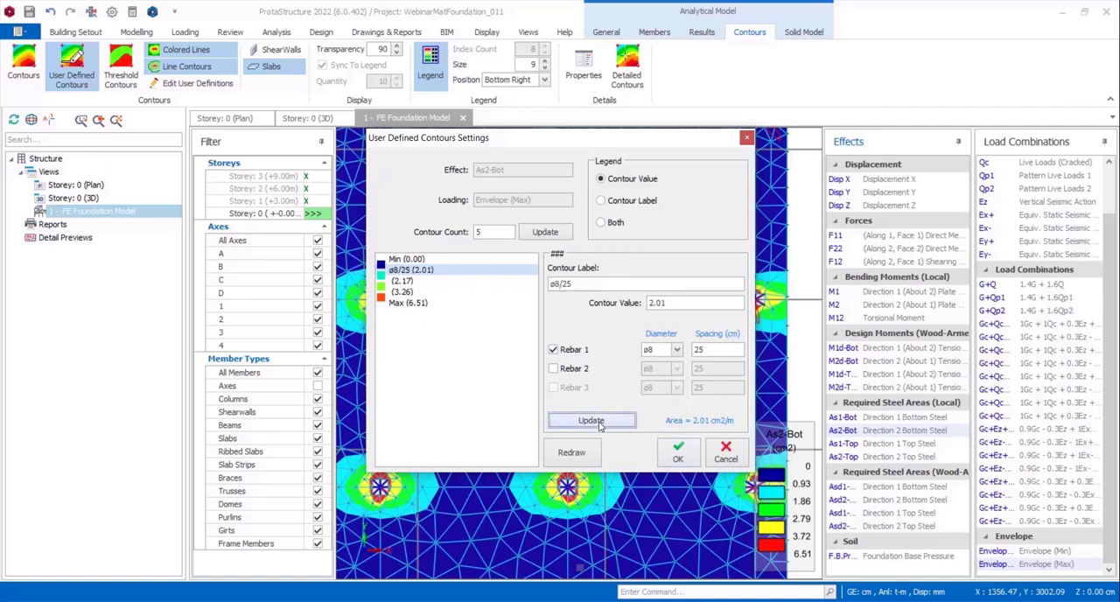
Define the second intermediate As2-Bot contour with Rebar 1 as ø8 and Rebar 2 as ø10, both at 25 cm spacing.
left_click(404, 281)
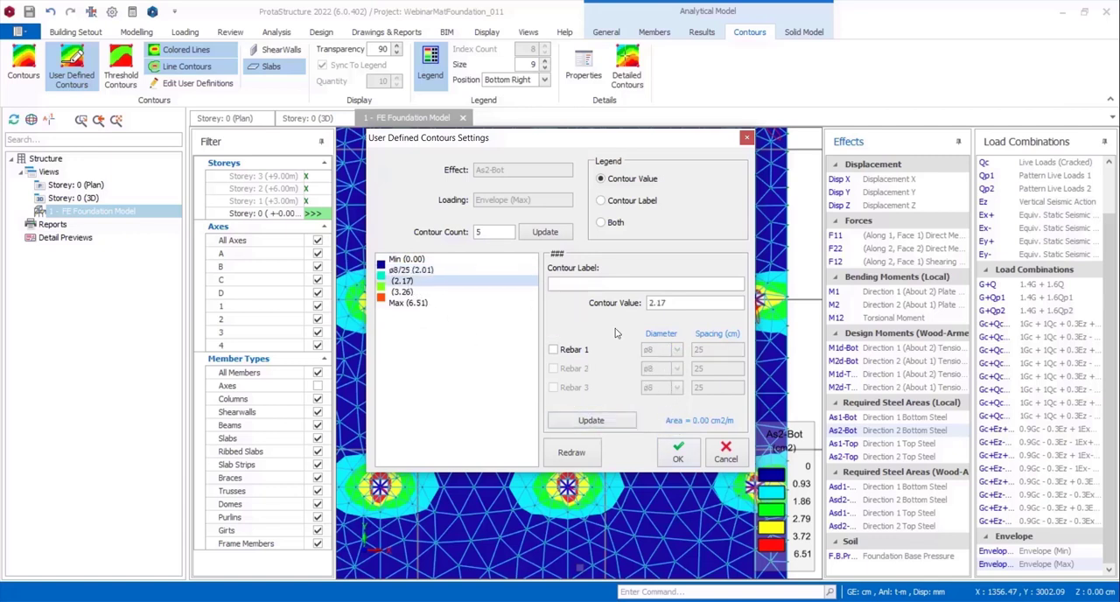
left_click(568, 351)
left_click(563, 370)
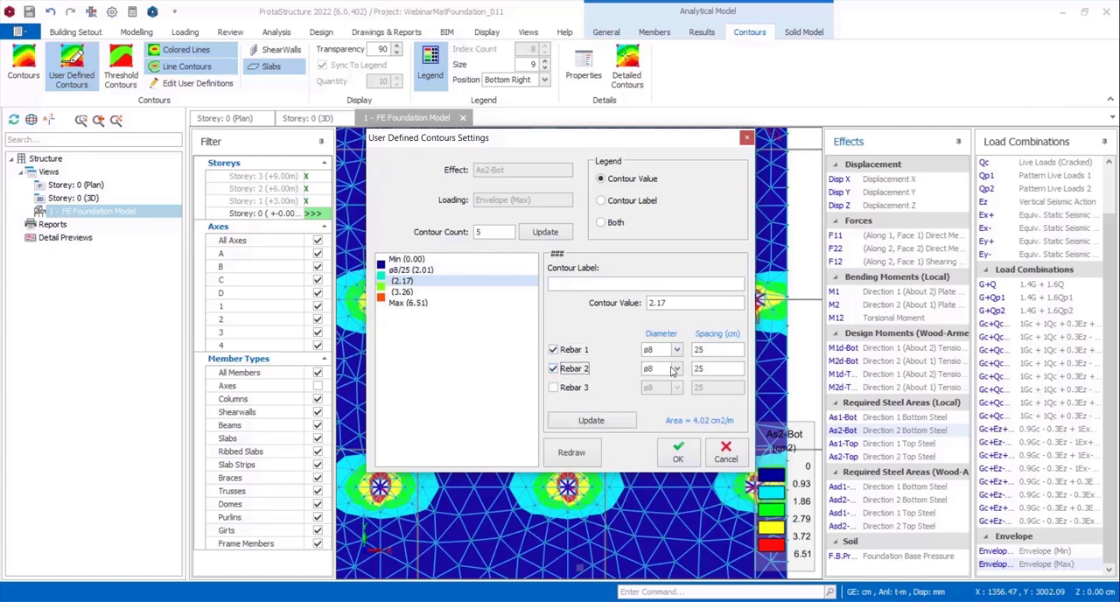
left_click(676, 369)
left_click(654, 391)
left_click(591, 421)
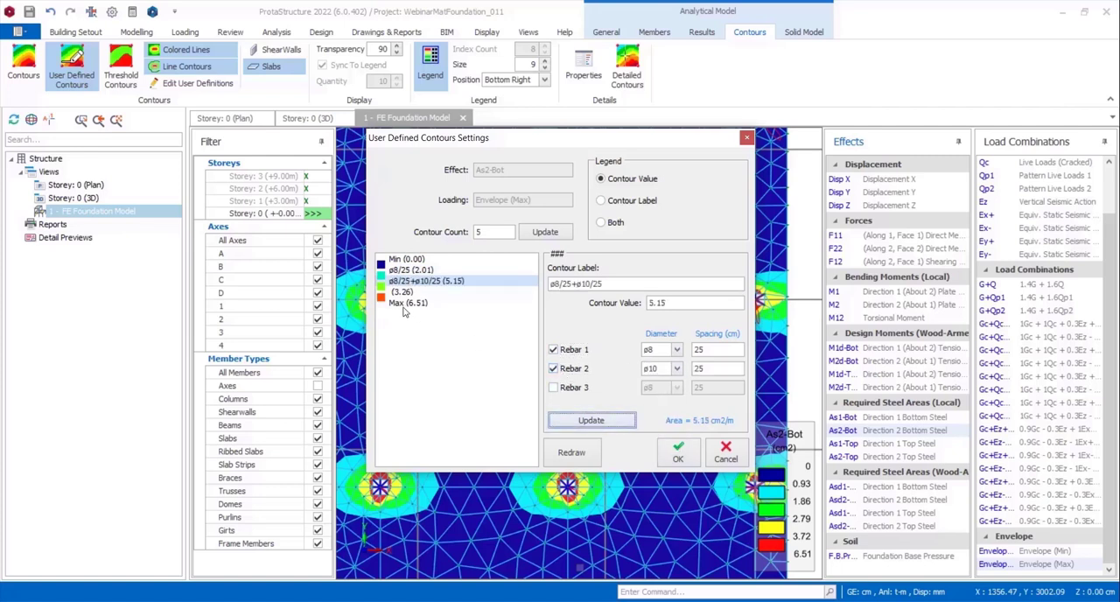
Define the third intermediate As2-Bot contour with two layers of ø10 bars, each at 25 cm spacing.
left_click(402, 292)
left_click(553, 349)
left_click(658, 351)
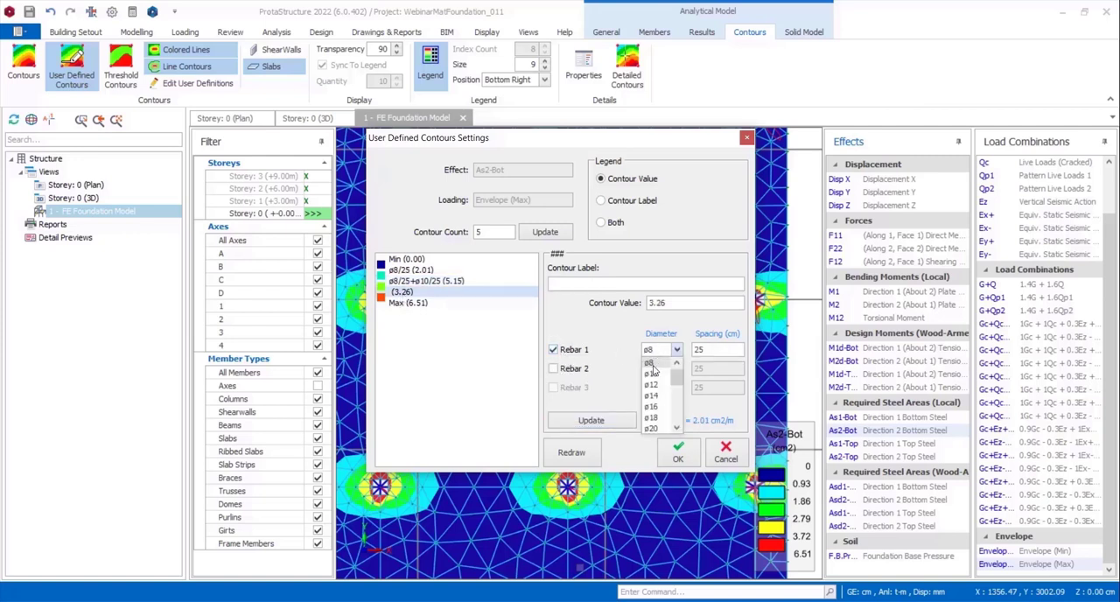
left_click(655, 378)
left_click(592, 421)
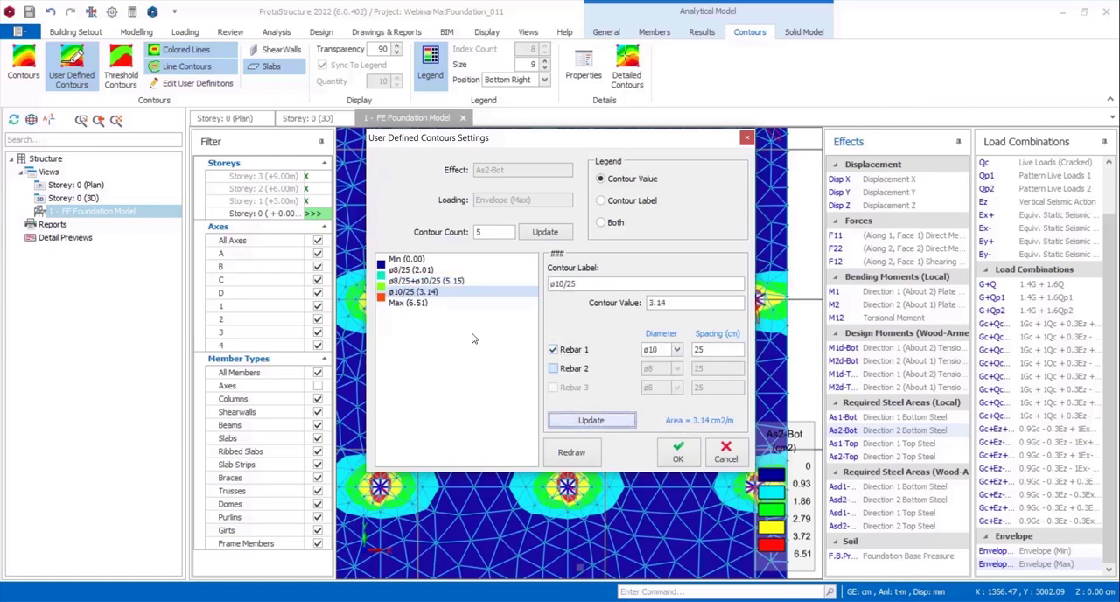
left_click(554, 369)
left_click(663, 369)
left_click(655, 398)
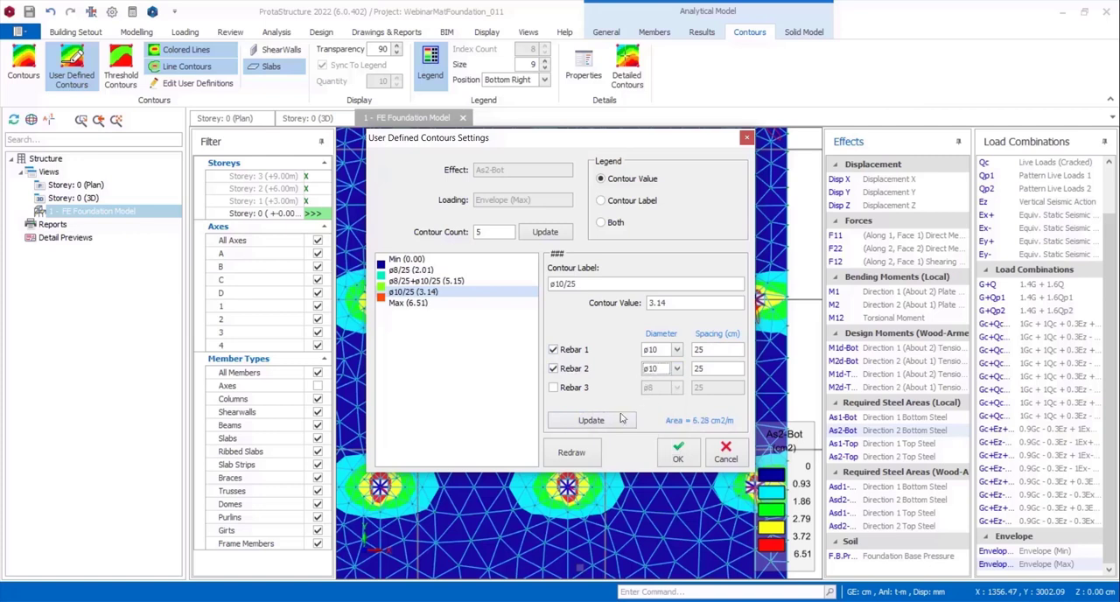
left_click(603, 422)
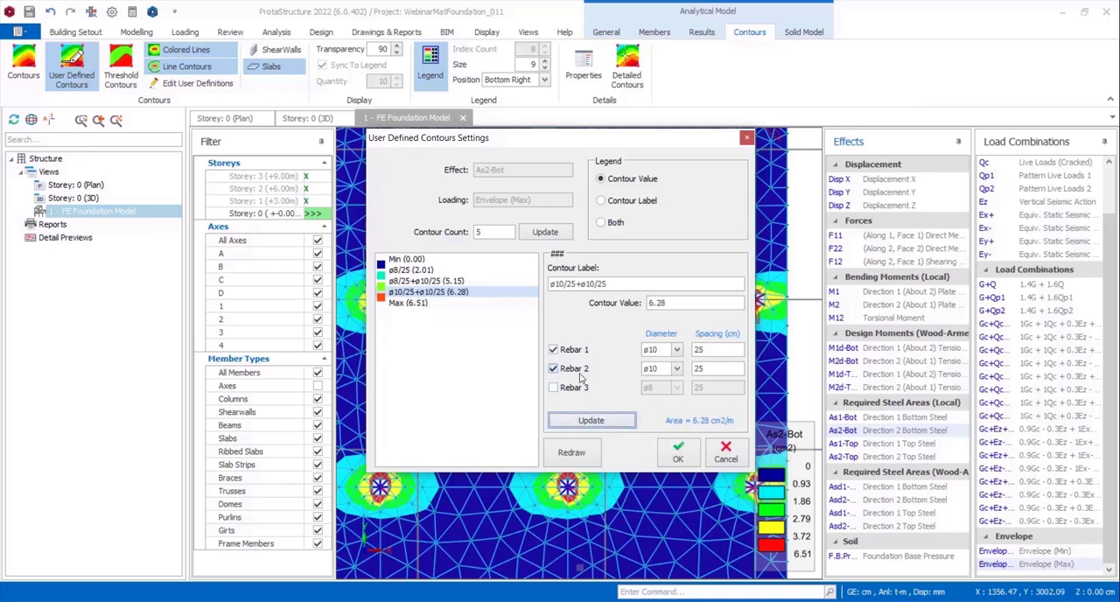
Apply the As2-Bot user-defined contours and inspect the steel zones around the column beside the slab opening.
left_click(679, 452)
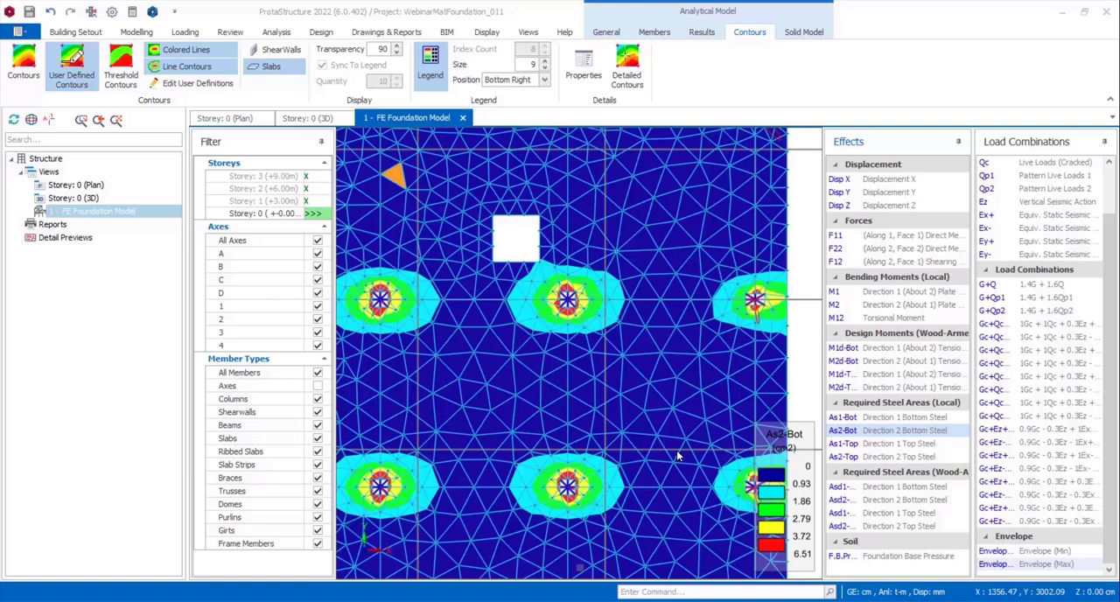
scroll(619, 447, "down", 2)
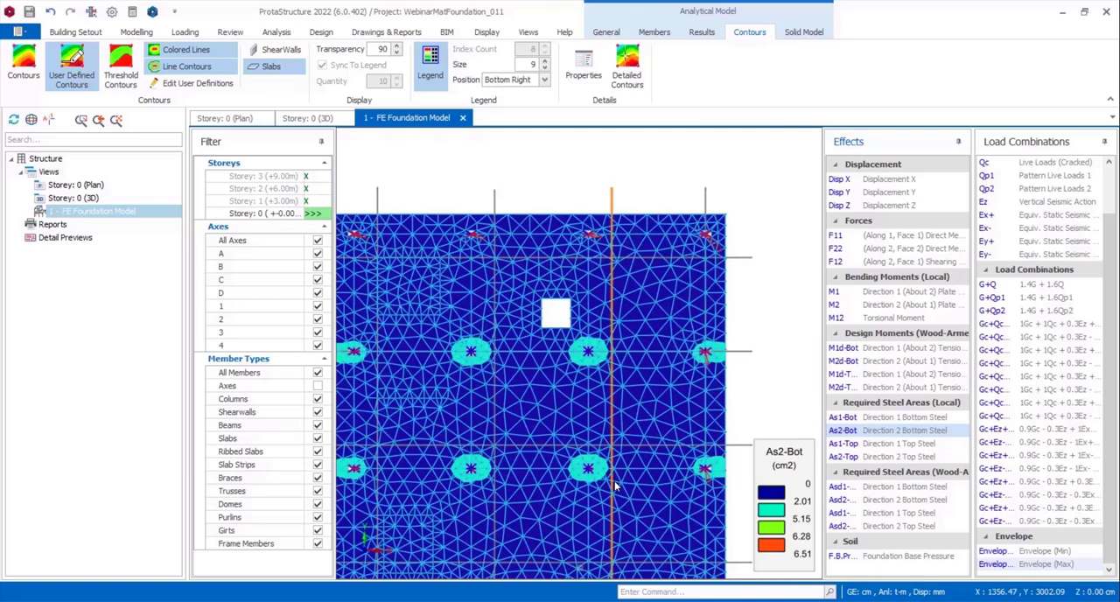
scroll(592, 329, "up", 5)
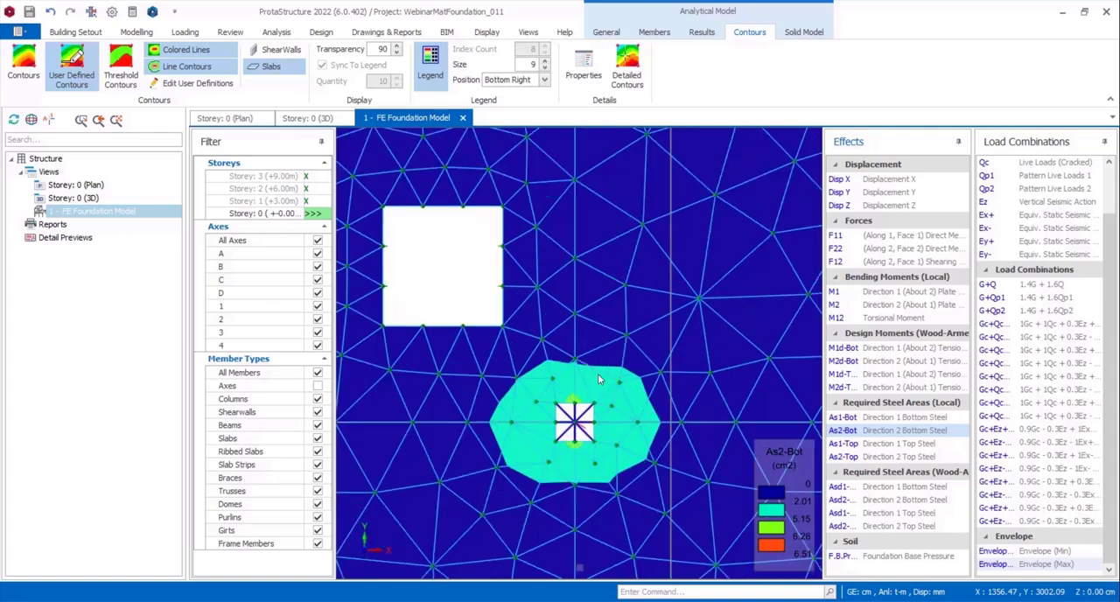
scroll(600, 379, "up", 5)
scroll(512, 357, "down", 2)
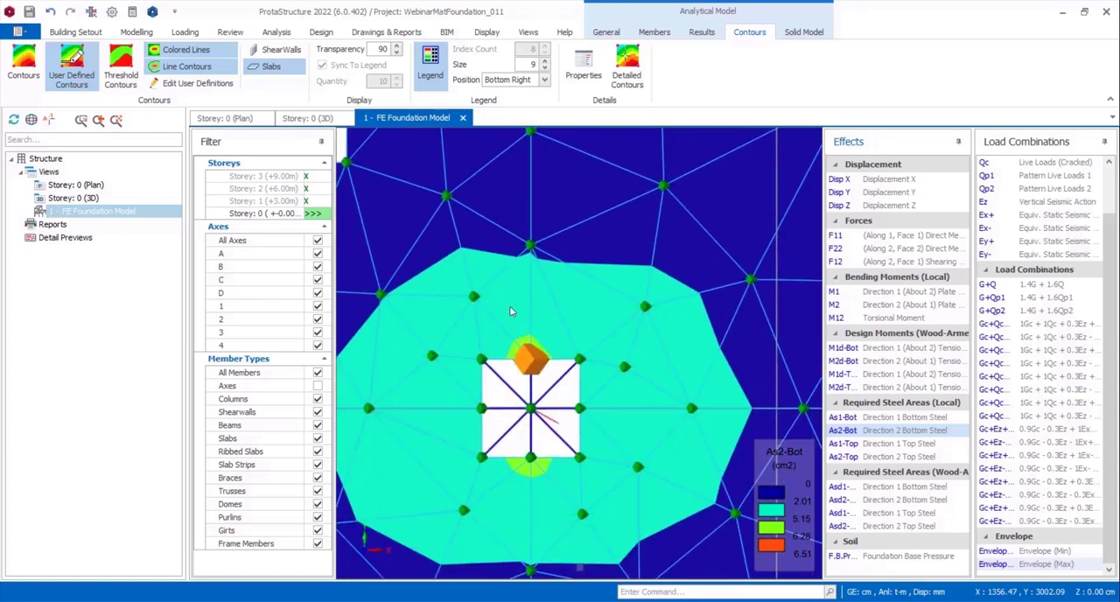
scroll(506, 324, "down", 3)
scroll(519, 308, "down", 2)
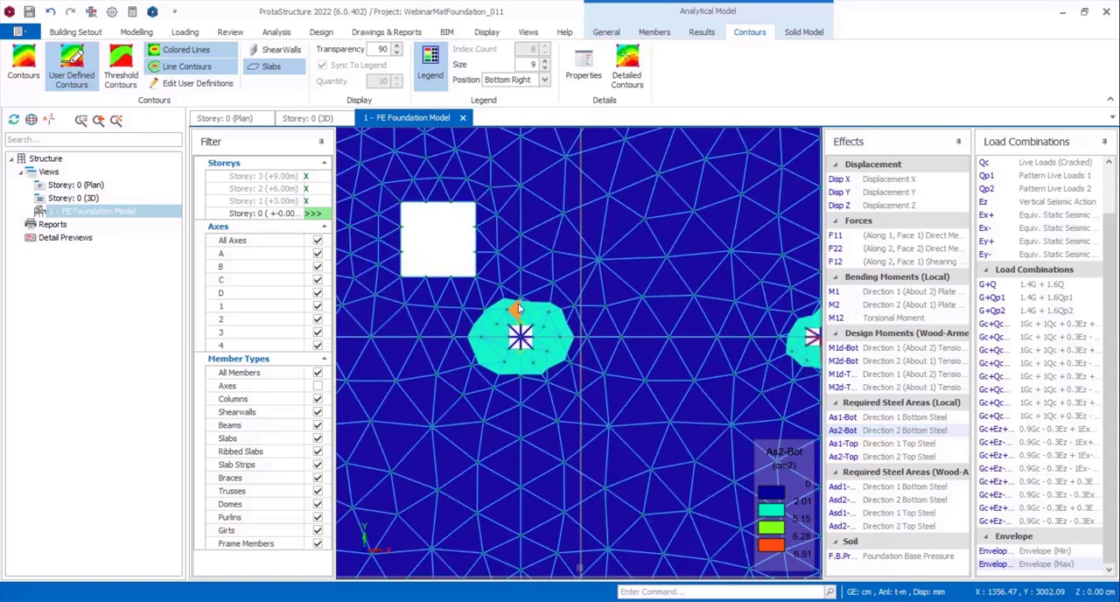
Display the Asd1-Bot required steel as threshold contours and view the whole mat.
left_click(128, 85)
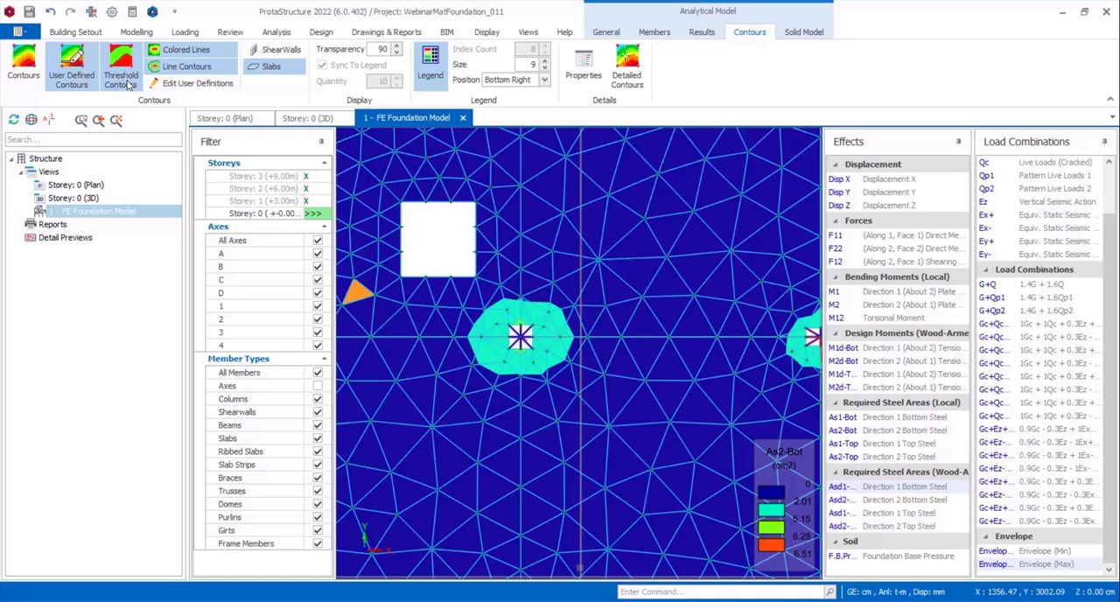
left_click(128, 85)
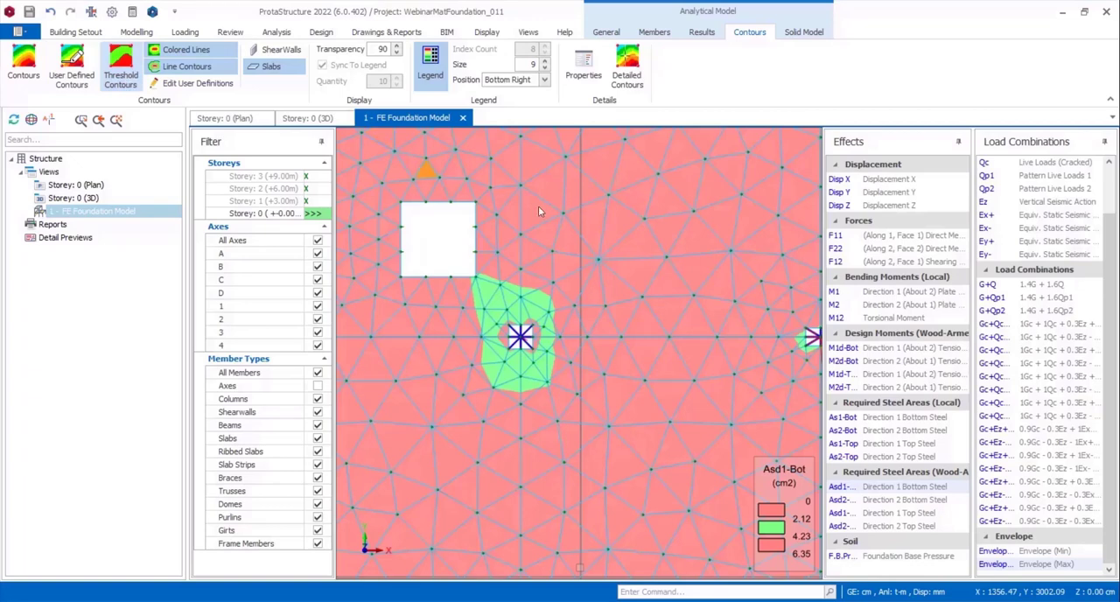
scroll(633, 268, "down", 2)
scroll(637, 279, "down", 2)
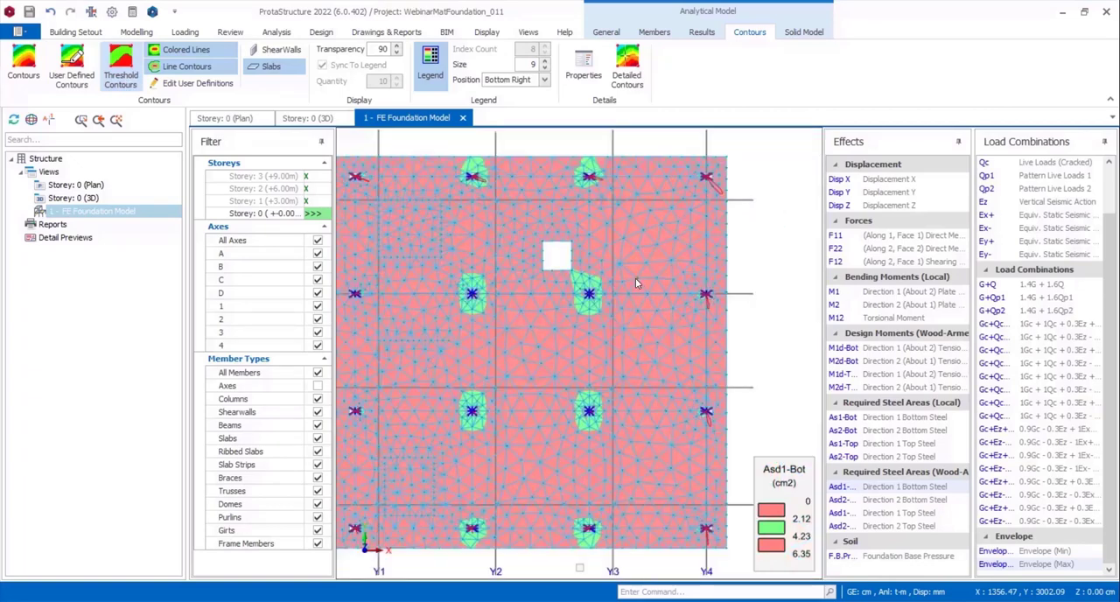
middle_click_drag(636, 279, 667, 279)
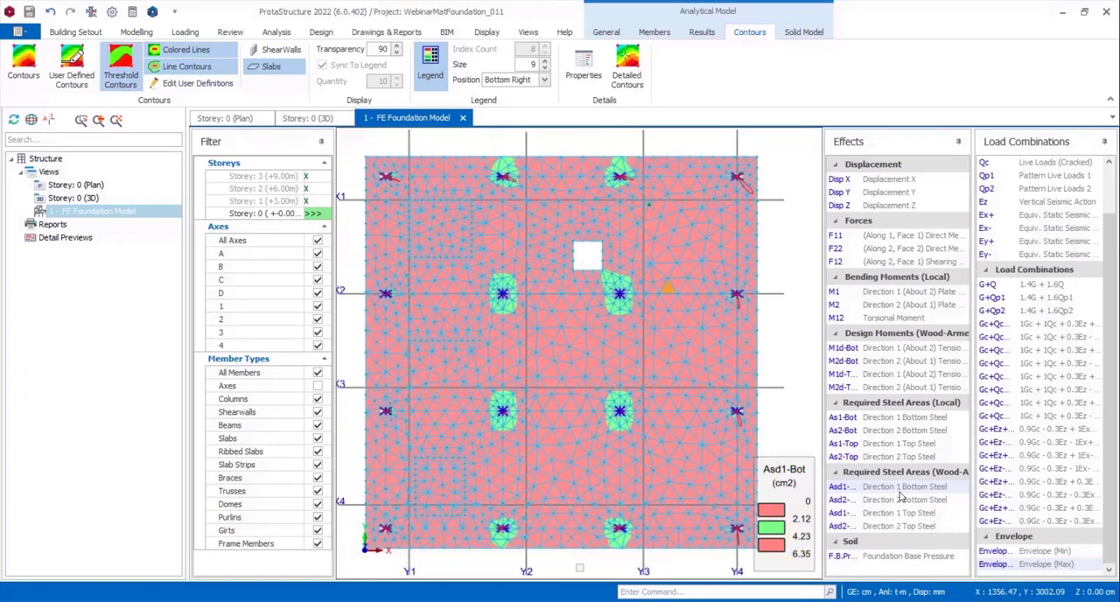
Review the threshold contours of the local required steel for As2-Bot and As2-Top.
left_click(919, 422)
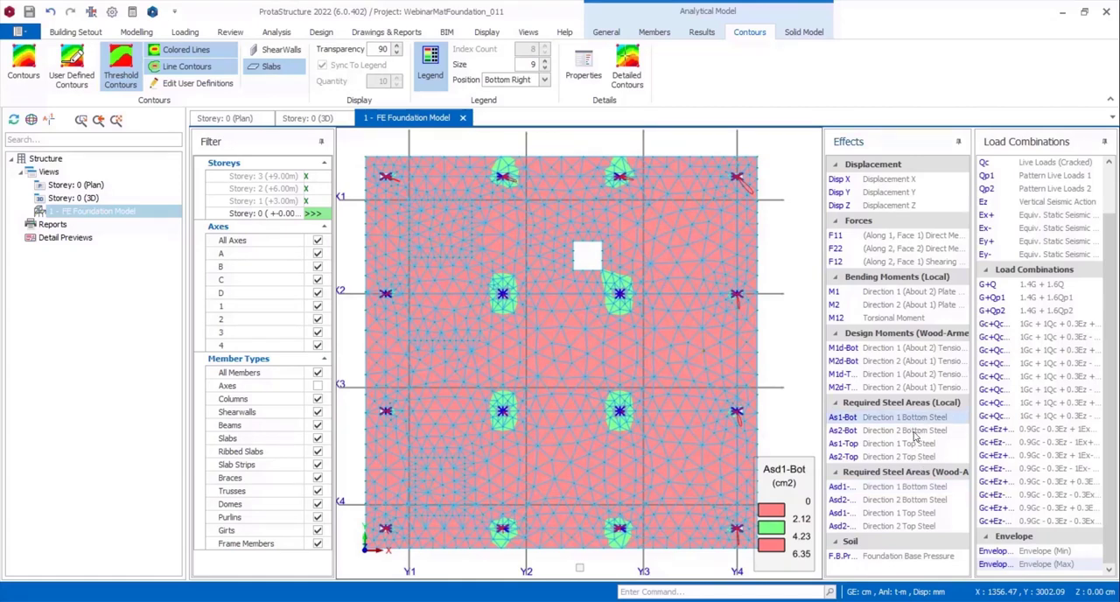
left_click(915, 430)
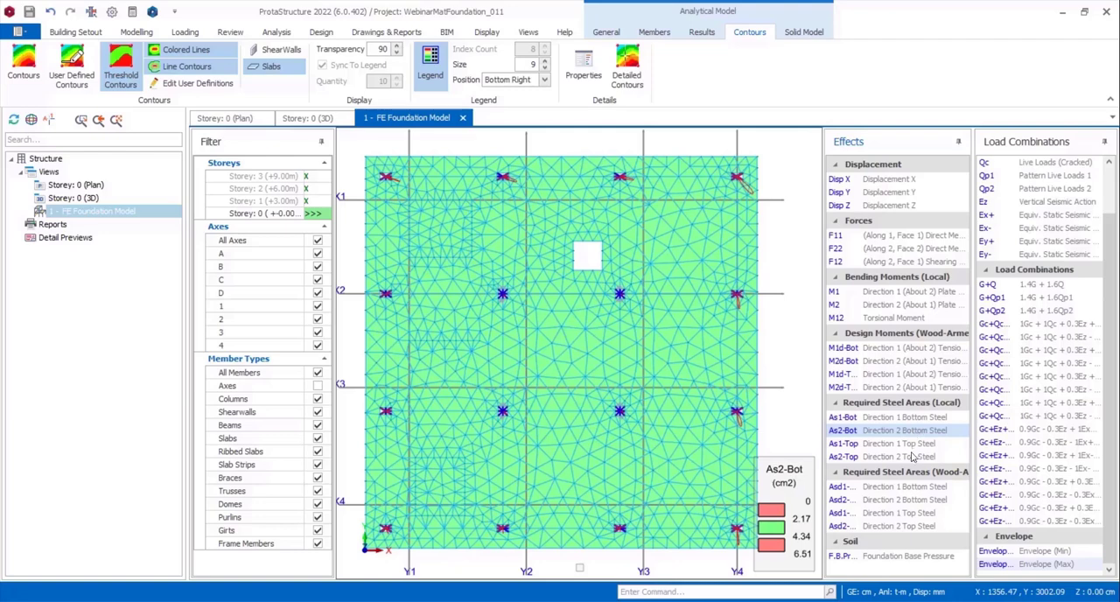
left_click(917, 489)
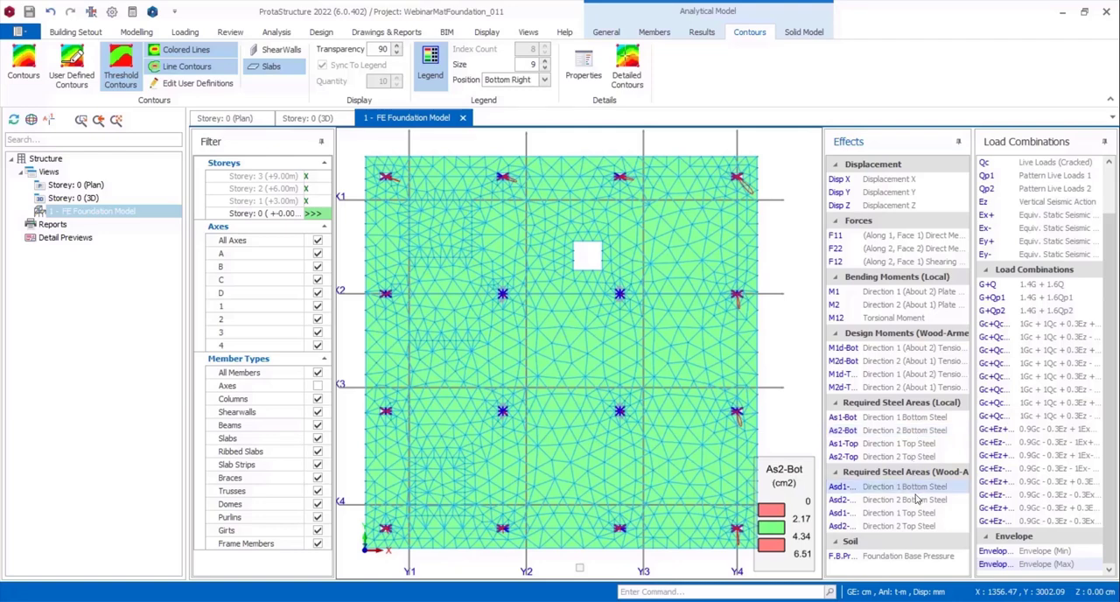
left_click(916, 500)
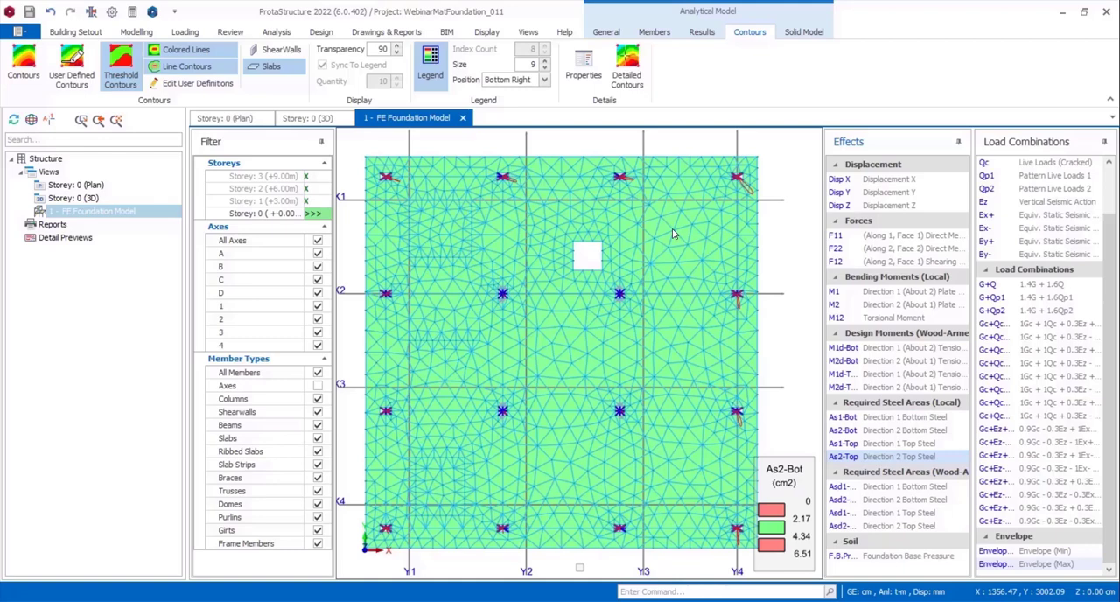
left_click(122, 70)
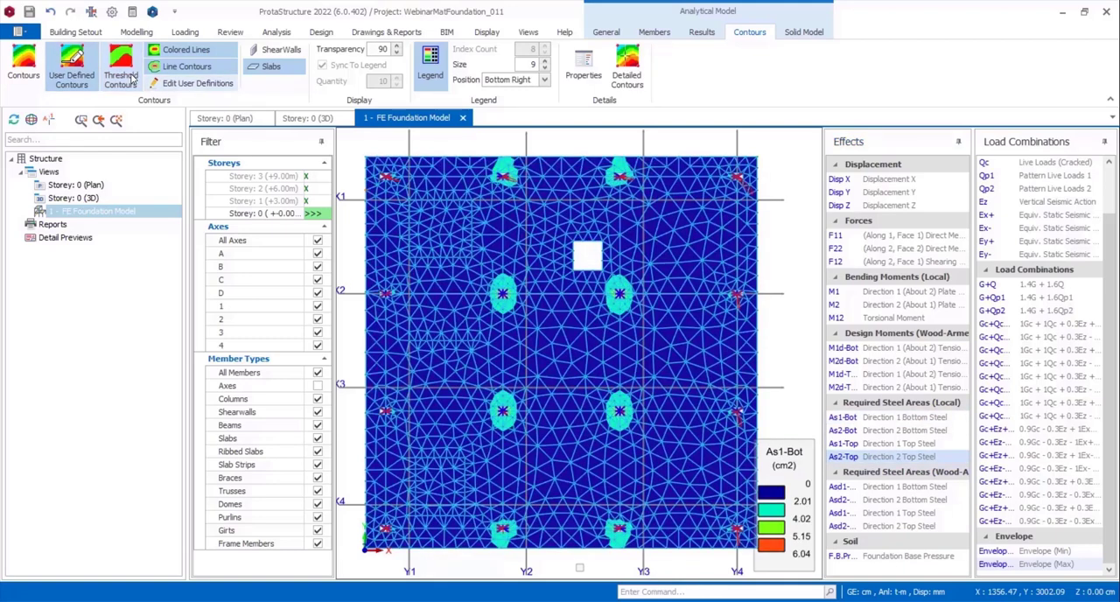
left_click(131, 77)
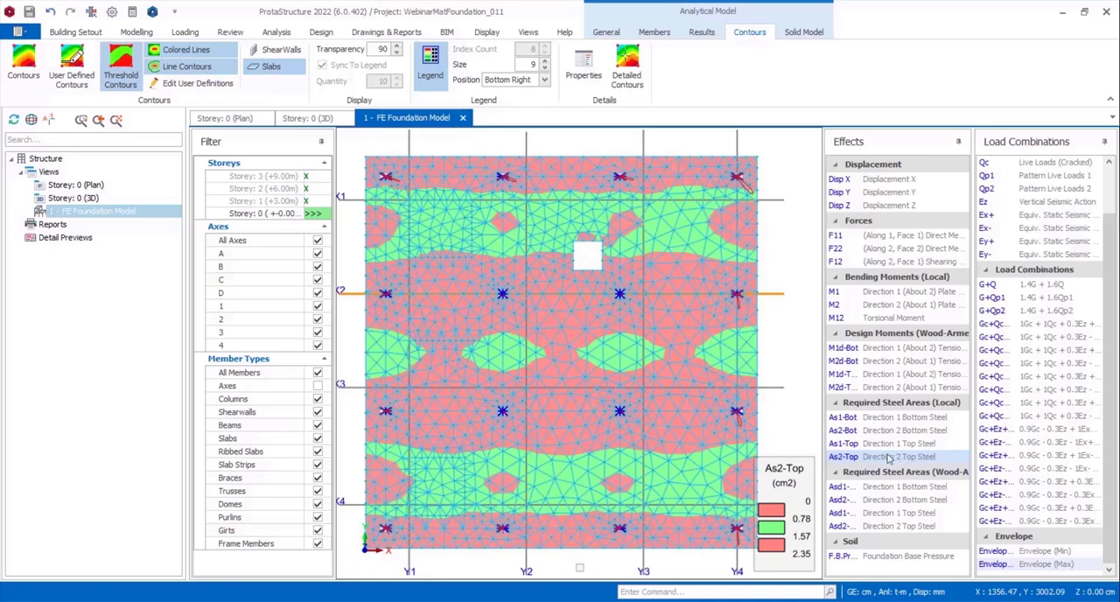
View the solid model's axial force N and the Asd1-Top user-defined contours for combination G+Q, and close the FE foundation model.
left_click(802, 36)
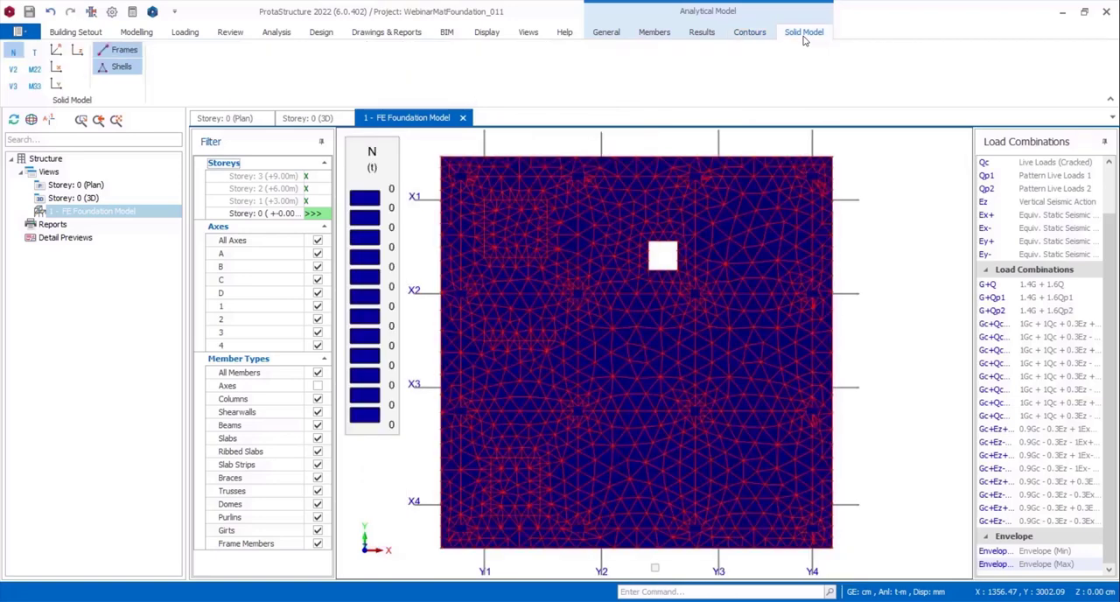
left_click(1037, 285)
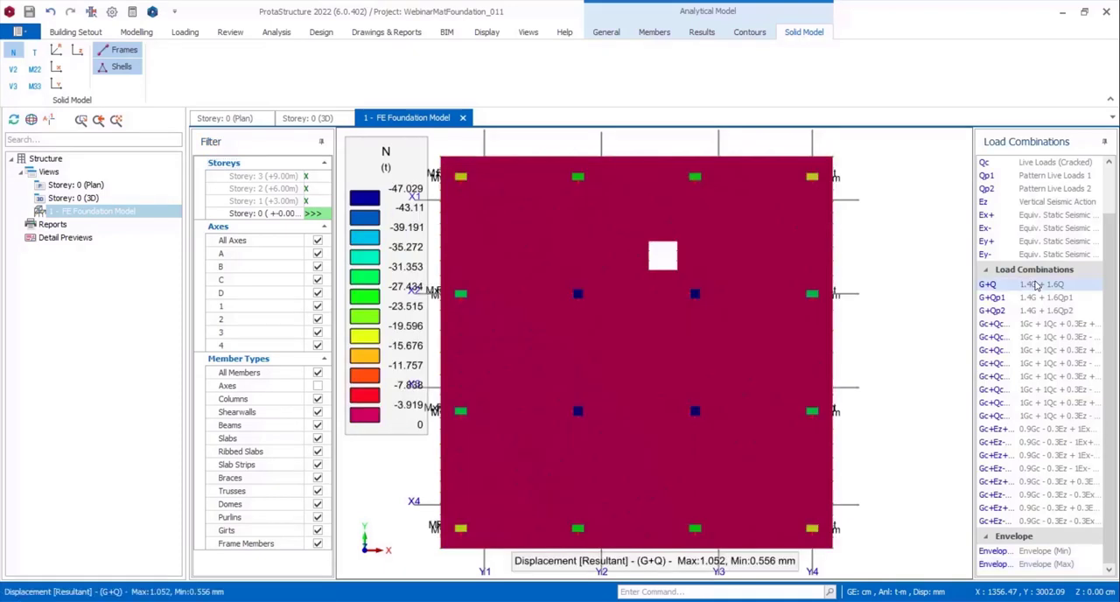
left_click(745, 33)
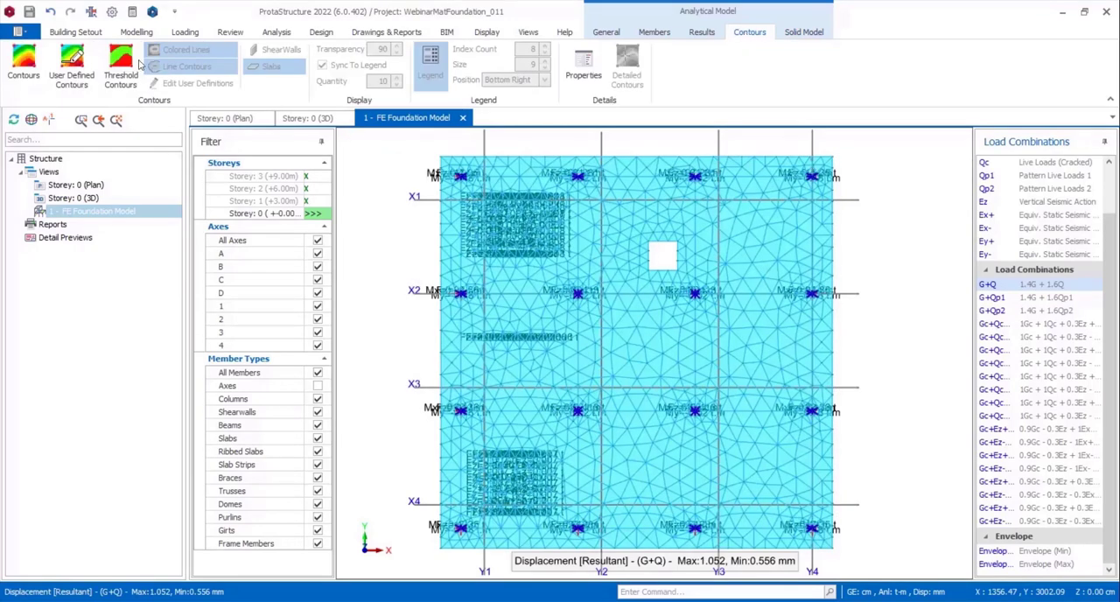
left_click(73, 77)
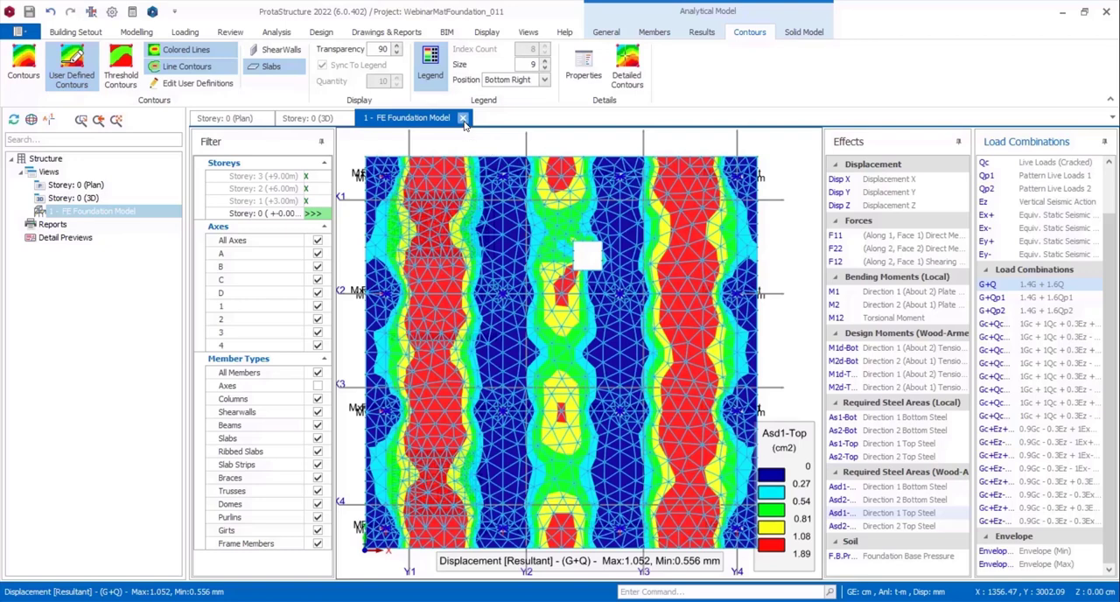
left_click(464, 118)
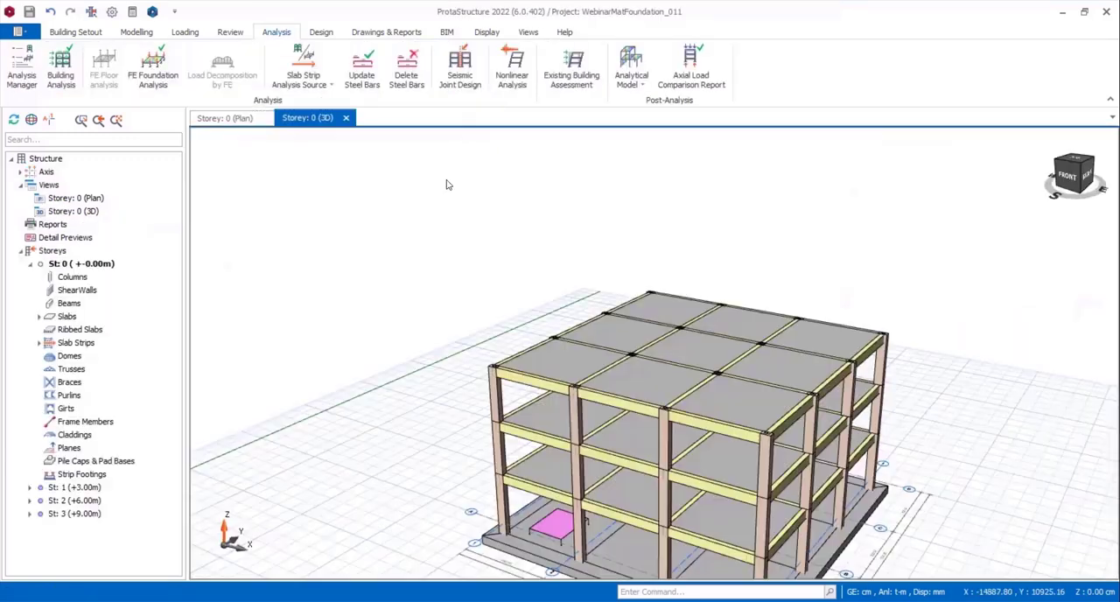
Batch-design the mat's slab strips for all storeys from the Storey 0 plan, deleting and re-selecting all steel bars.
left_click(218, 119)
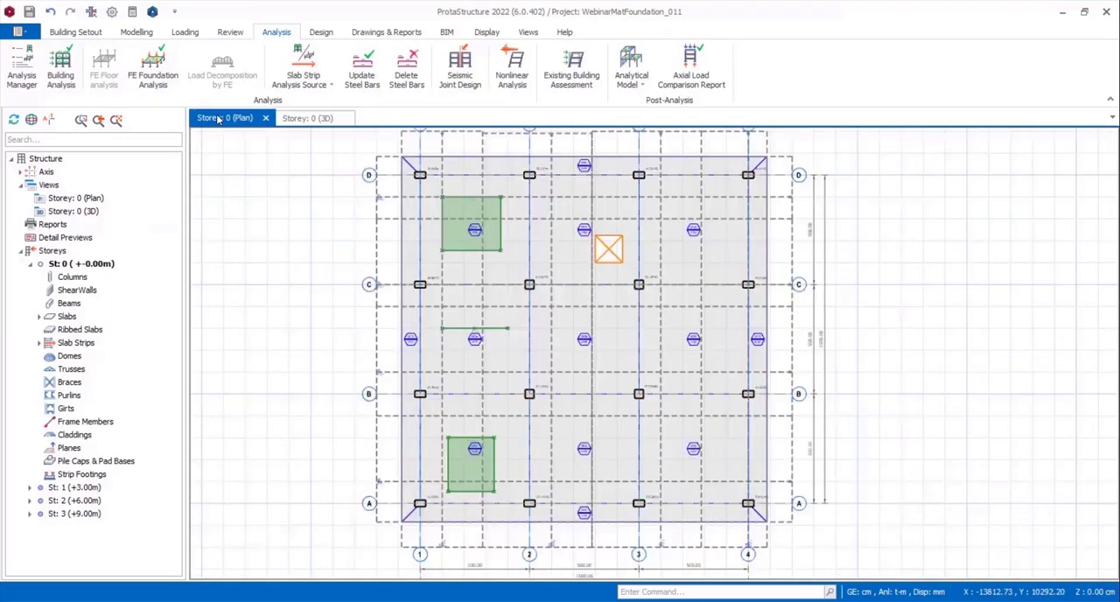
left_click(318, 35)
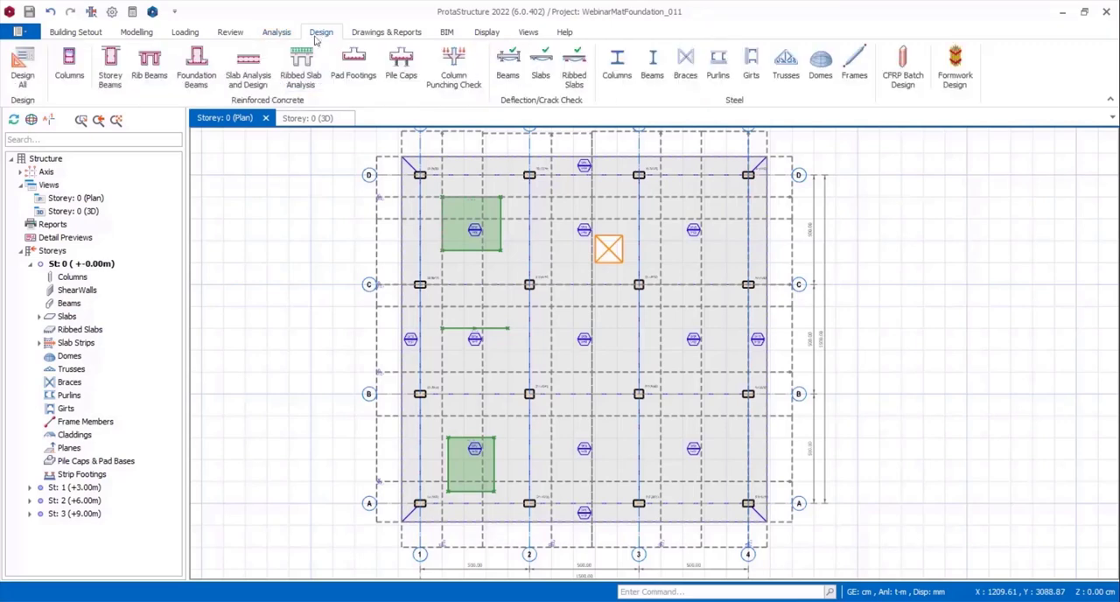
left_click(250, 70)
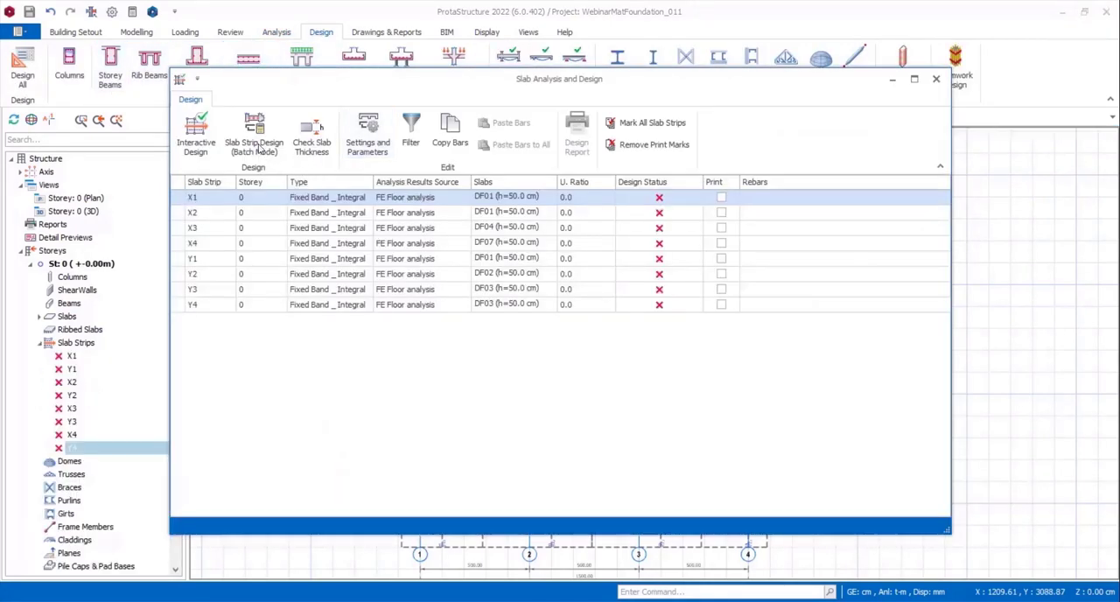
left_click(255, 145)
left_click(523, 331)
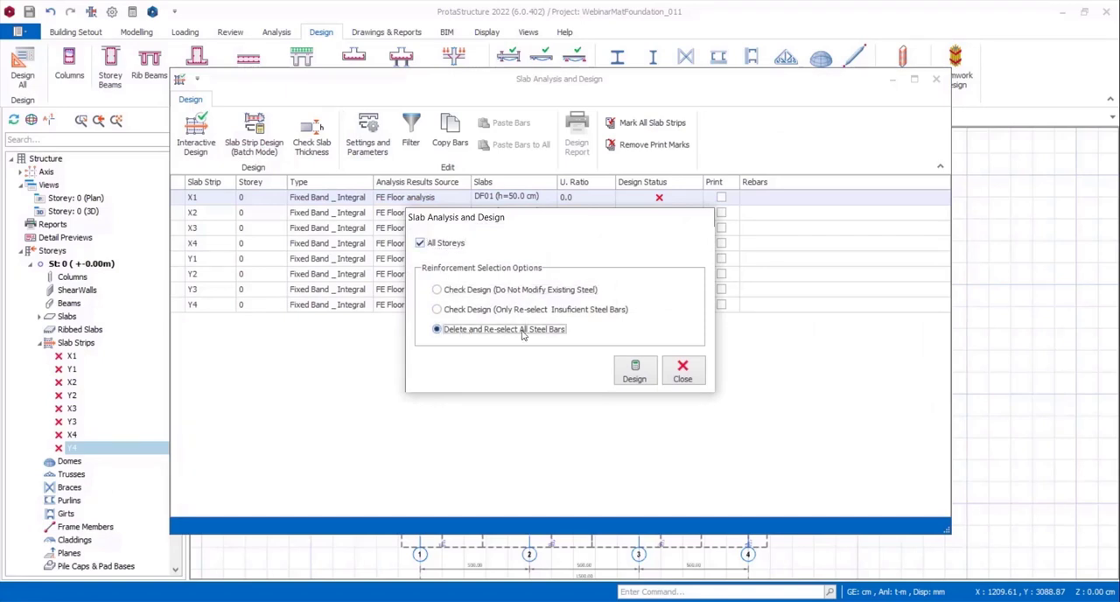
left_click(631, 371)
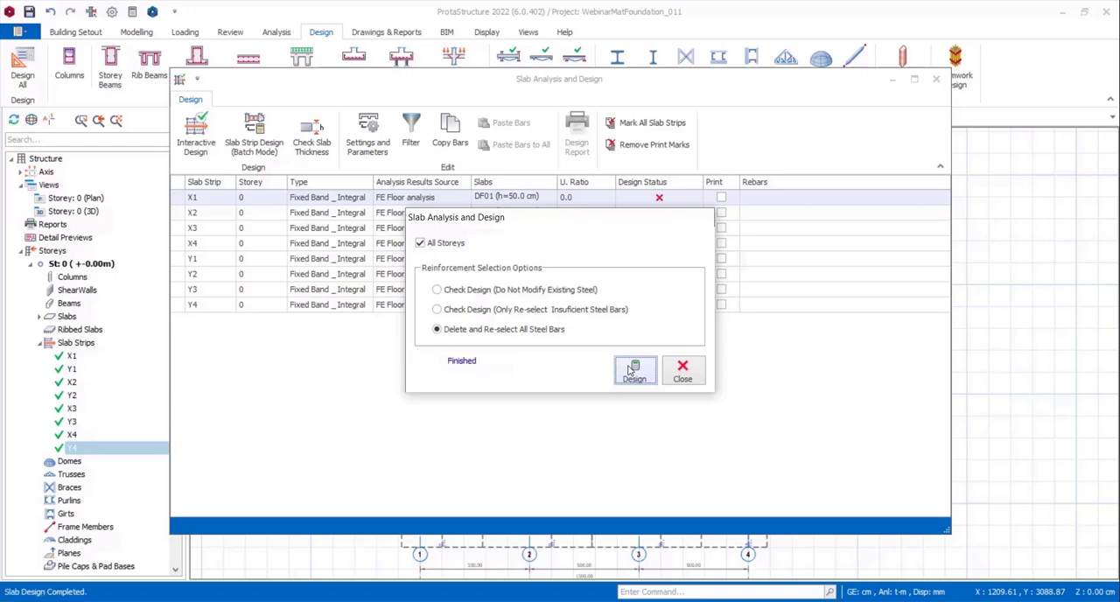
left_click(682, 371)
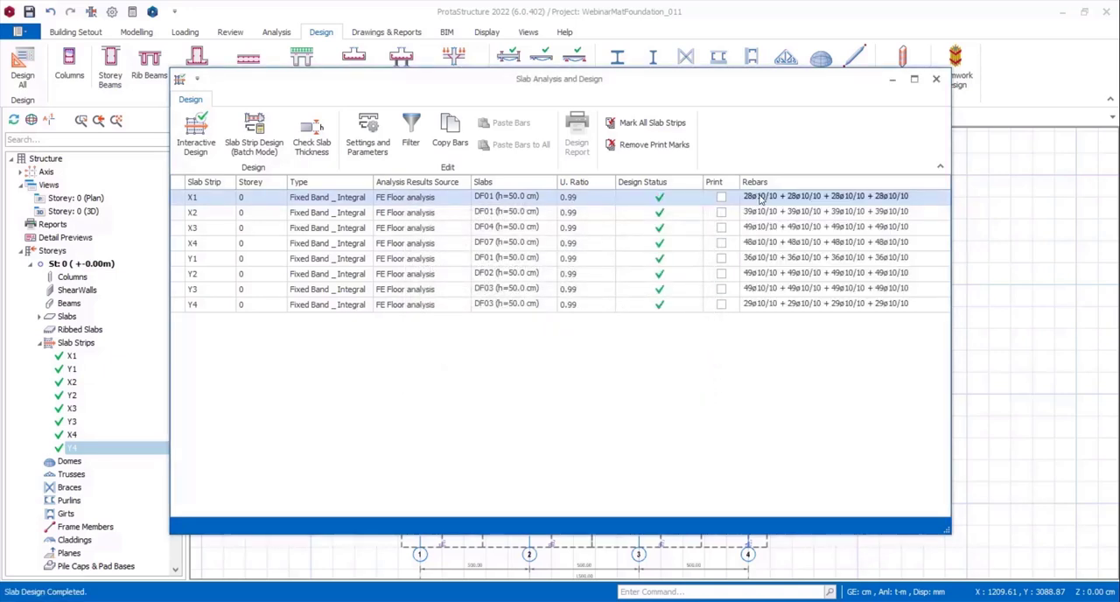
Try ø12/10 for both the top and bottom steel bars of slab strip X1.
double_click(760, 198)
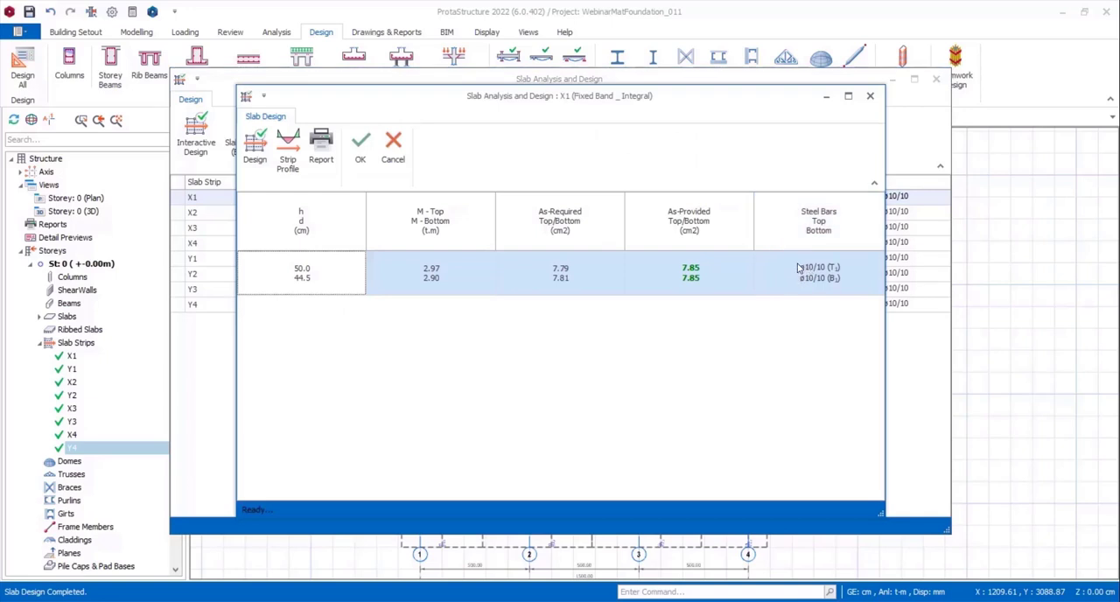
left_click(798, 268)
left_click(799, 262)
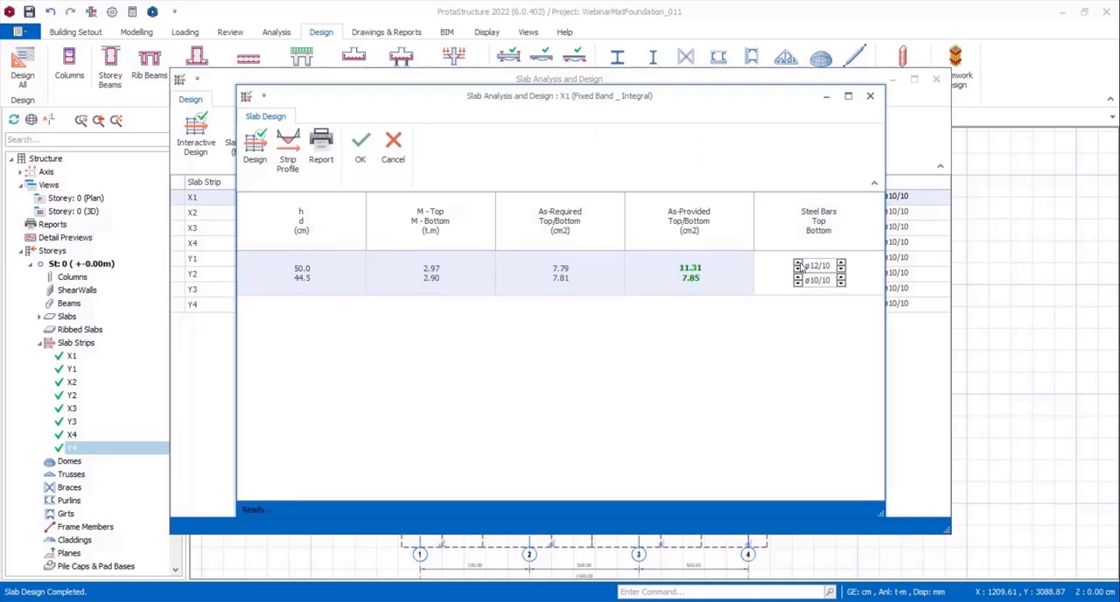
left_click(798, 282)
left_click(798, 277)
View the slab design report for strip X1 and leave the slab analysis and design.
left_click(330, 161)
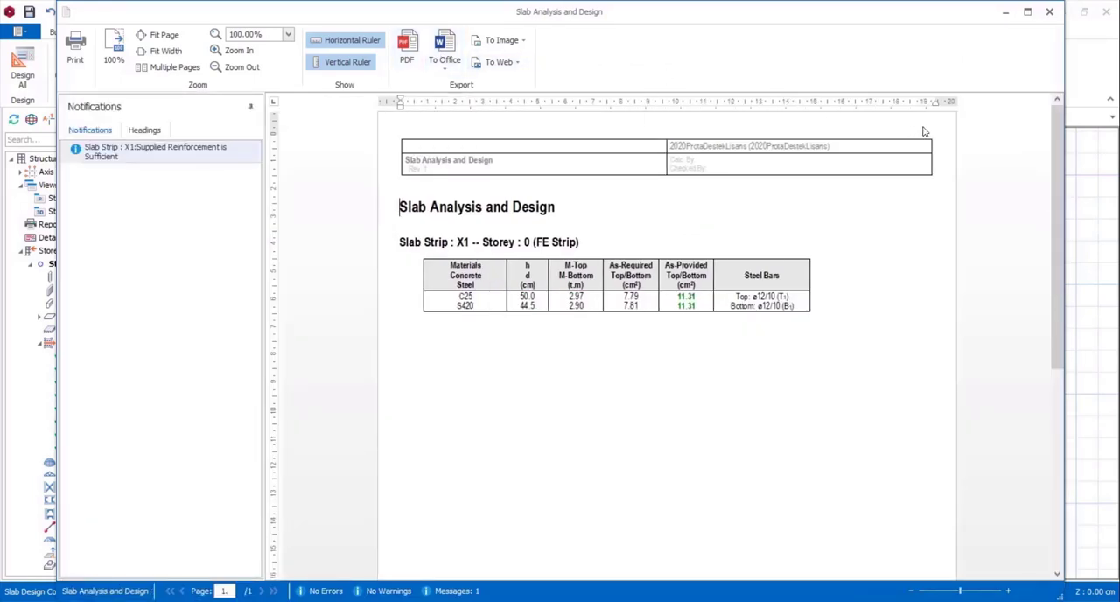
left_click(1050, 11)
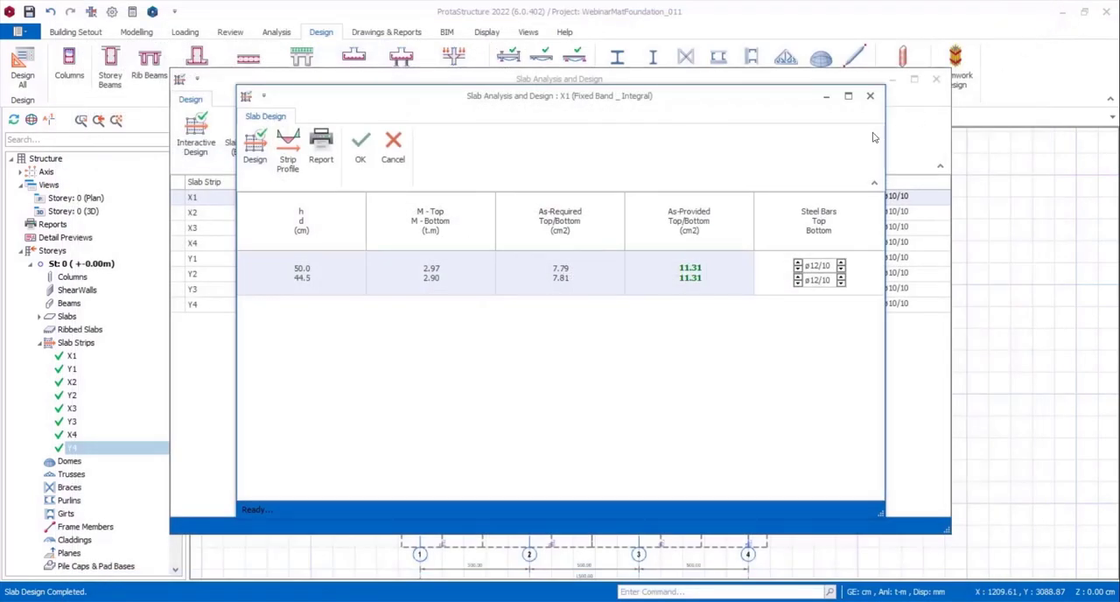
left_click(870, 95)
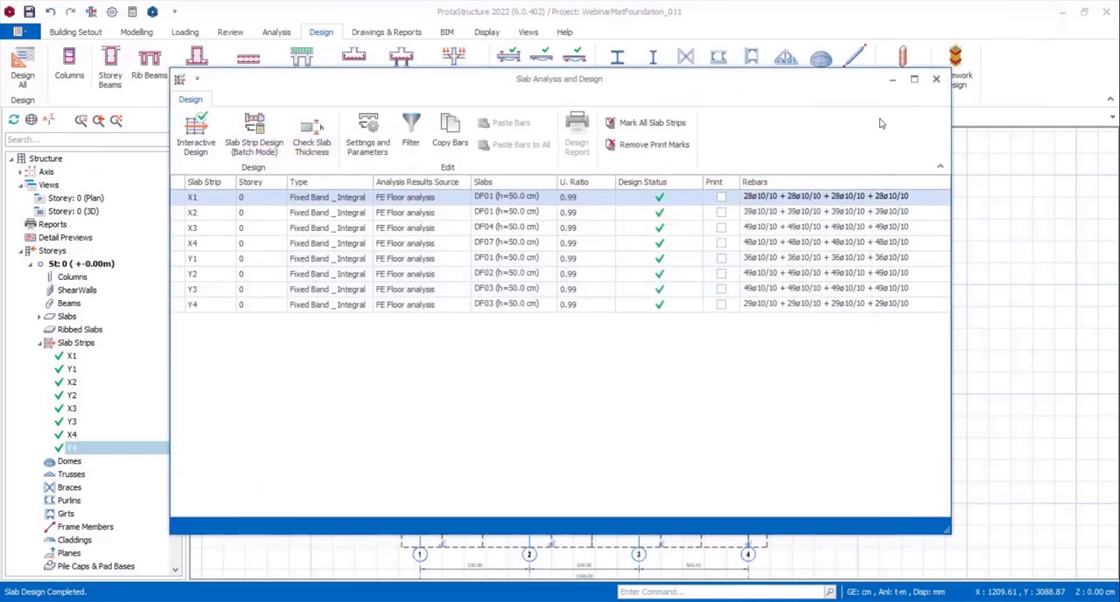
left_click(936, 81)
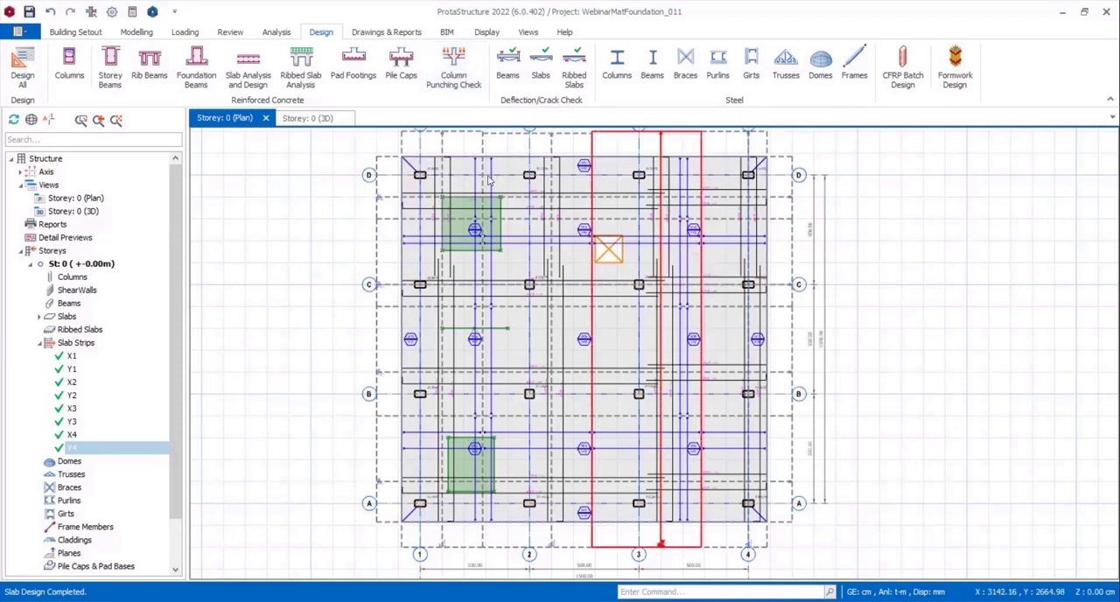
Calculate the column and wall punching check for the Storey 0 mat foundation and generate its report.
left_click(453, 80)
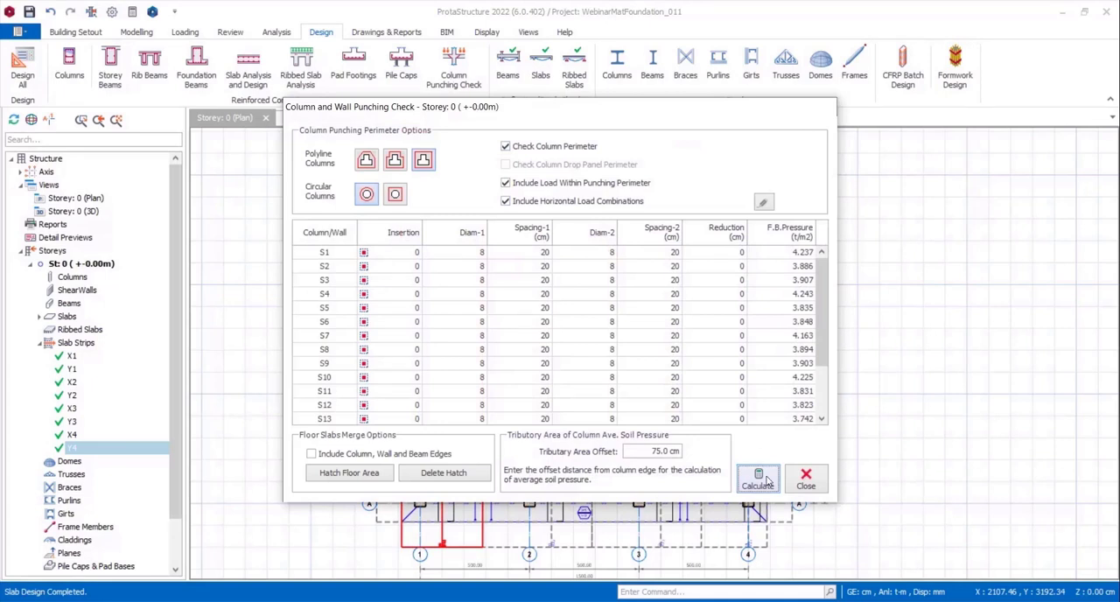
left_click(767, 481)
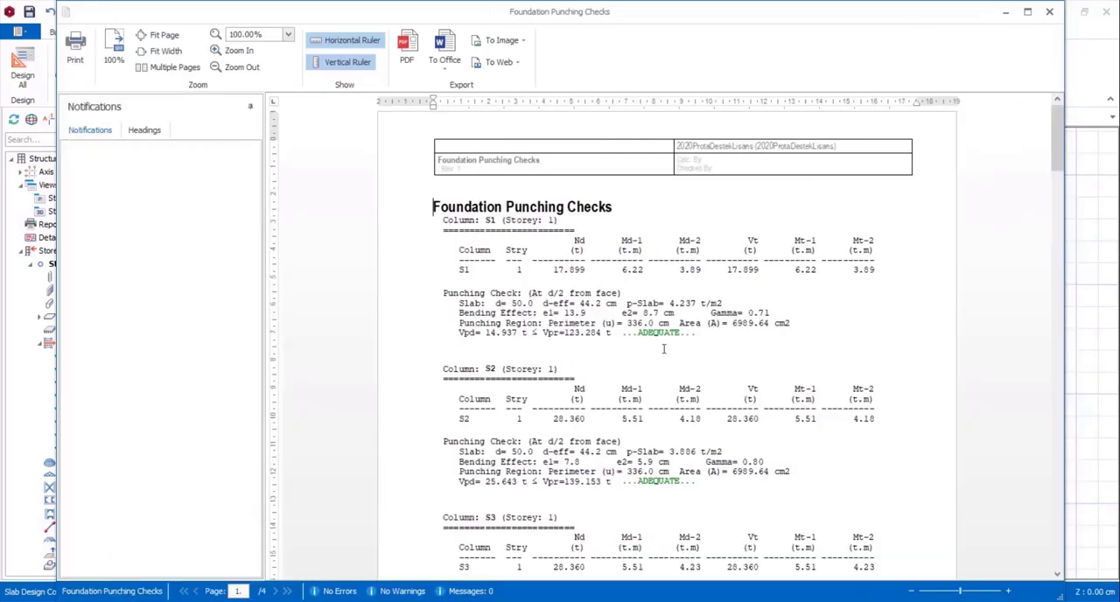
Read through the foundation punching check report for all columns, and close the report and the column and wall punching check.
scroll(752, 292, "down", 9)
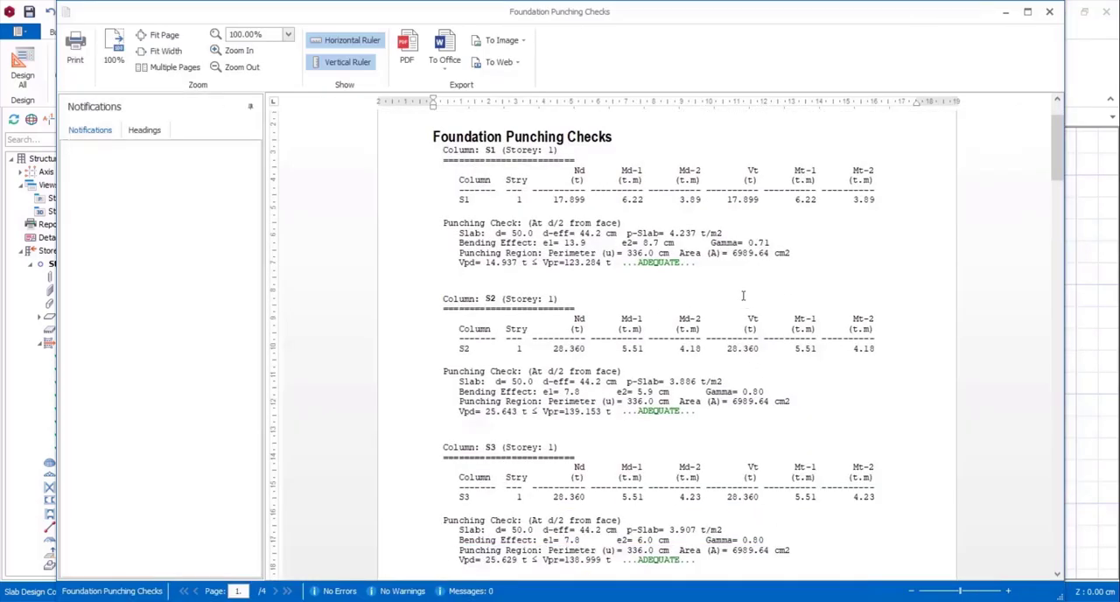
scroll(729, 303, "down", 20)
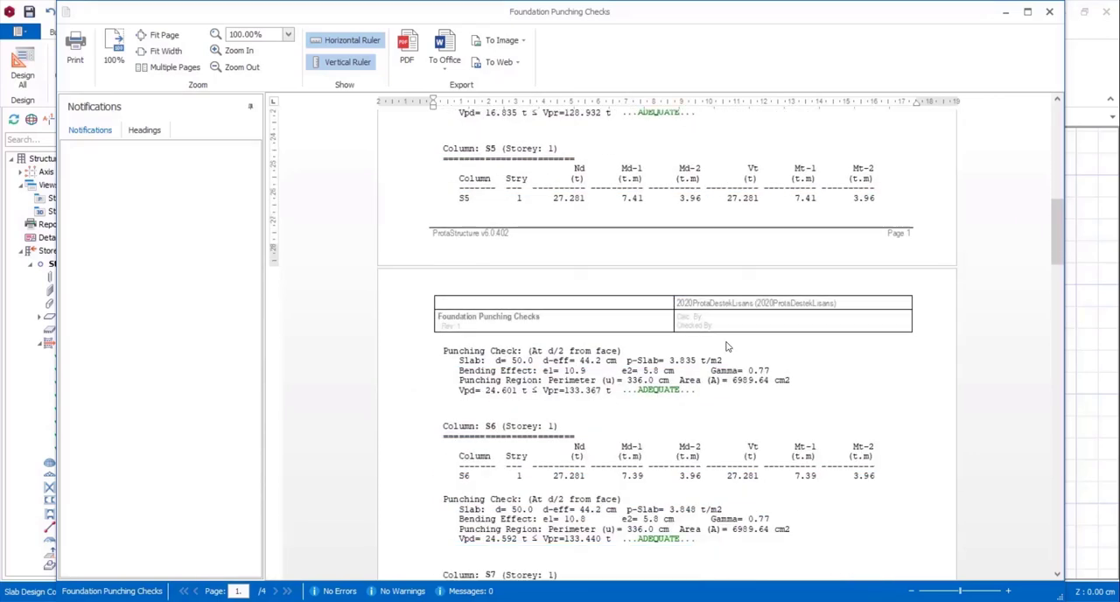
scroll(723, 370, "down", 20)
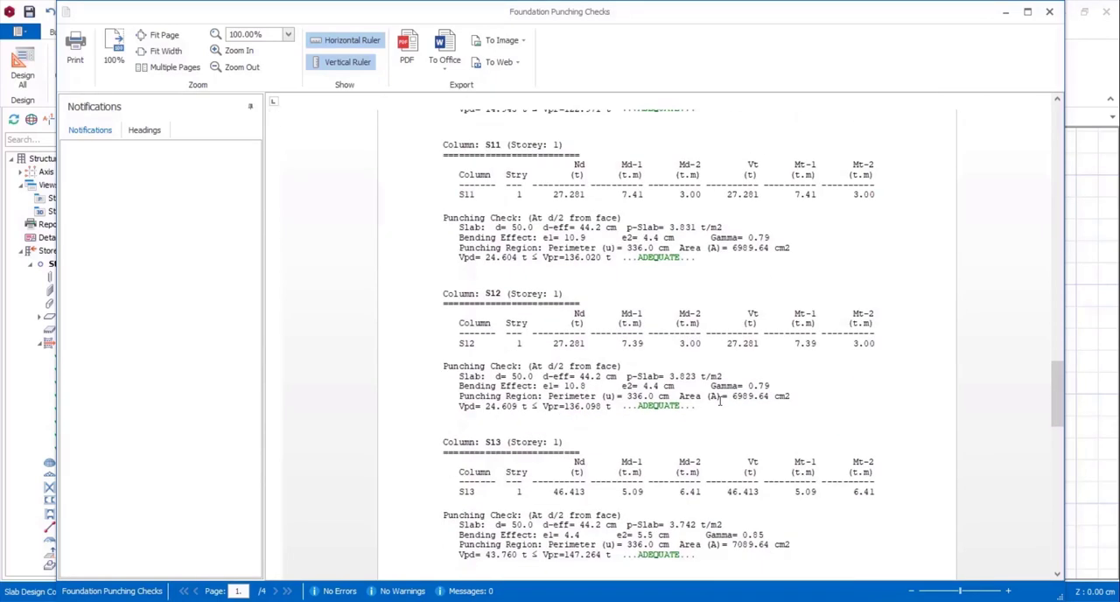
scroll(724, 416, "down", 8)
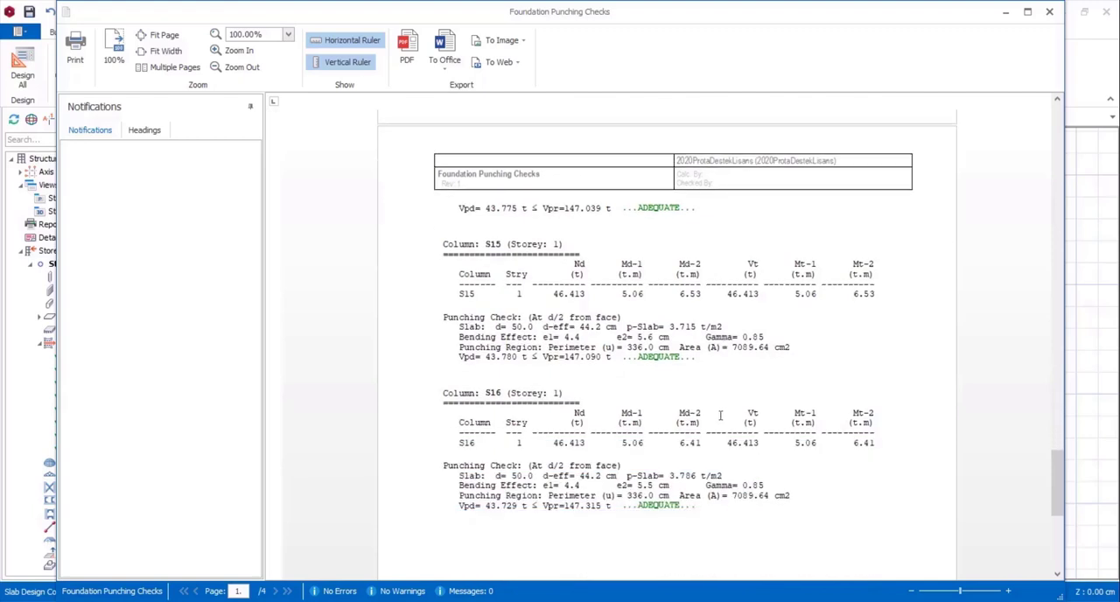
scroll(722, 414, "down", 3)
scroll(722, 414, "up", 3)
left_click(1049, 11)
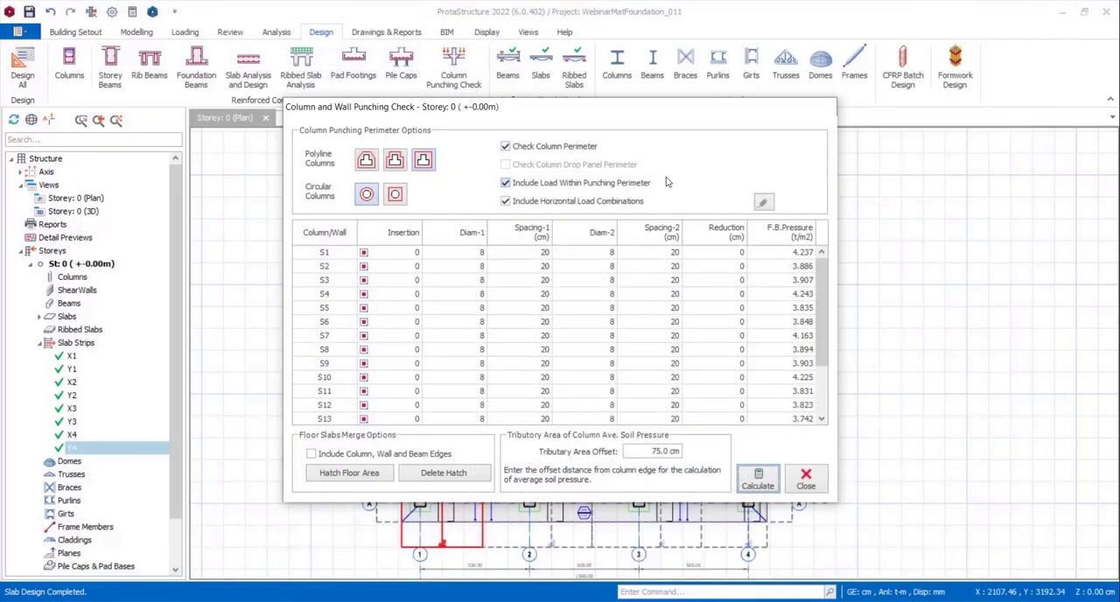
left_click(807, 478)
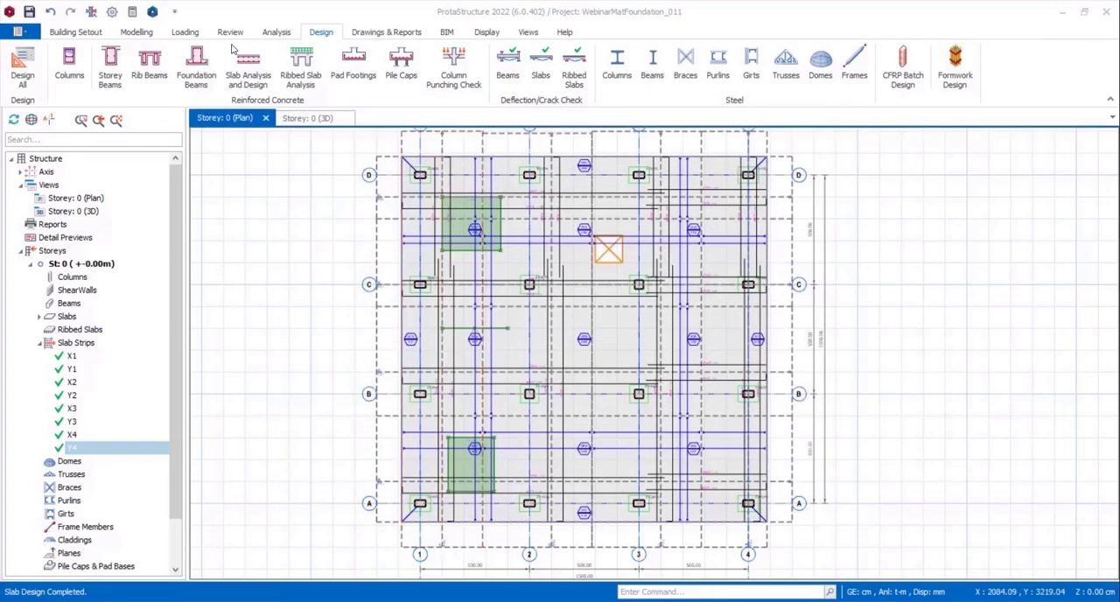
Generate the form plan drawing of Storey 0.
left_click(366, 33)
left_click(86, 79)
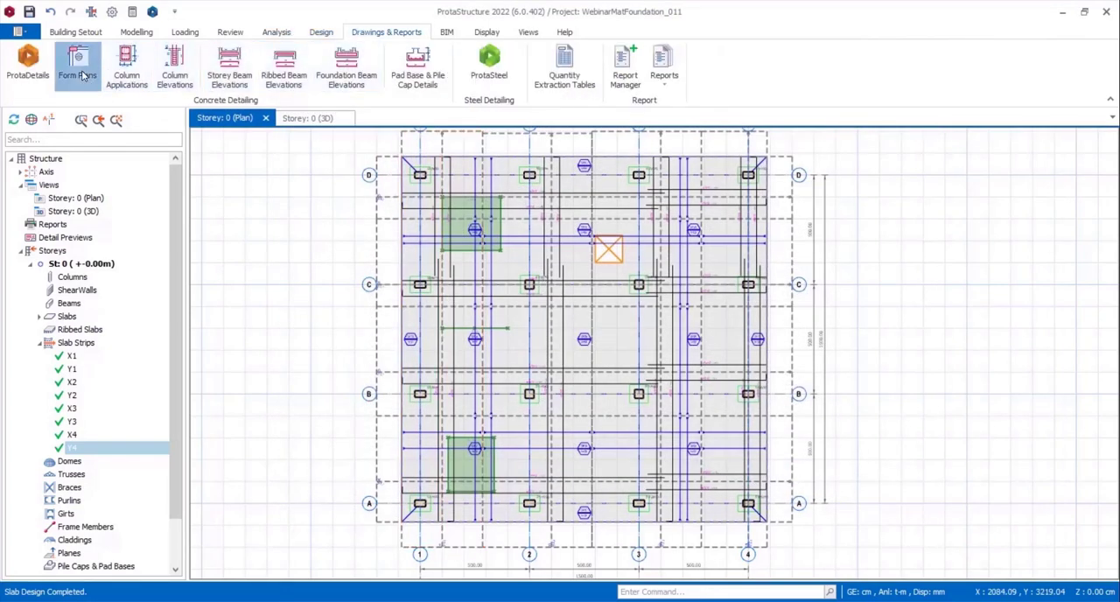
left_click(515, 225)
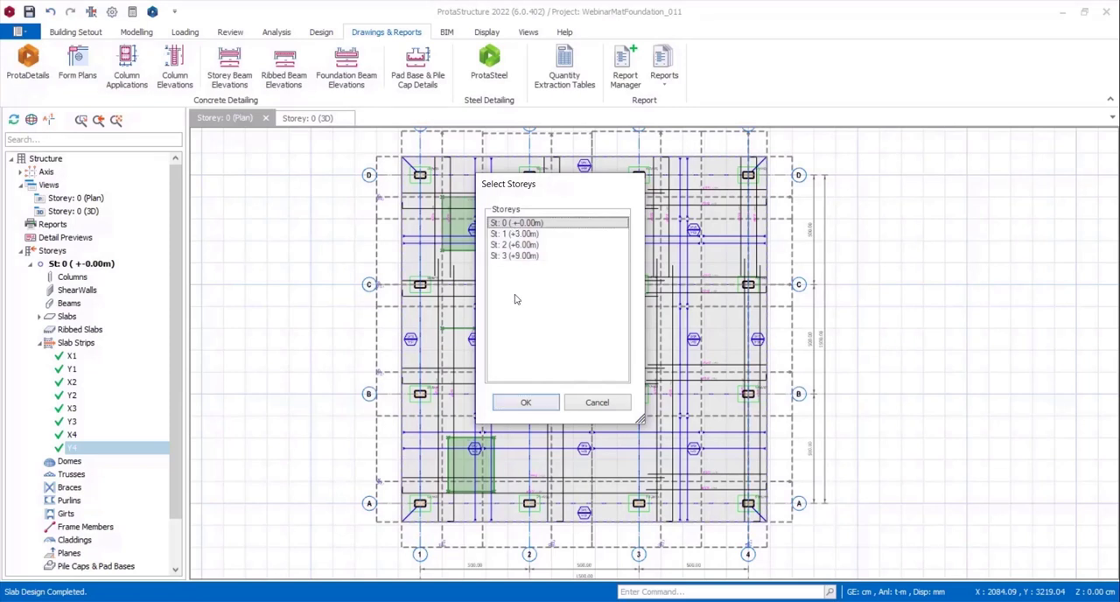
left_click(521, 402)
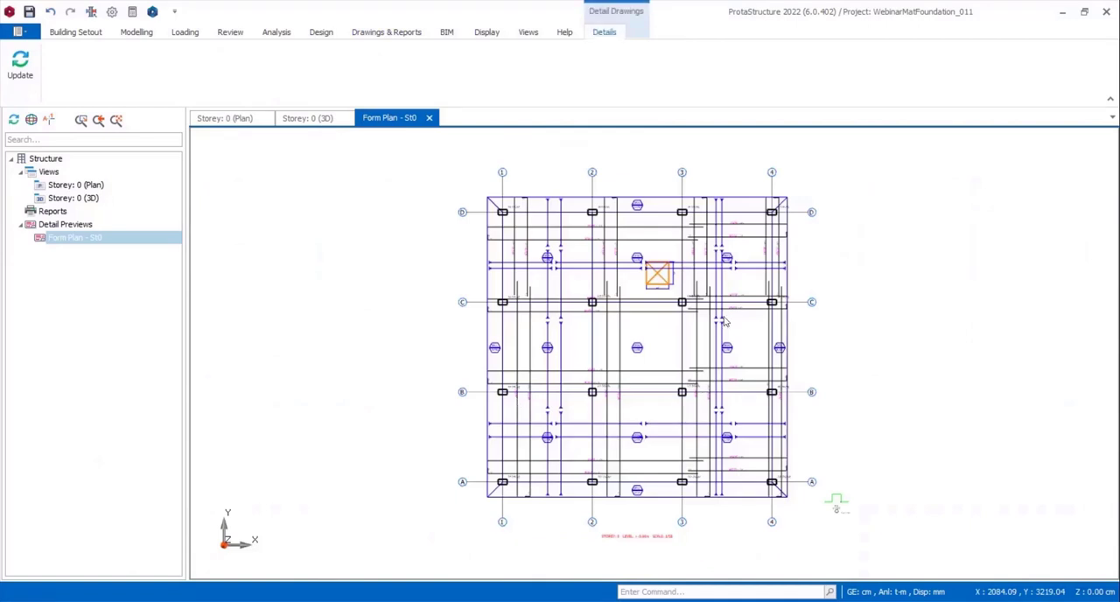
Inspect the reinforcement and slab opening on the Storey 0 form plan and close the drawing.
scroll(705, 274, "up", 5)
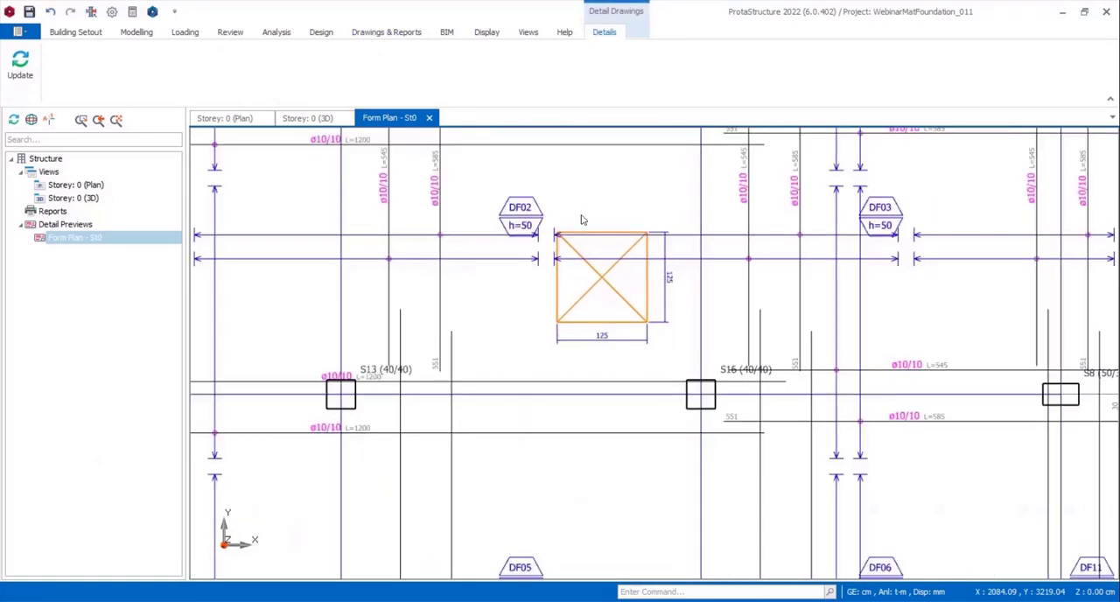
scroll(588, 223, "down", 1)
scroll(610, 273, "down", 5)
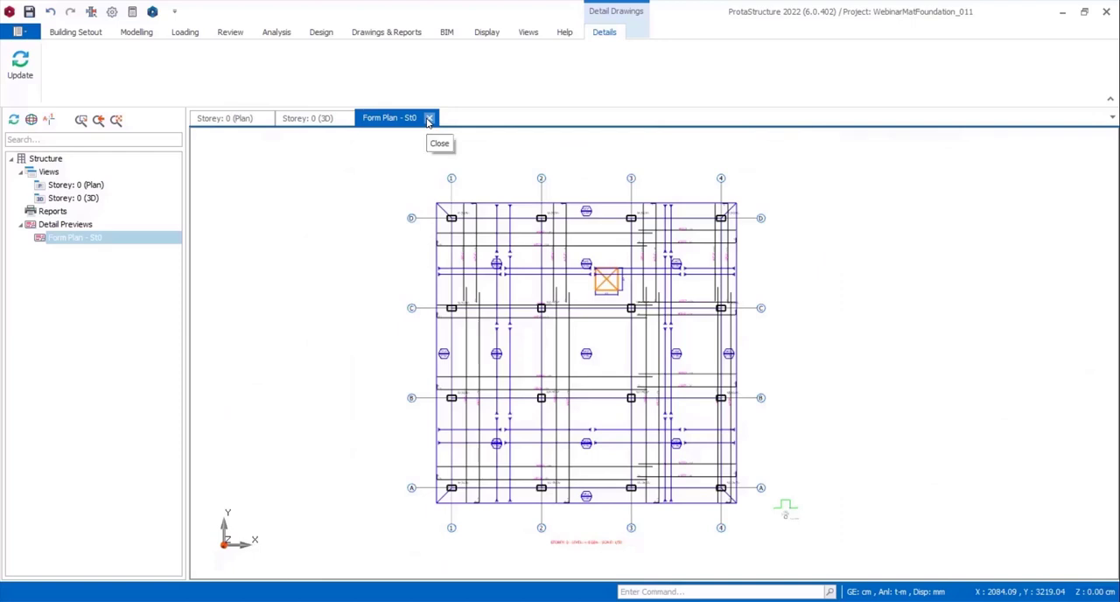
left_click(429, 118)
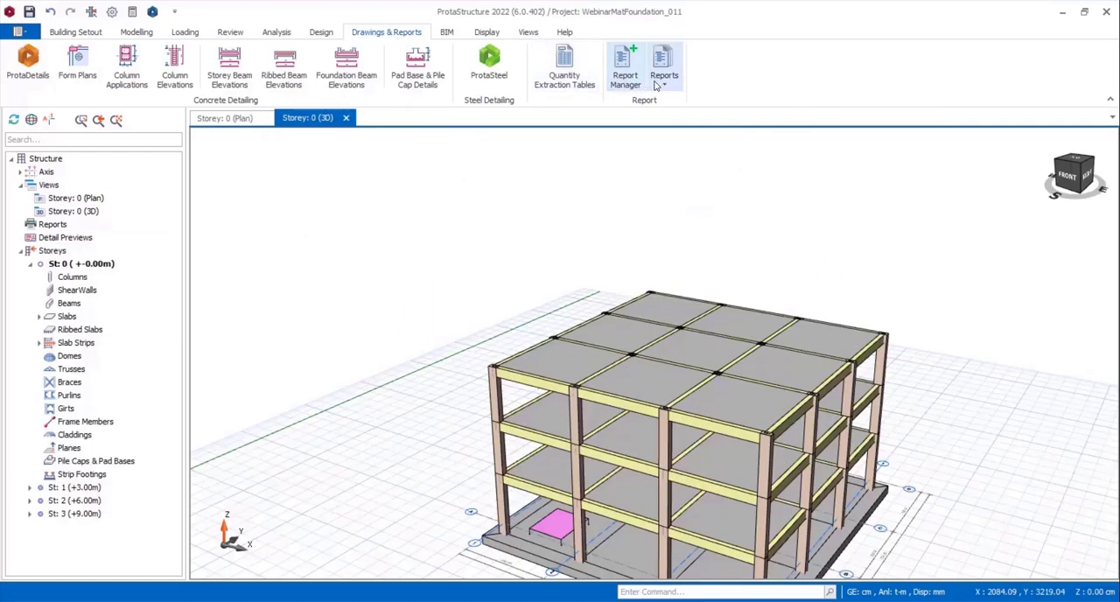
Create the base reactions report in TXT format sorted by loading, look through it, check the available output types and exit.
left_click(658, 84)
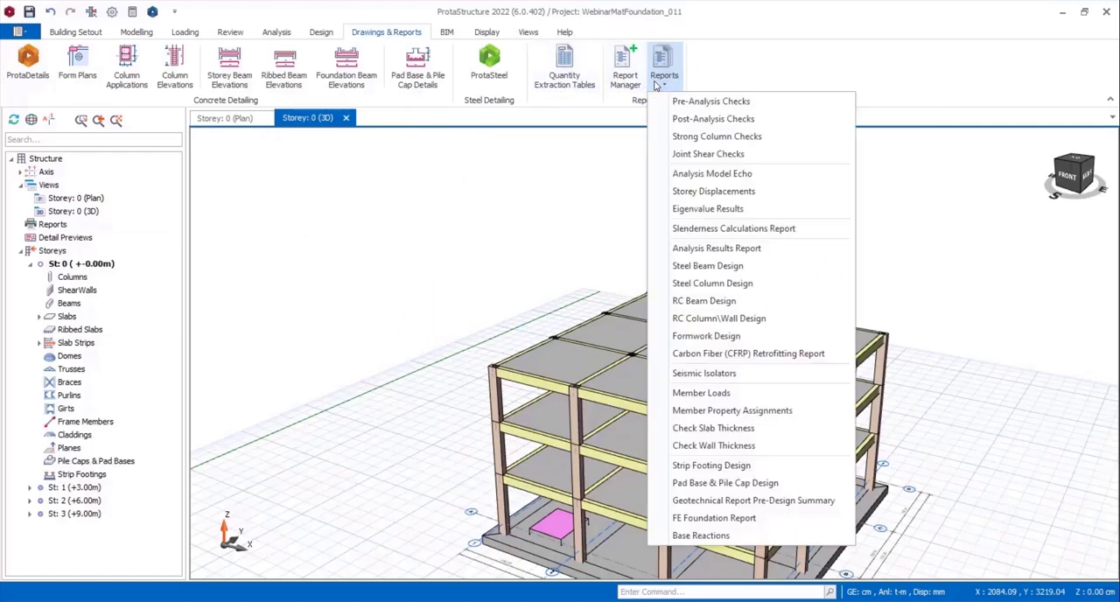
left_click(725, 538)
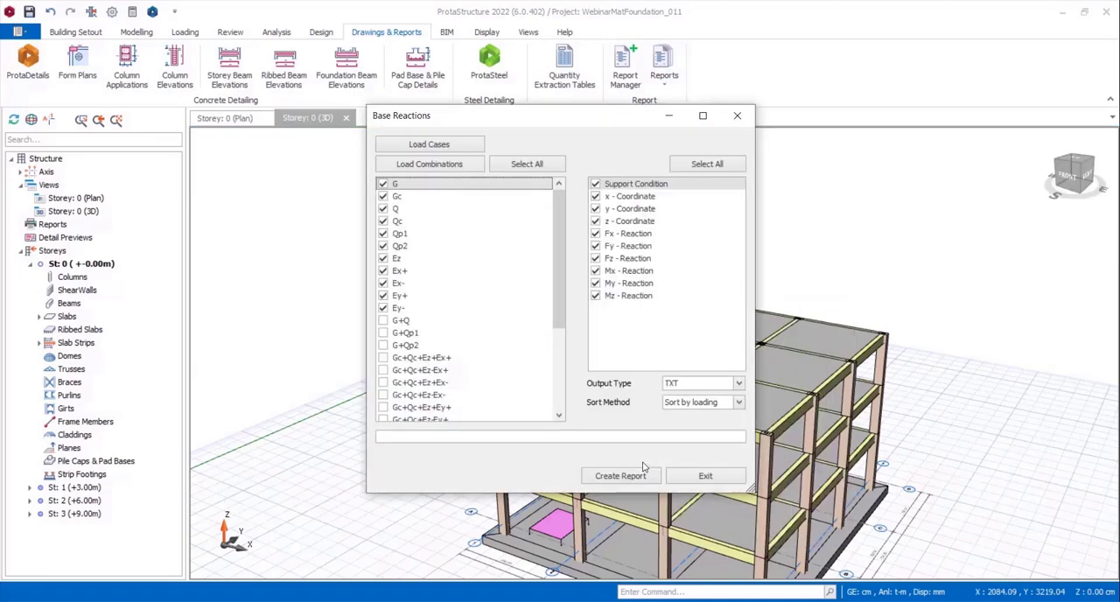
left_click(621, 476)
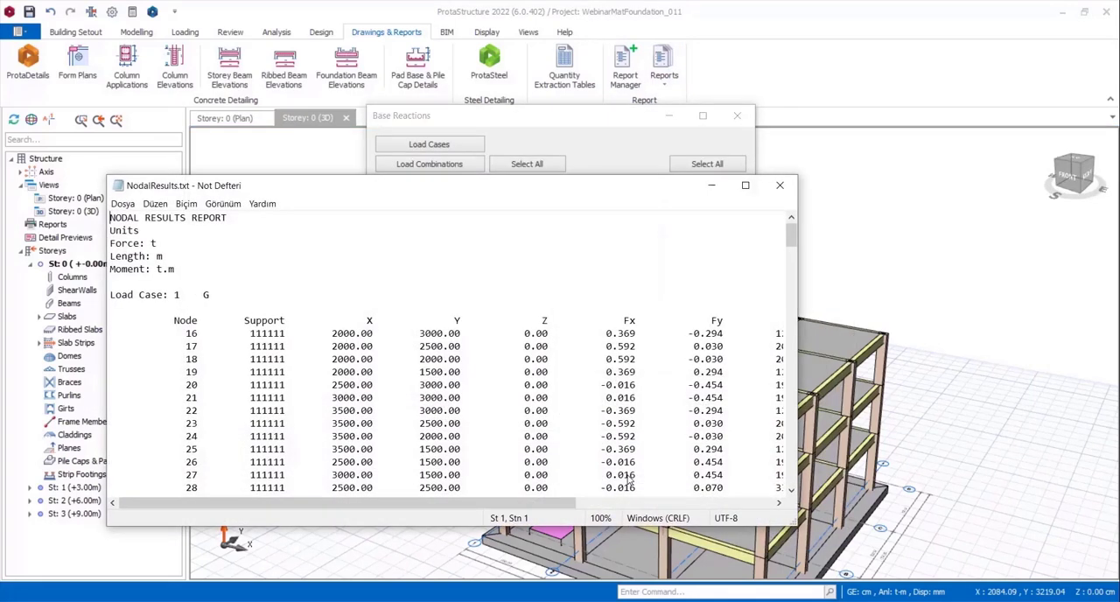
scroll(439, 334, "down", 5)
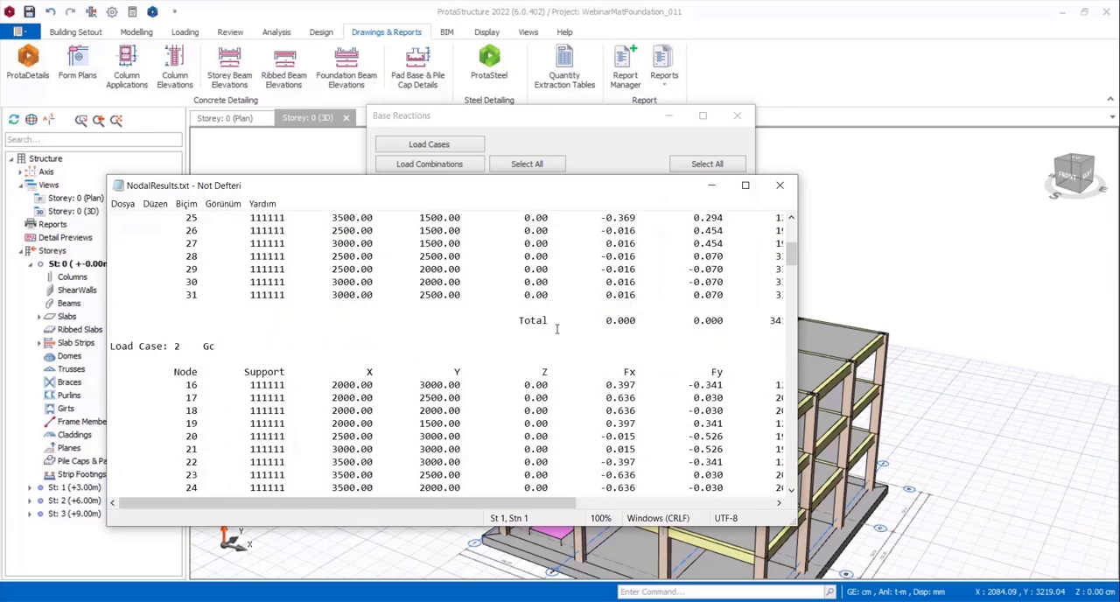
left_click(780, 186)
left_click(739, 385)
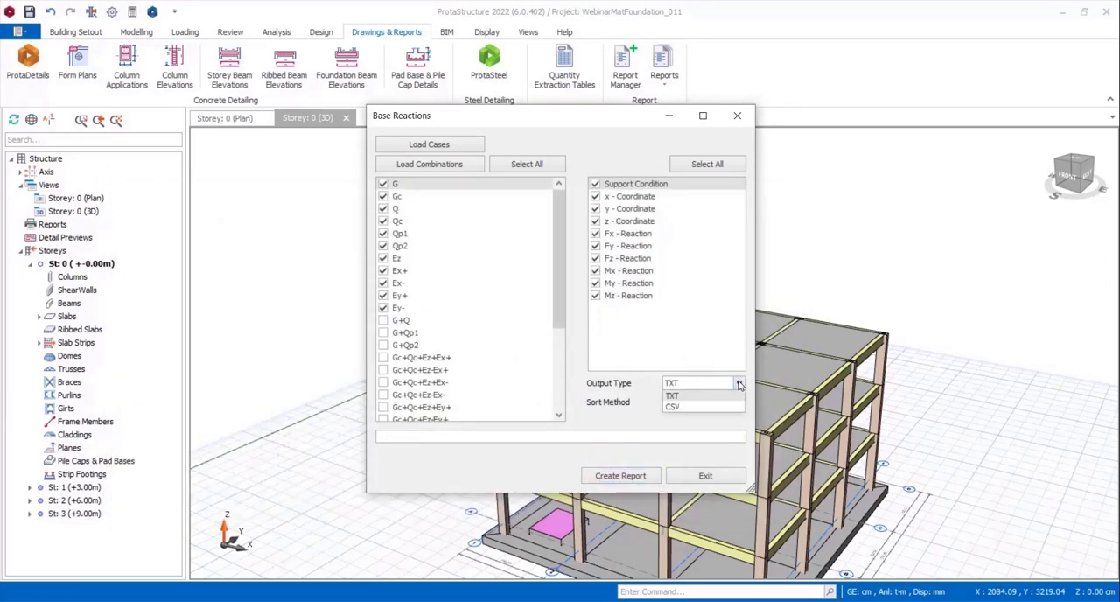
left_click(740, 385)
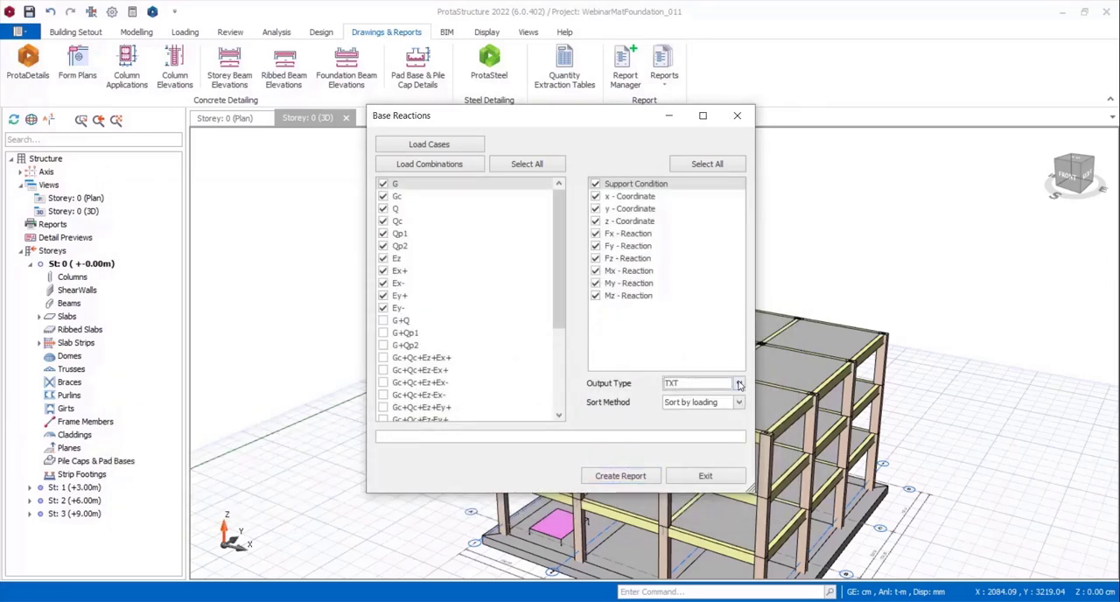
left_click(706, 476)
Generate the finite element foundation report for Envelope (Max) with all contours, FE information, slab reinforcement calculations and punching checks included.
left_click(664, 70)
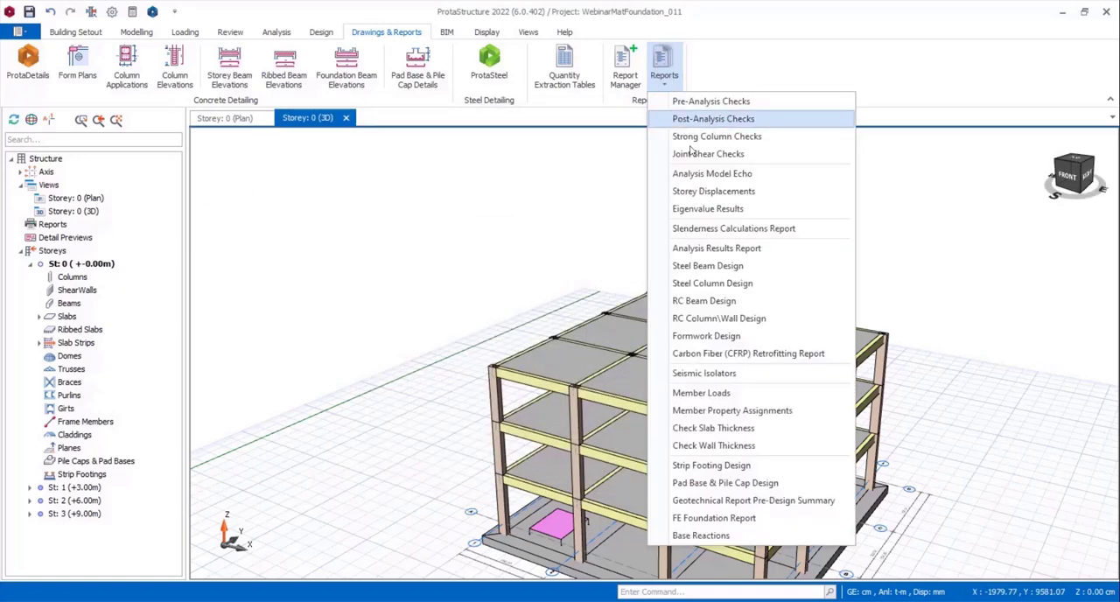
left_click(712, 518)
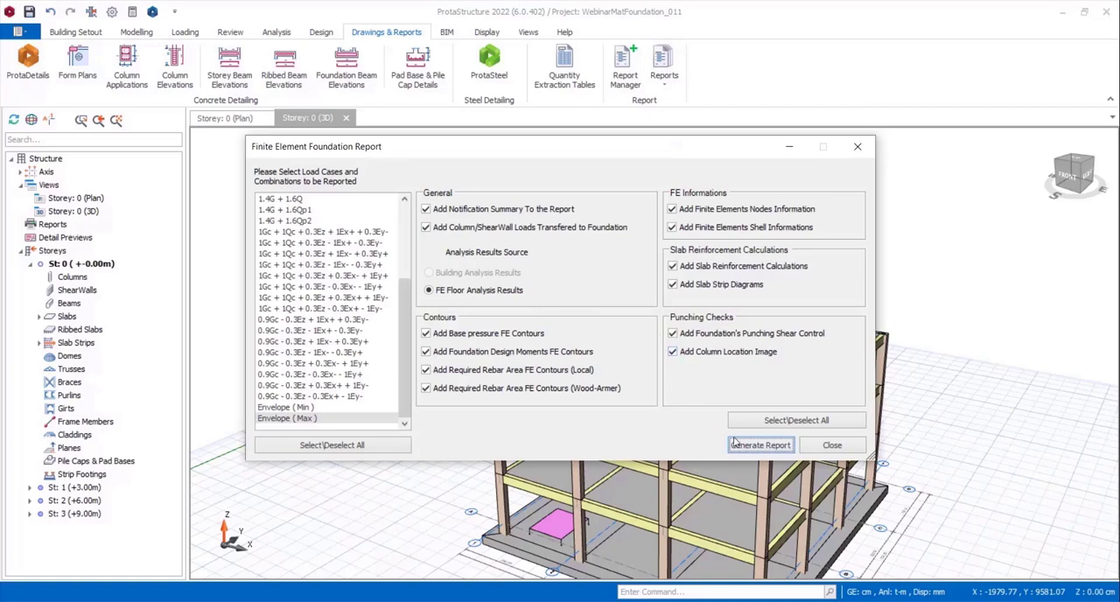
left_click(740, 447)
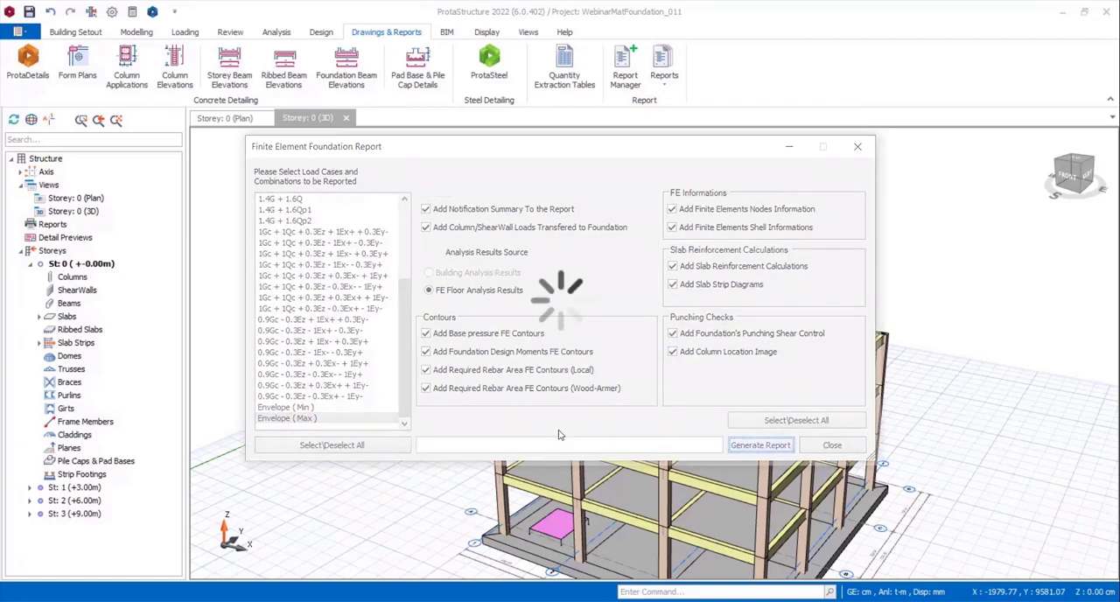
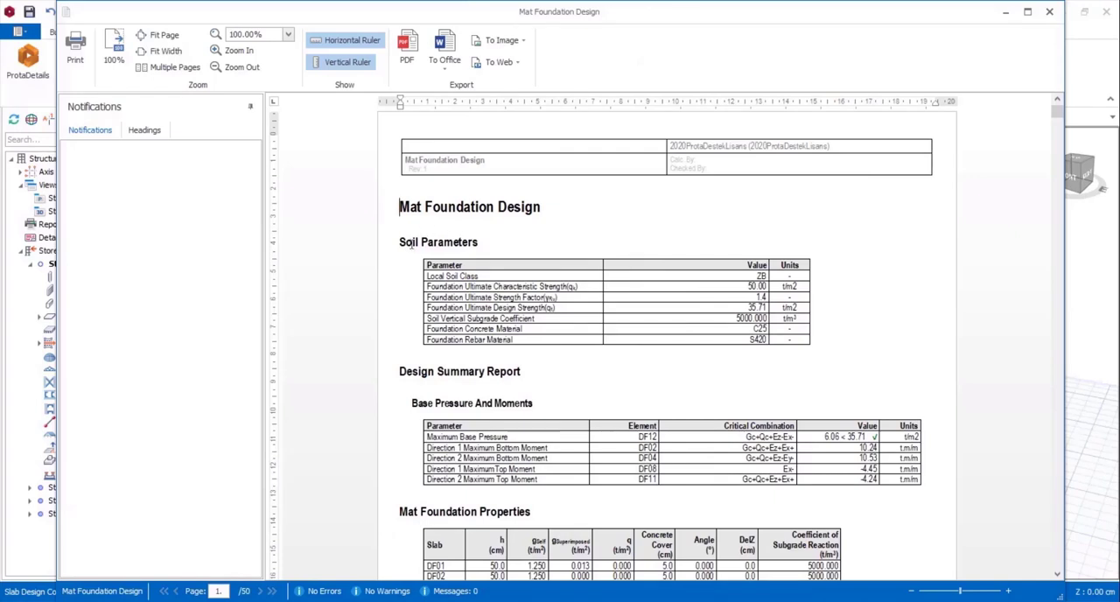
Examine the soil parameters, design summary, DF05's mat foundation properties and the slab strip diagrams in the mat foundation report.
scroll(717, 363, "down", 1)
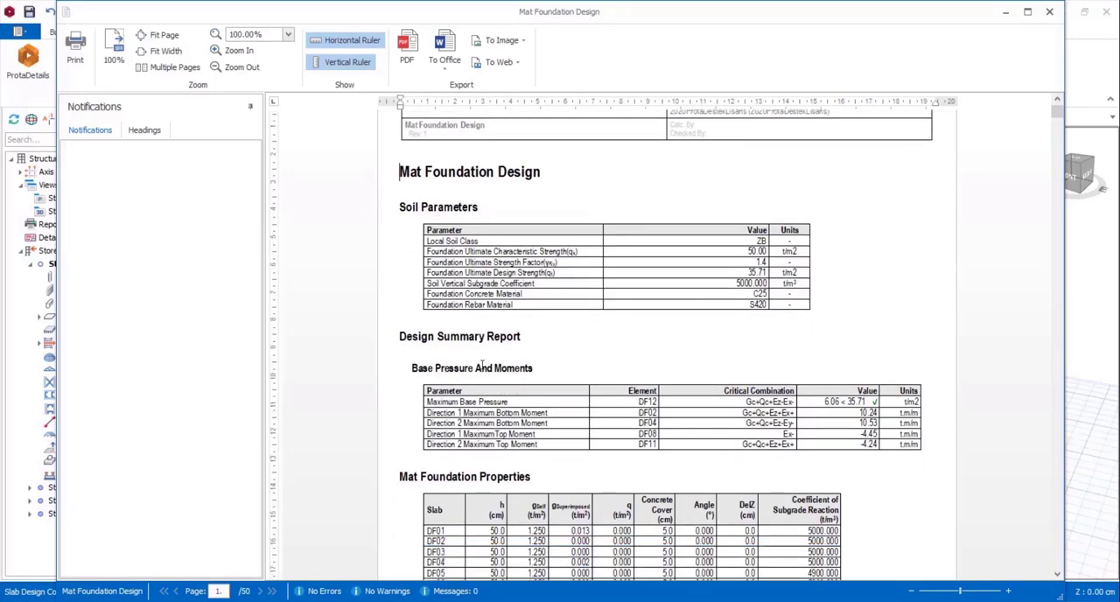
scroll(608, 370, "down", 4)
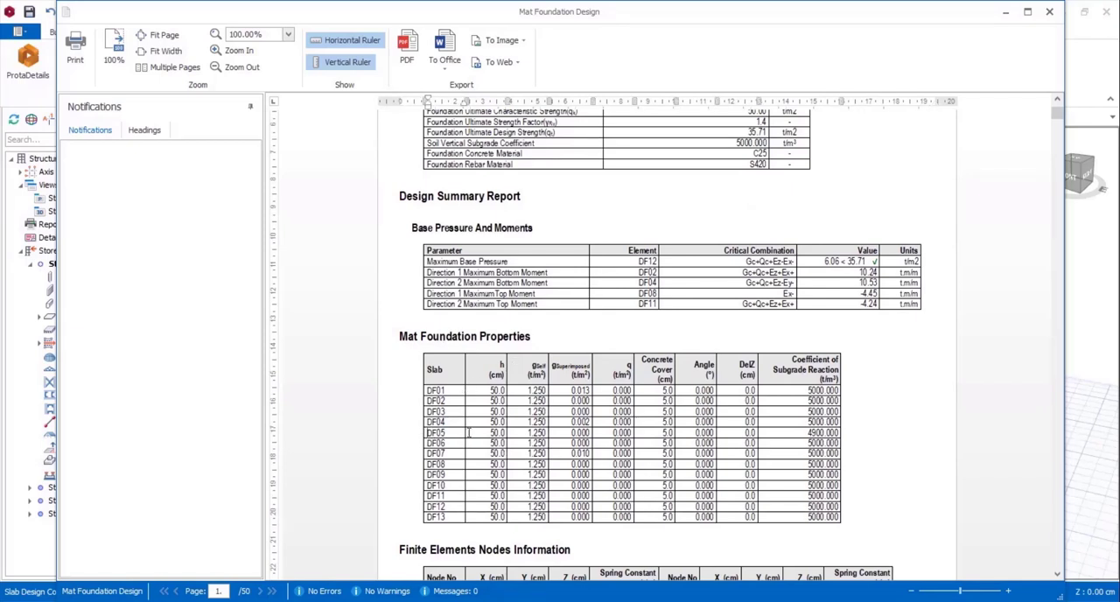
left_click_drag(429, 433, 831, 434)
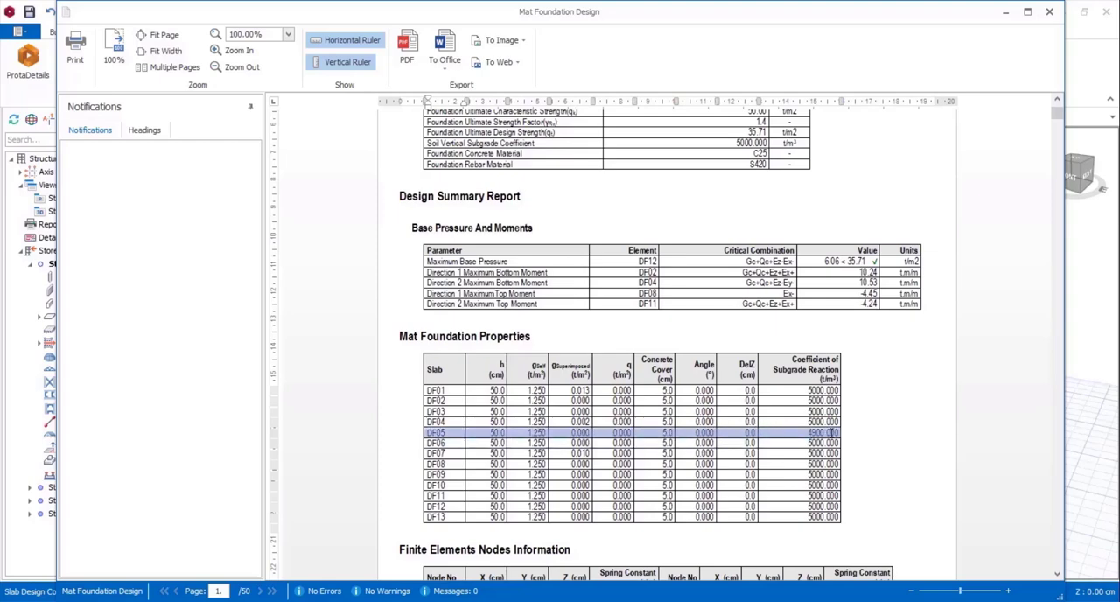
left_click(863, 436)
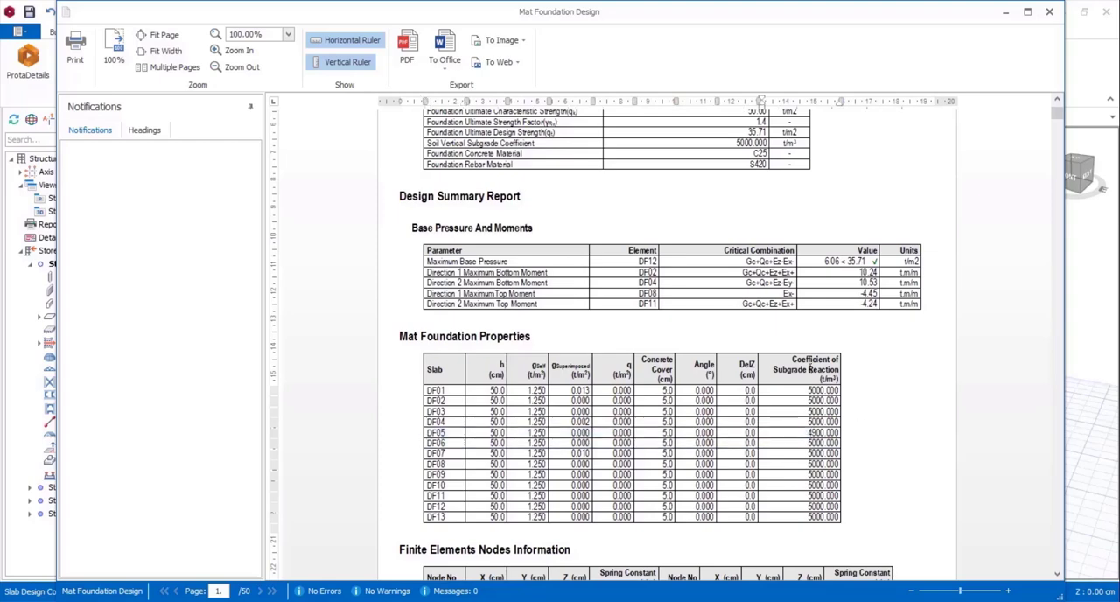
scroll(863, 435, "down", 6)
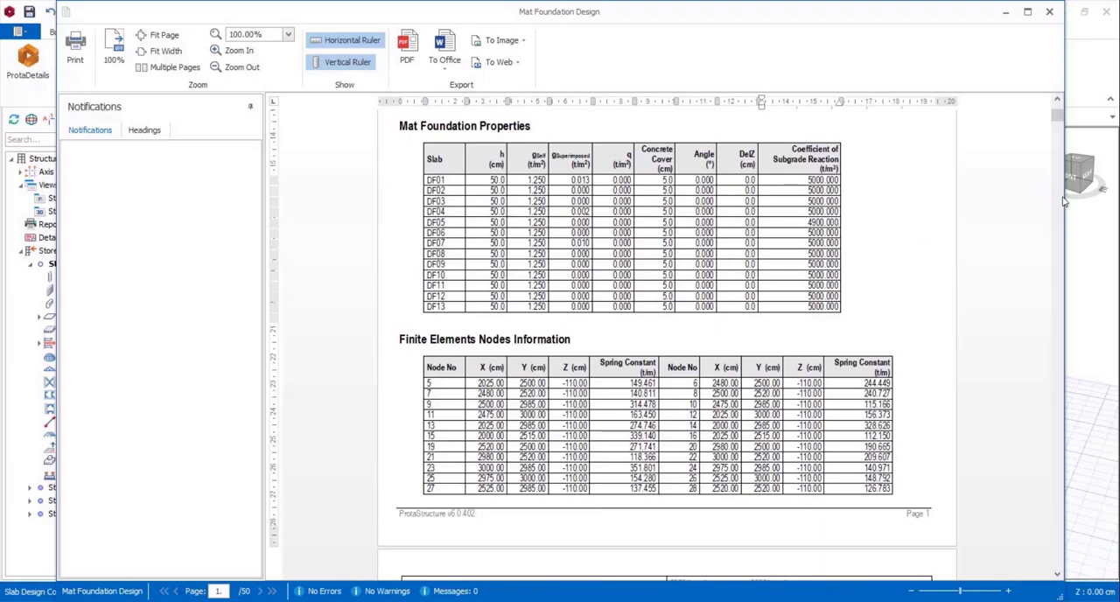
left_click_drag(1058, 122, 999, 473)
scroll(558, 335, "up", 10)
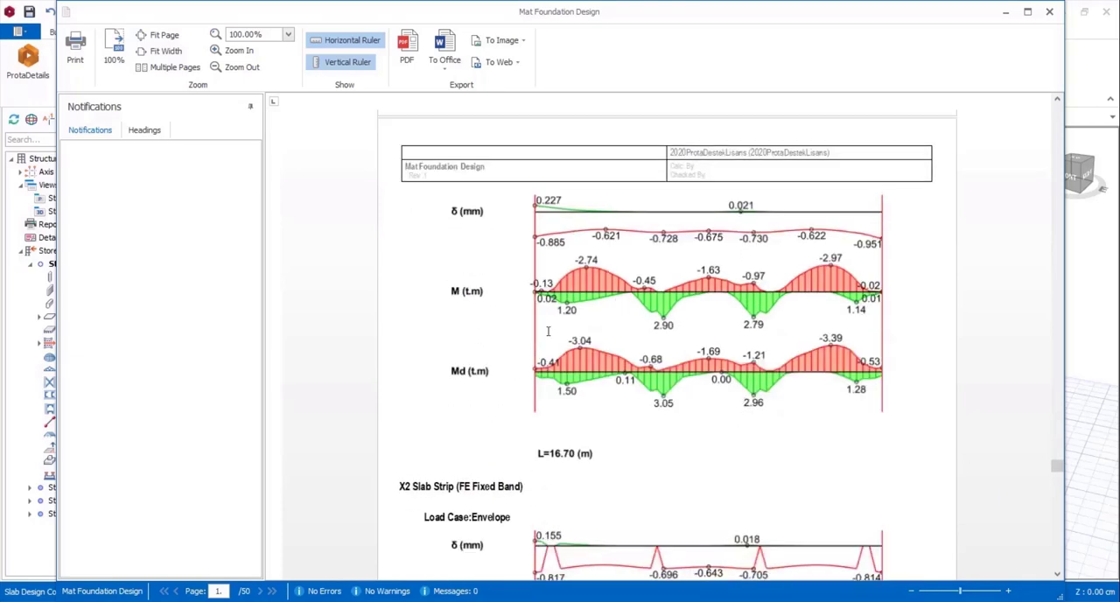
scroll(547, 337, "down", 10)
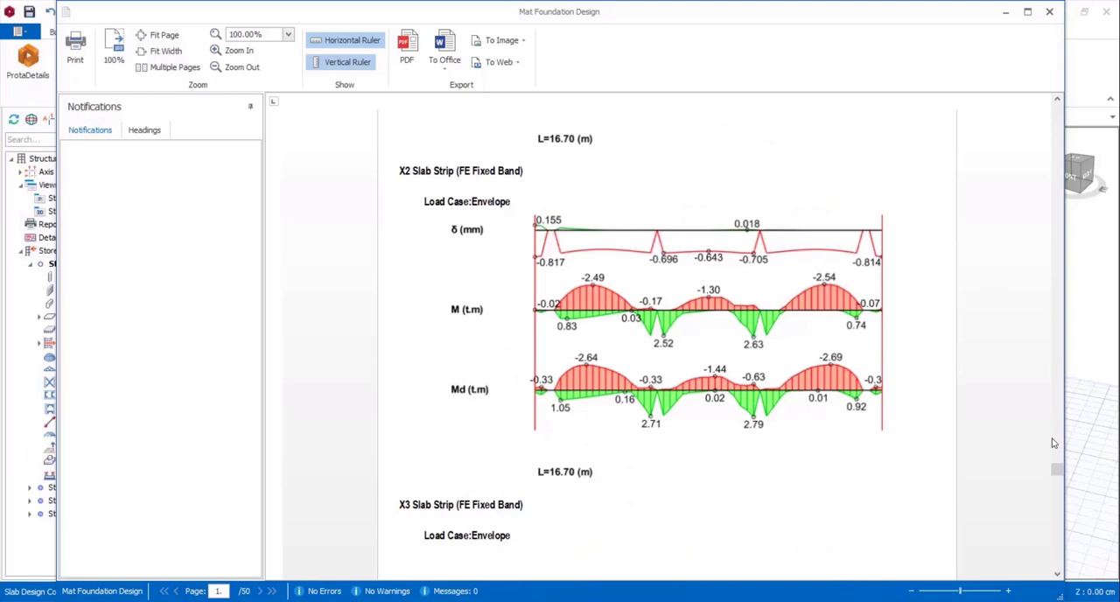
Review the punching checks, column loads and Y1 strip reinforcement in the mat foundation report, and close the report and its settings.
left_click_drag(1057, 471, 1059, 571)
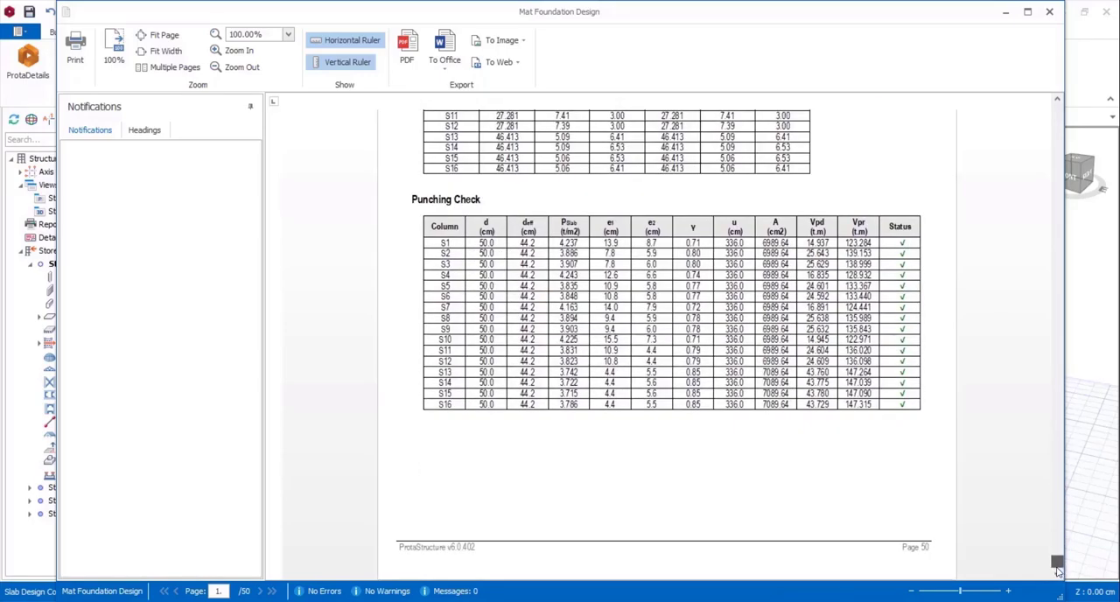
scroll(726, 325, "up", 6)
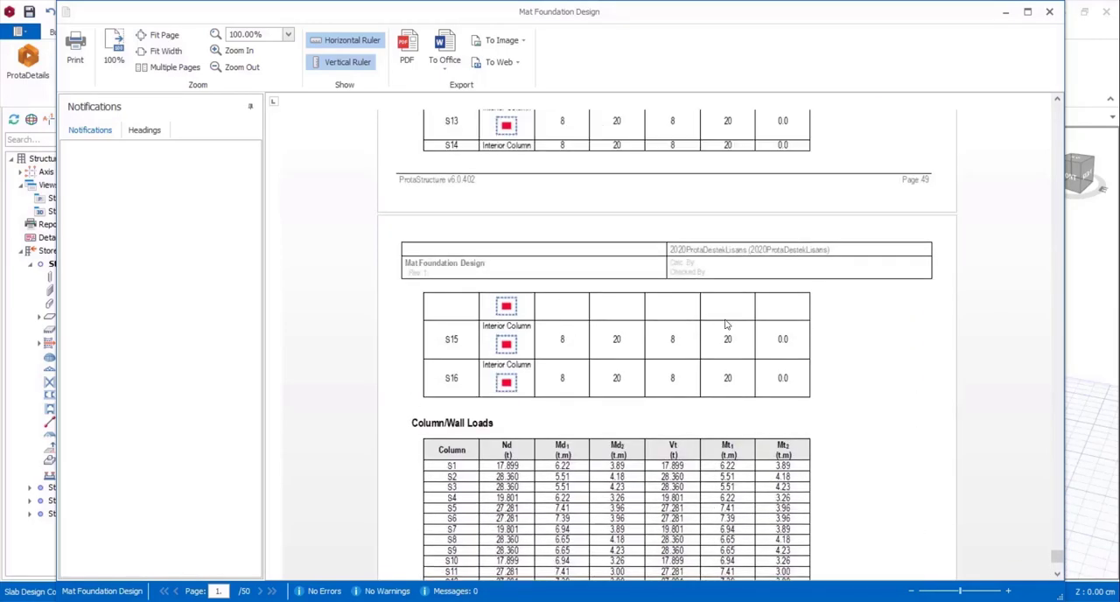
scroll(725, 324, "up", 2)
left_click_drag(1057, 556, 1054, 536)
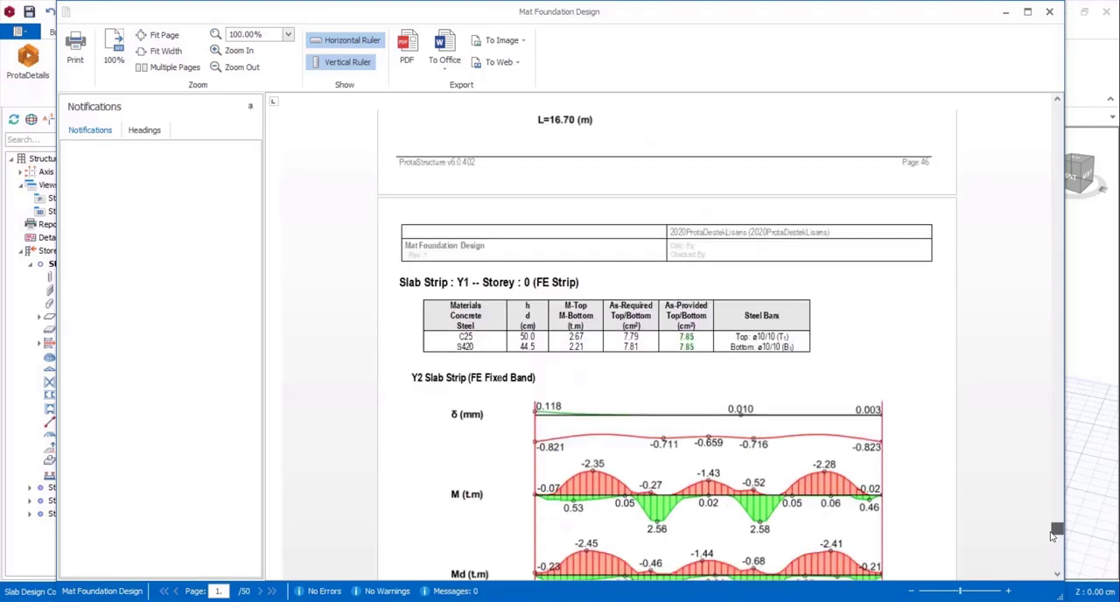
left_click(1051, 14)
left_click(830, 445)
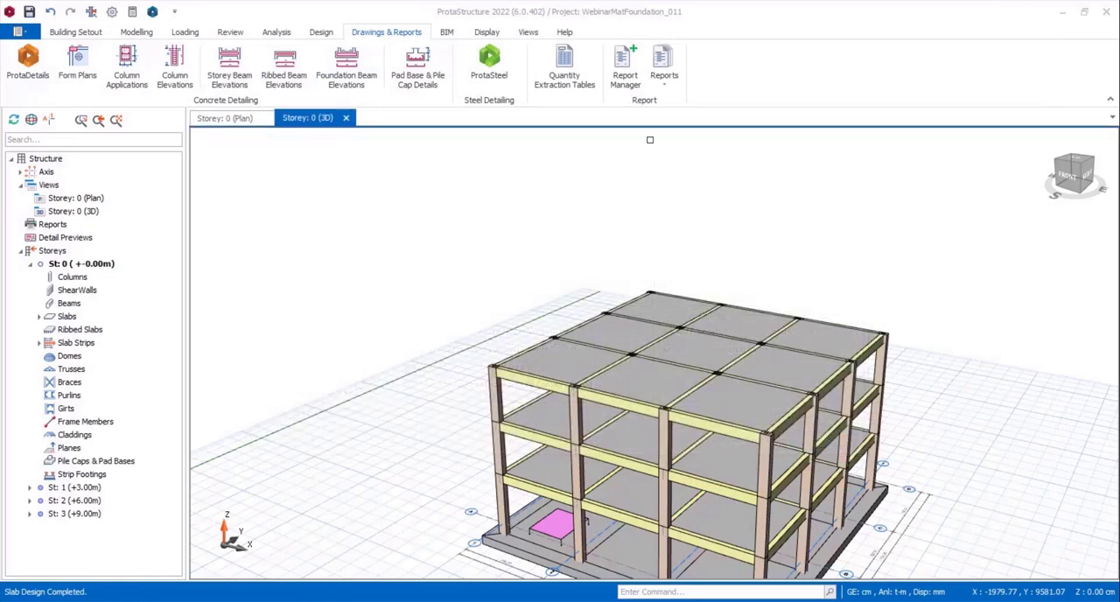
Open the FE foundation analytical model and display the diagram profile of slab strip X1.
left_click(276, 31)
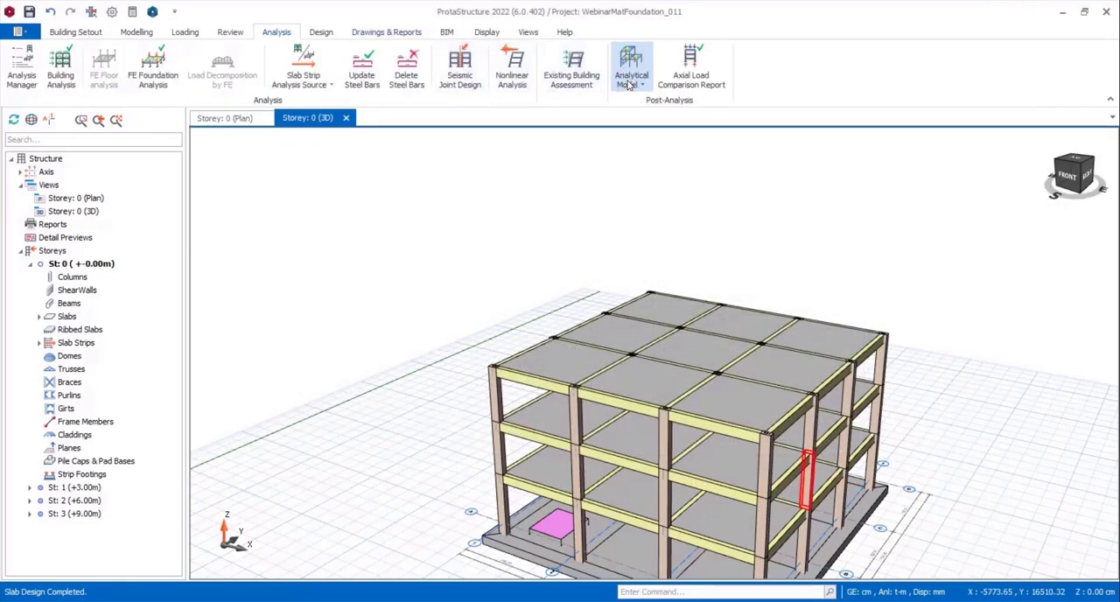
left_click(631, 66)
left_click(663, 107)
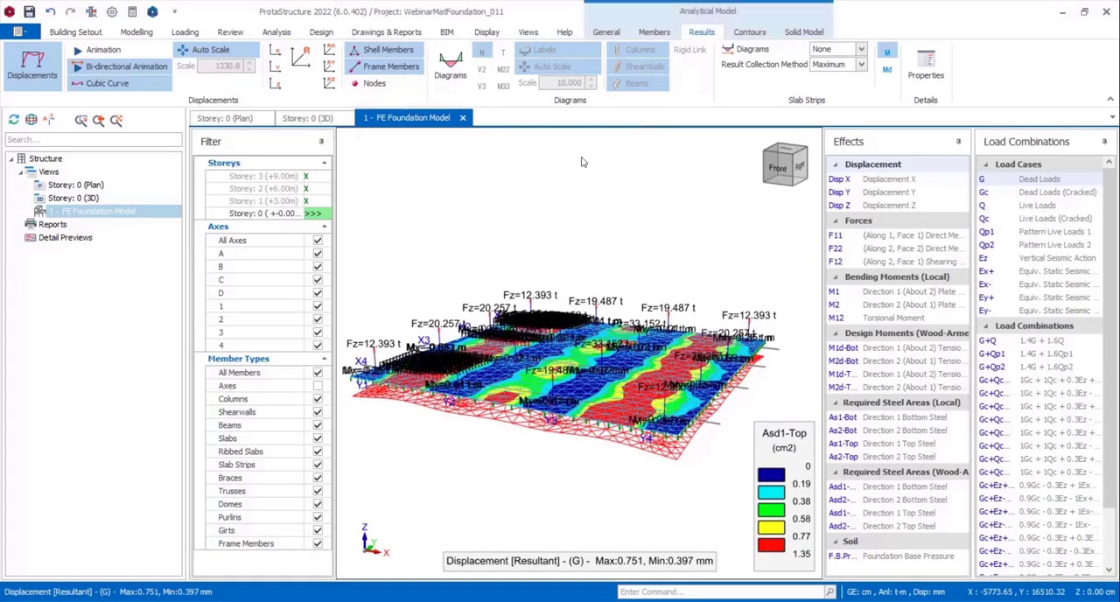
middle_click_drag(486, 251, 447, 306)
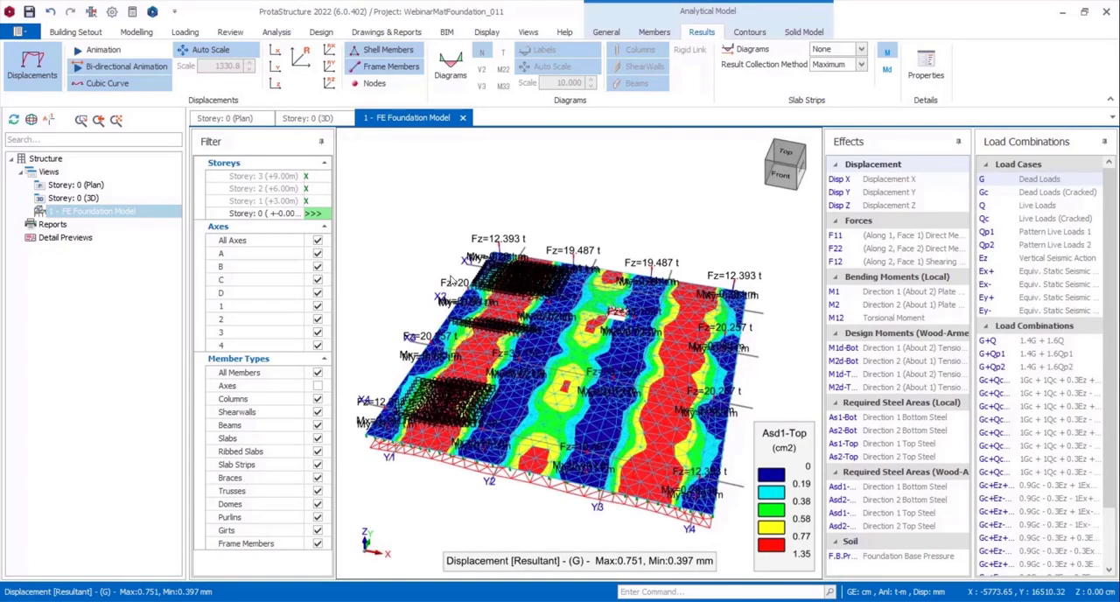
scroll(454, 265, "up", 3)
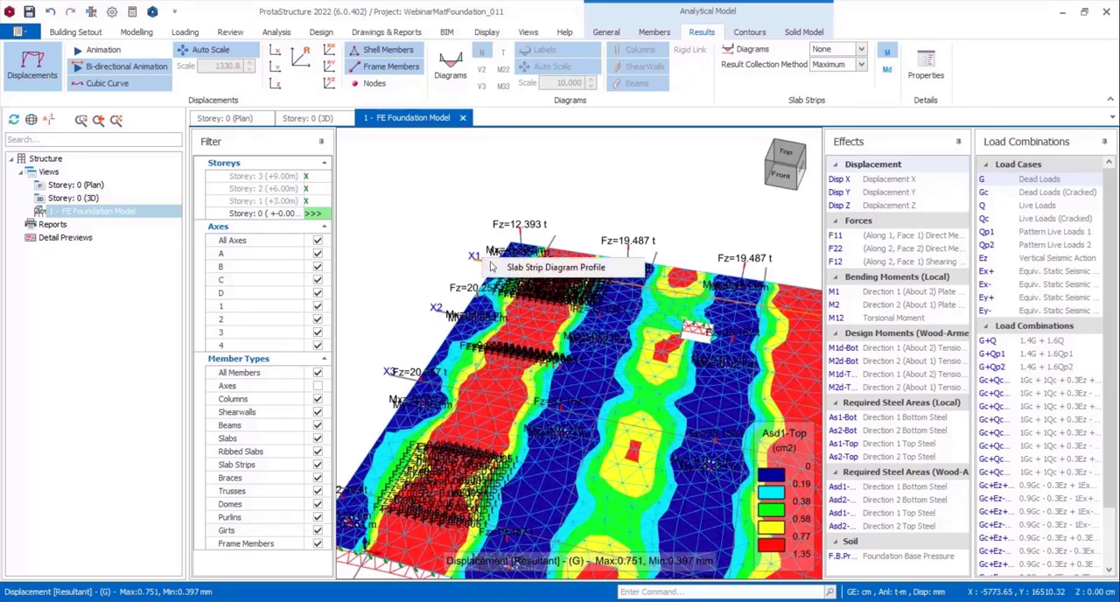
left_click(497, 267)
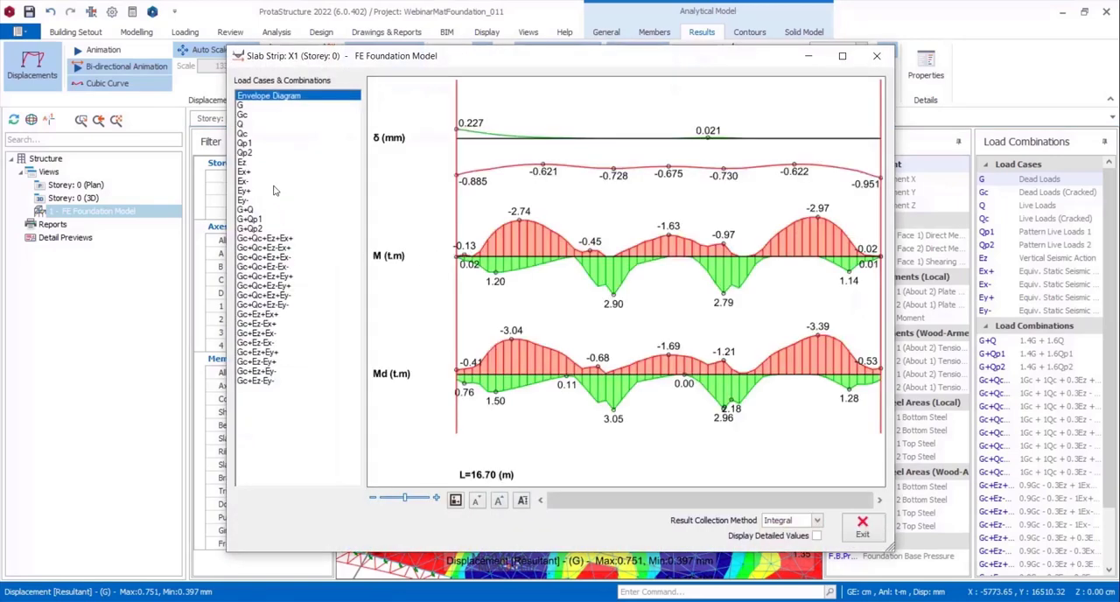
View slab strip X1's diagrams for Gc+Qc+Ez+Ex+, Gc+Qc+Ez+Ey+ and Gc+Ez-Ex+, and close the diagram and the FE foundation model.
left_click(262, 237)
left_click(260, 275)
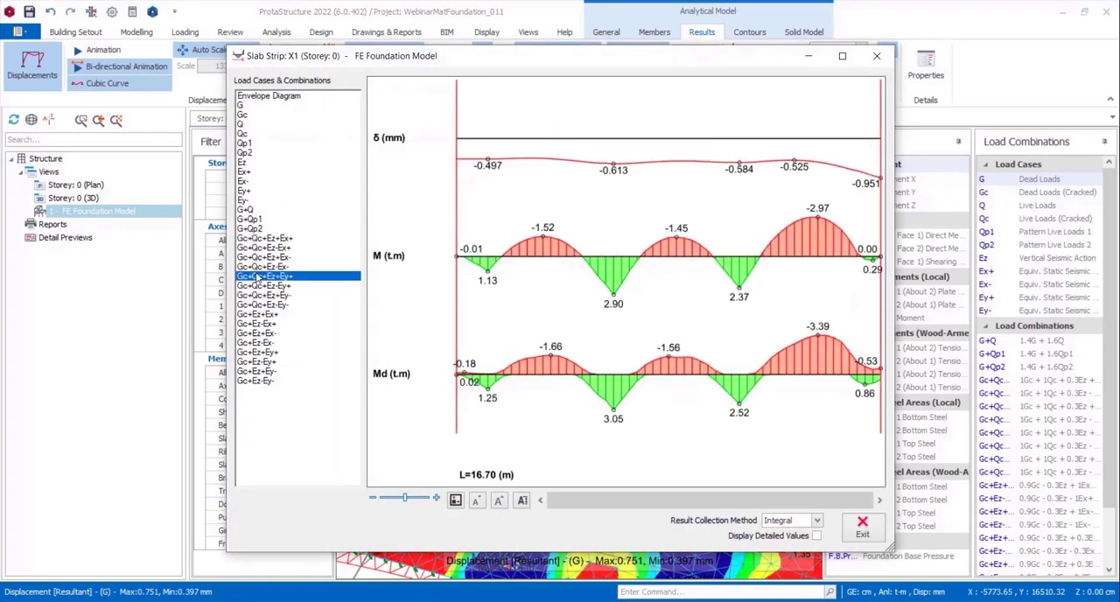
left_click(254, 324)
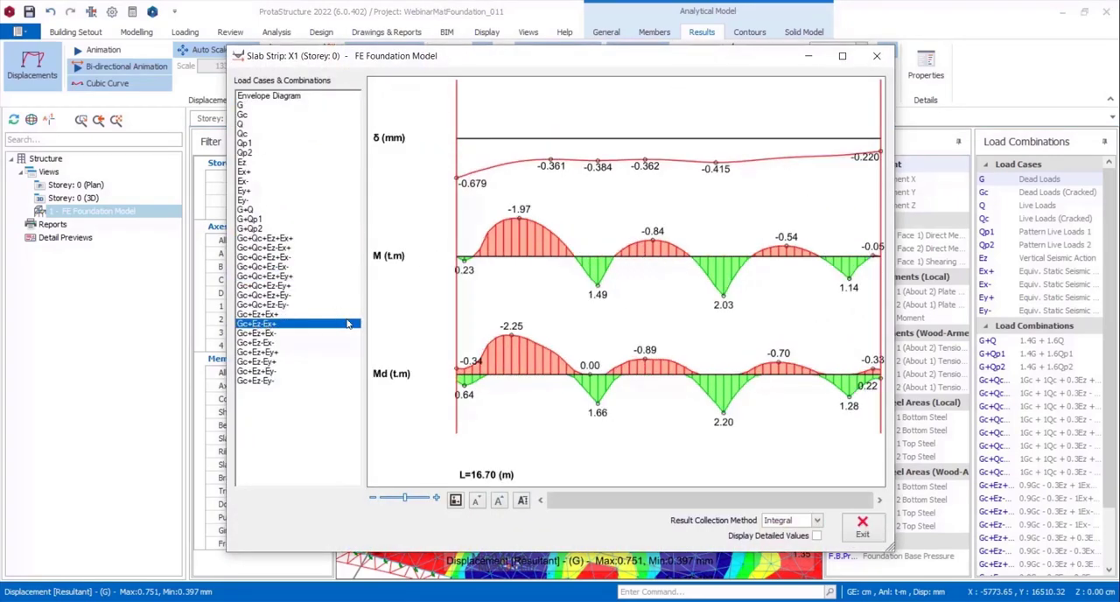
left_click(863, 528)
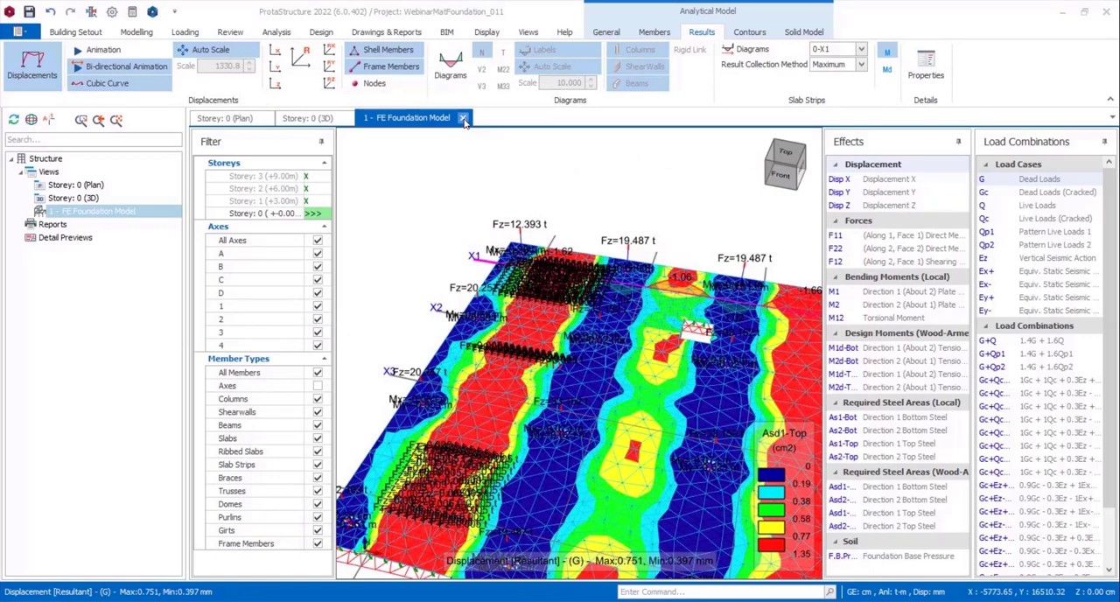
left_click(464, 118)
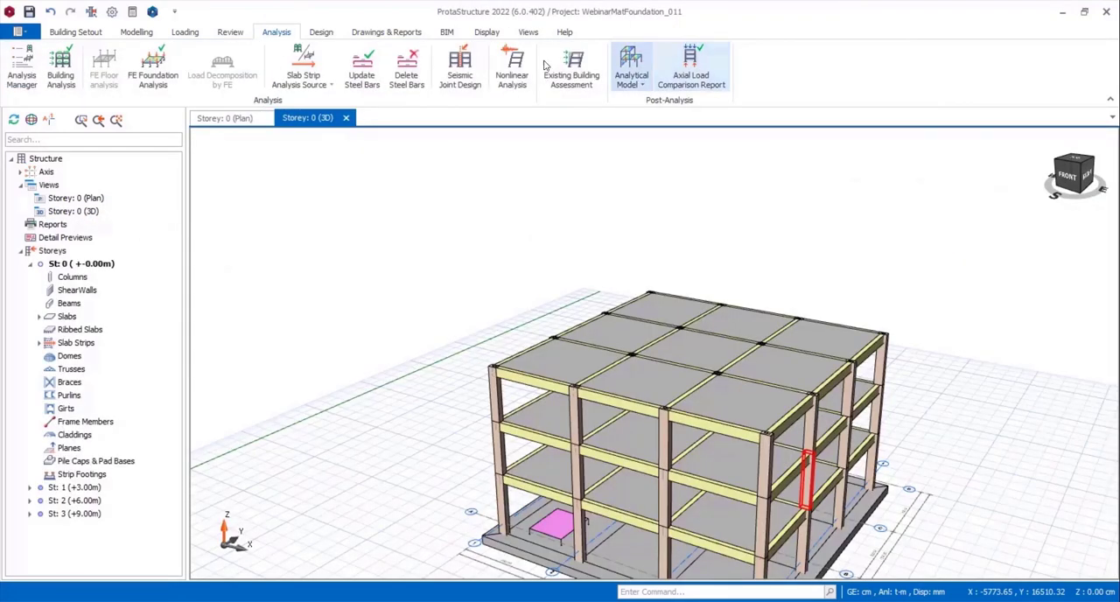
Generate the Geotechnical Report Pre-Design Summary.
left_click(418, 32)
left_click(665, 68)
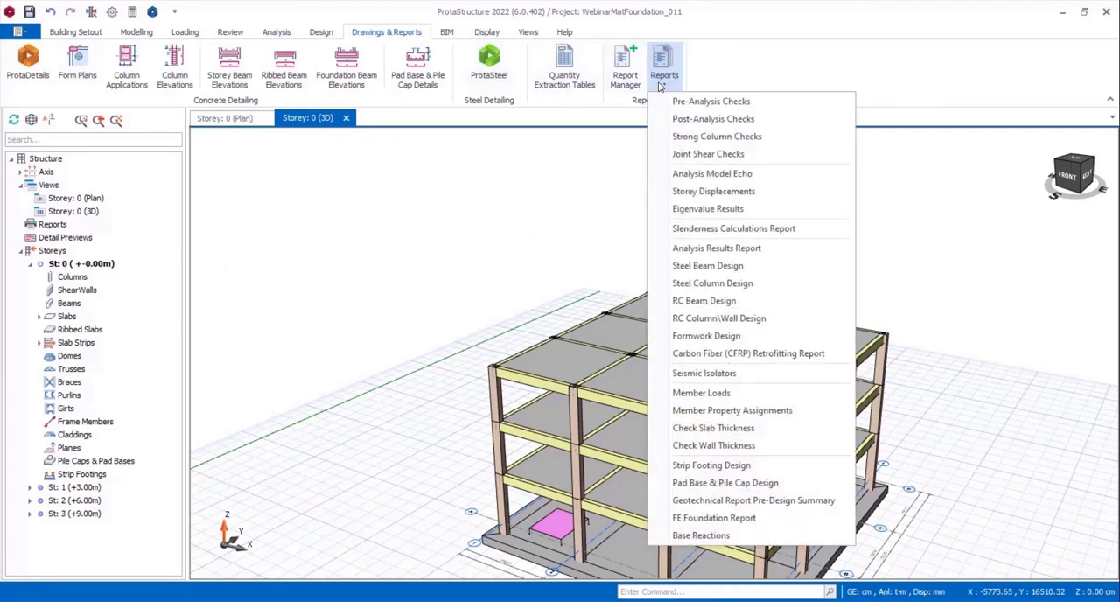
left_click(733, 500)
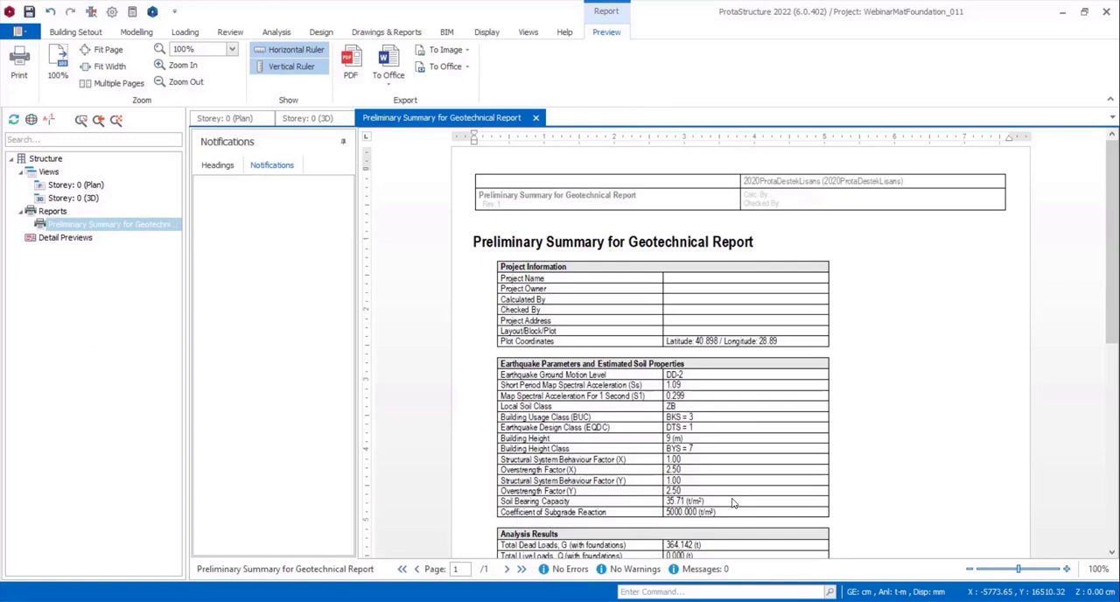
Examine the earthquake parameters, analysis results and raft soil pressures in the geotechnical summary and close it.
scroll(776, 336, "down", 1)
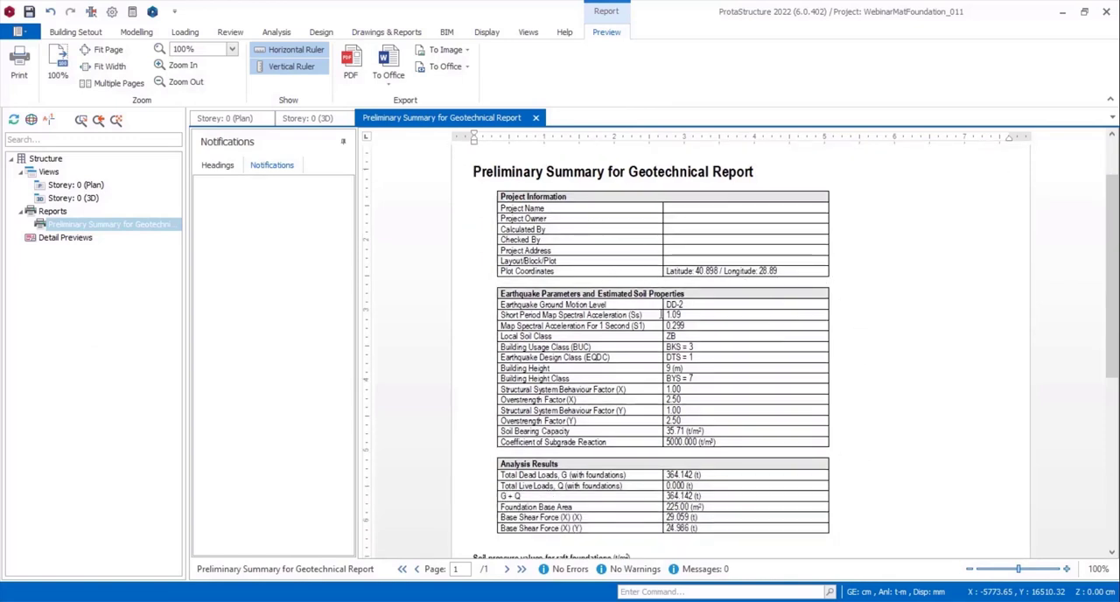
scroll(662, 315, "down", 3)
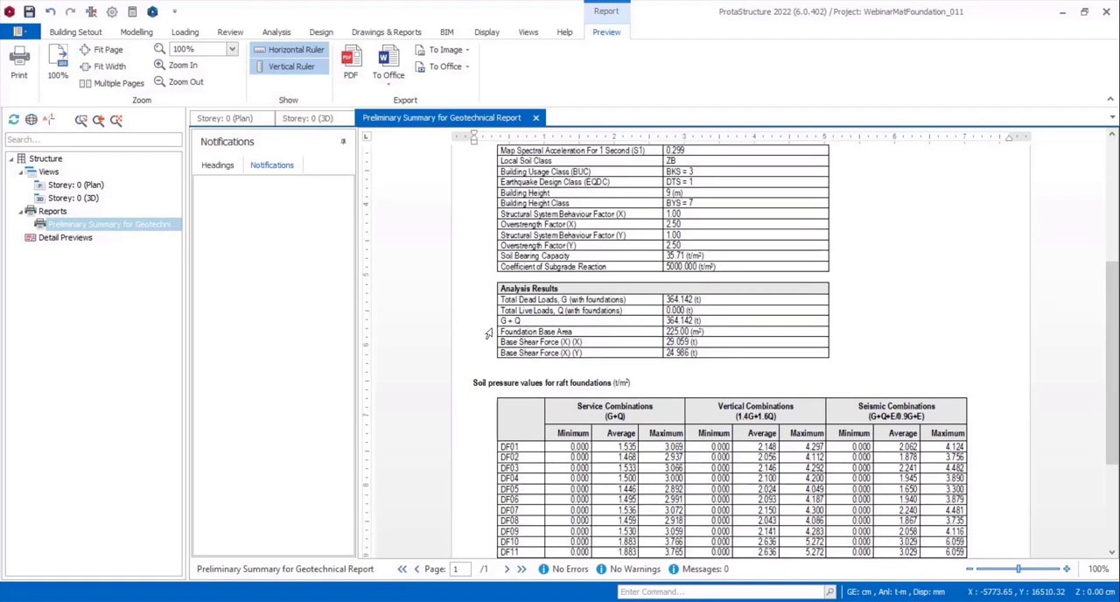
scroll(489, 341, "down", 1)
scroll(553, 354, "down", 2)
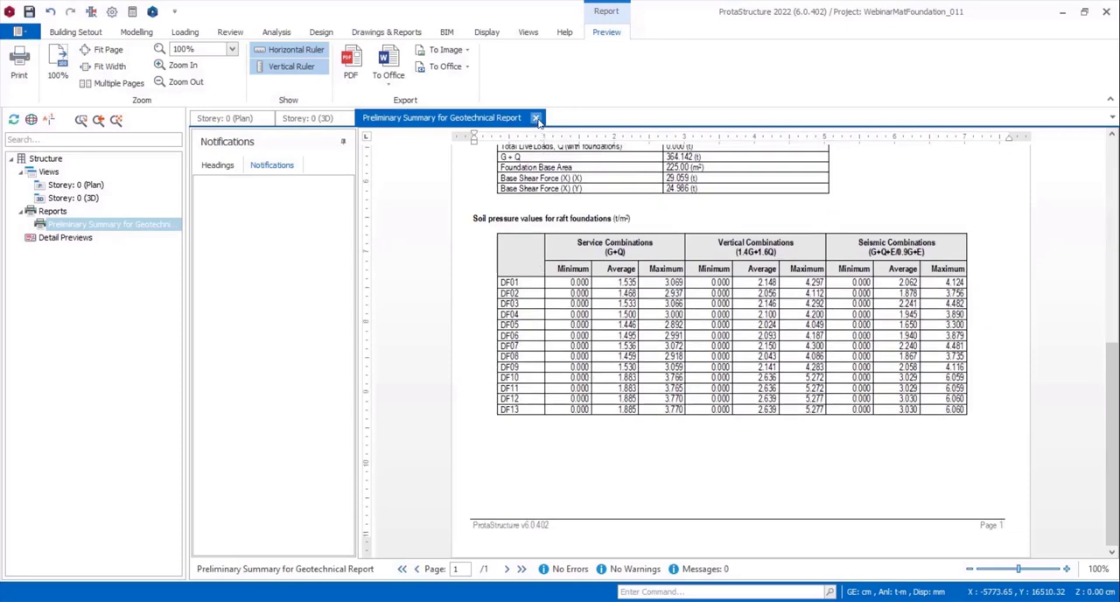
left_click(537, 118)
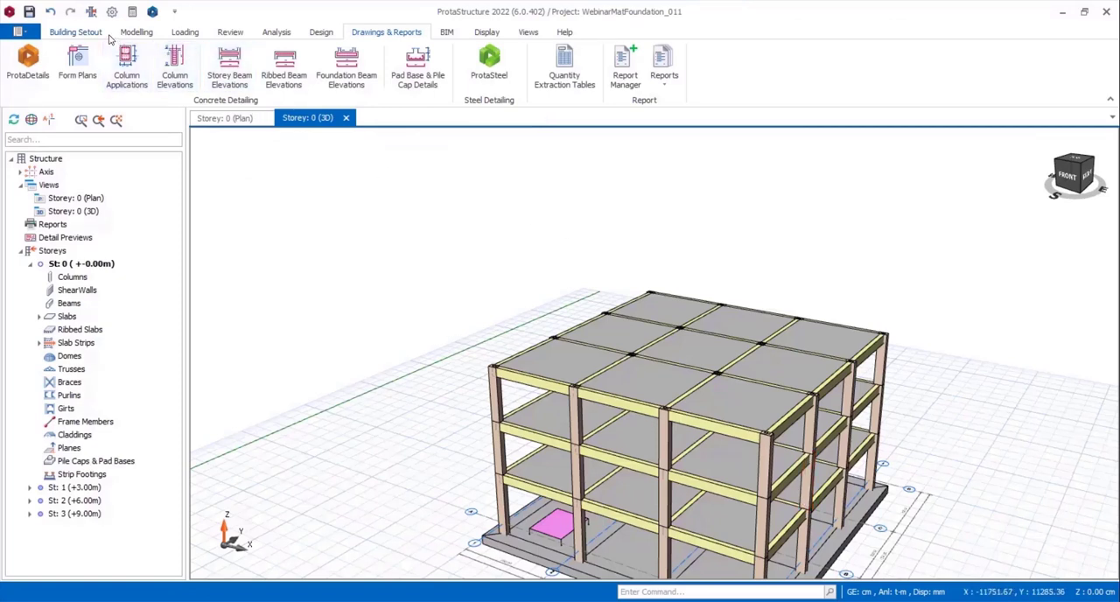
Display the standard Disp Z Envelope (Max) FE foundation contour on the Storey 0 plan through Visual Interrogation.
left_click(484, 35)
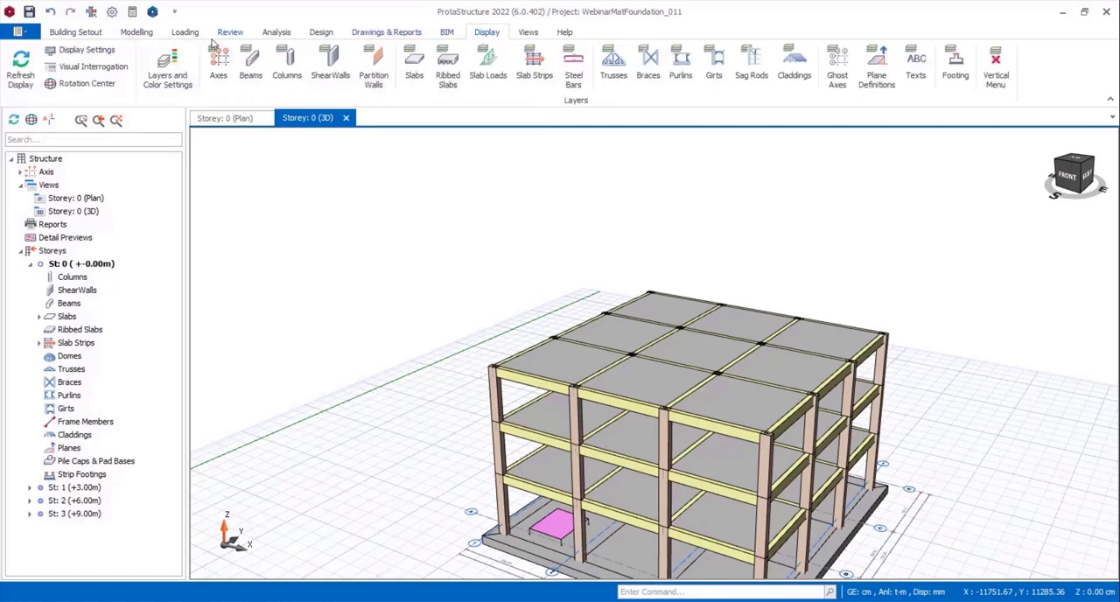
left_click(216, 121)
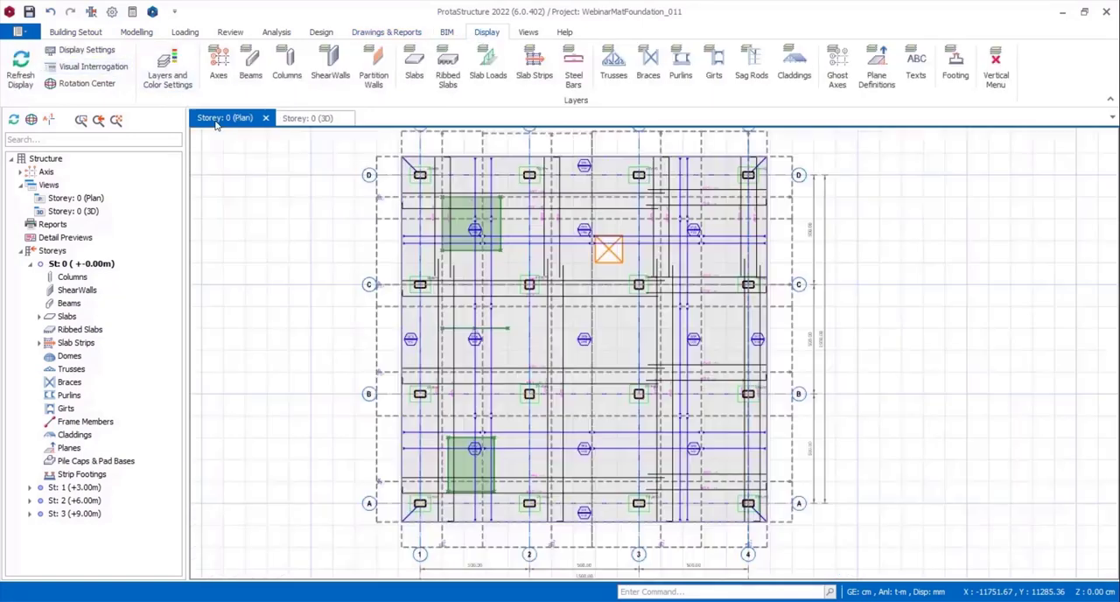
left_click(93, 66)
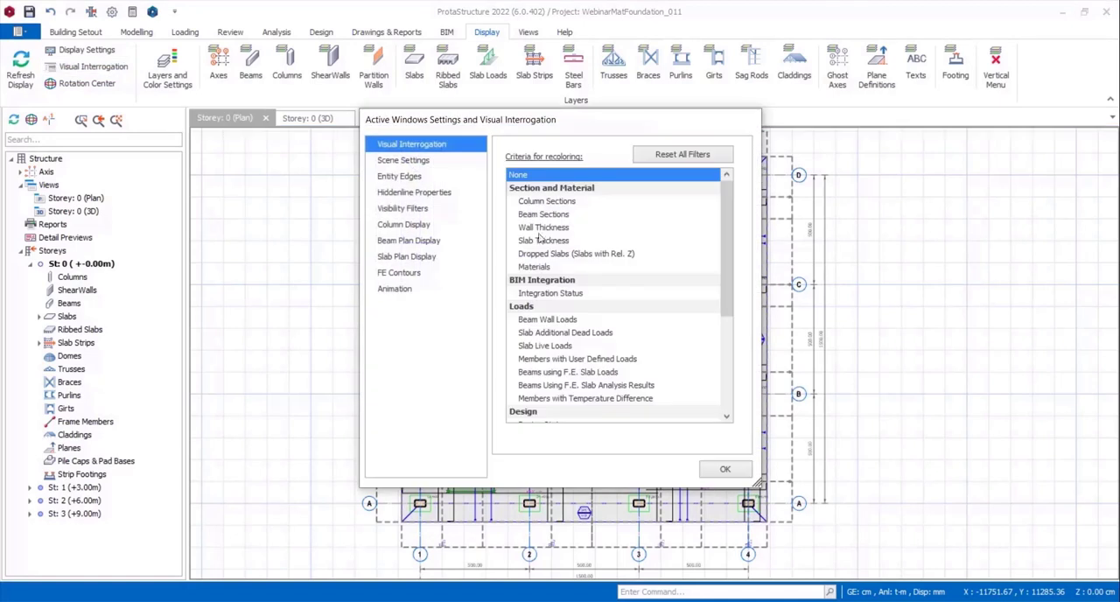
left_click(415, 274)
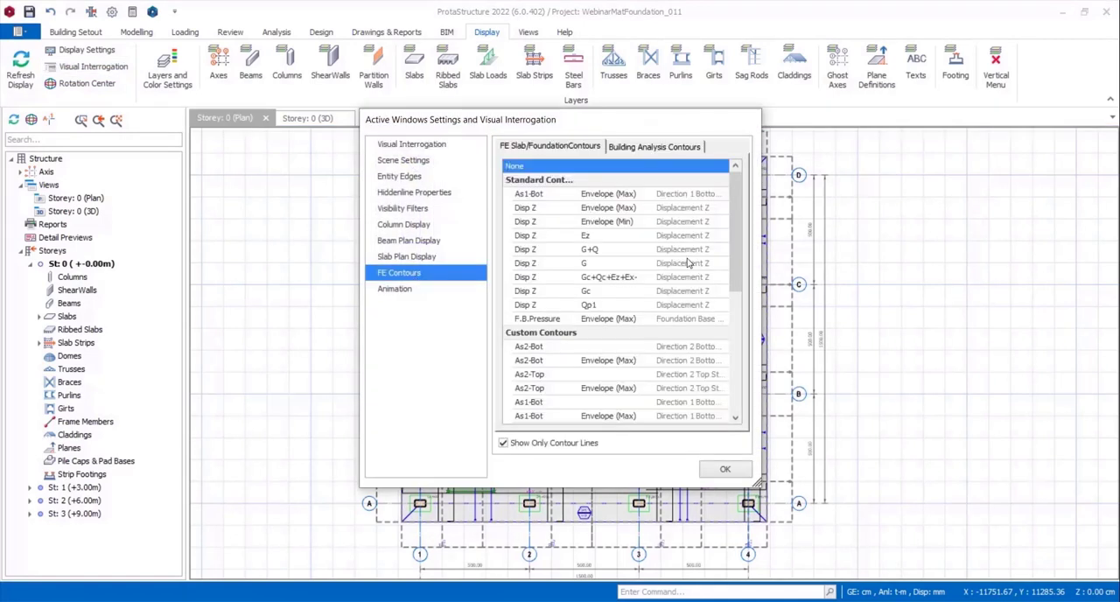
left_click(600, 210)
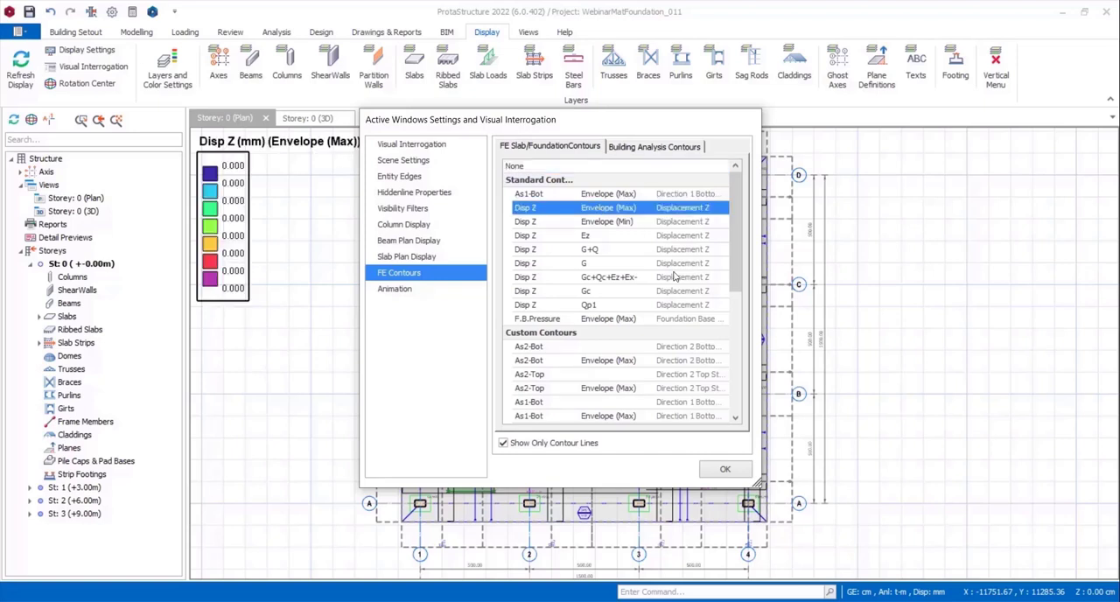
Display the custom As2-Bot Envelope (Max) FE foundation contour on the Storey 0 plan.
scroll(650, 312, "down", 1)
scroll(649, 312, "down", 2)
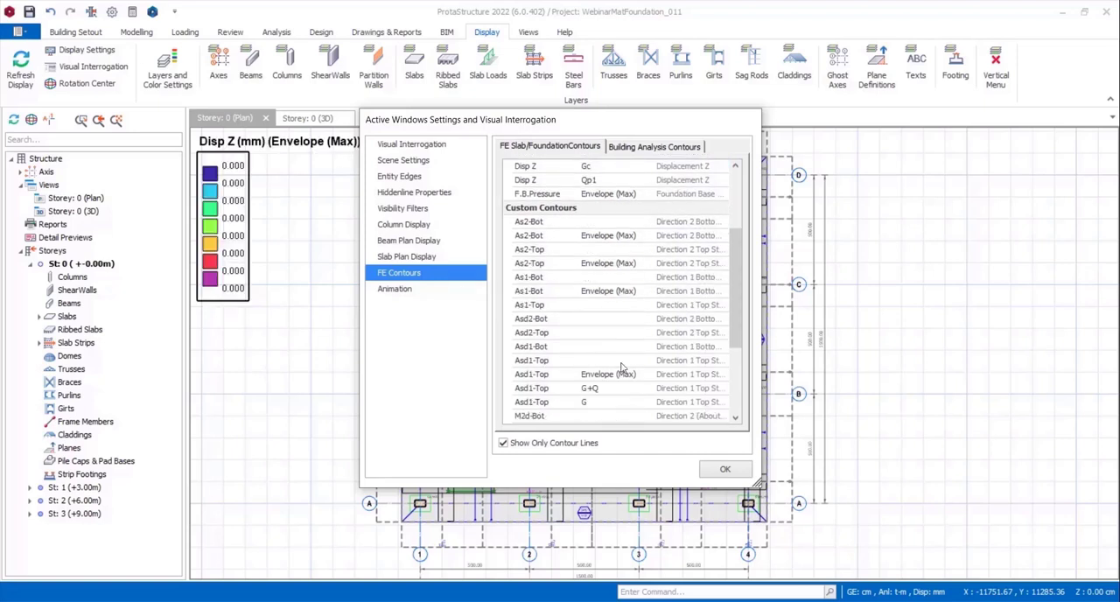
scroll(621, 366, "down", 3)
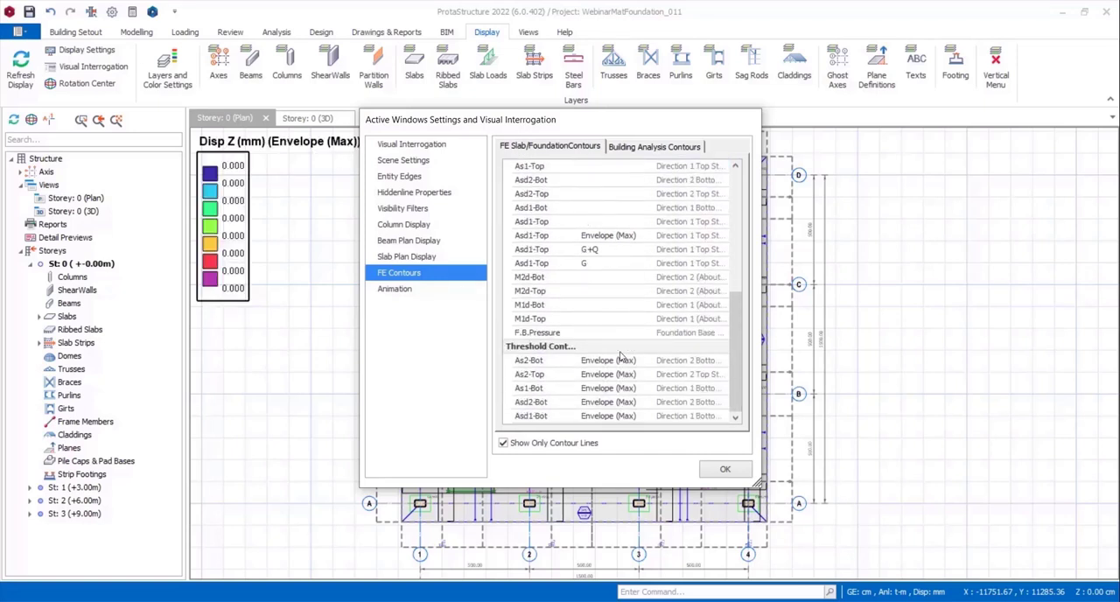
scroll(627, 344, "up", 3)
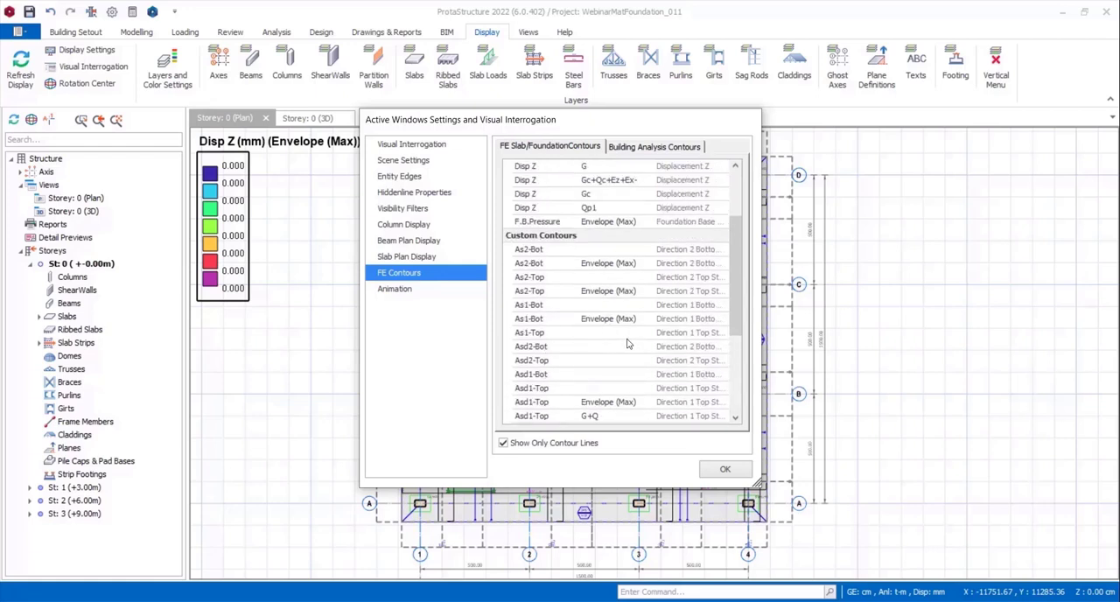
left_click(619, 264)
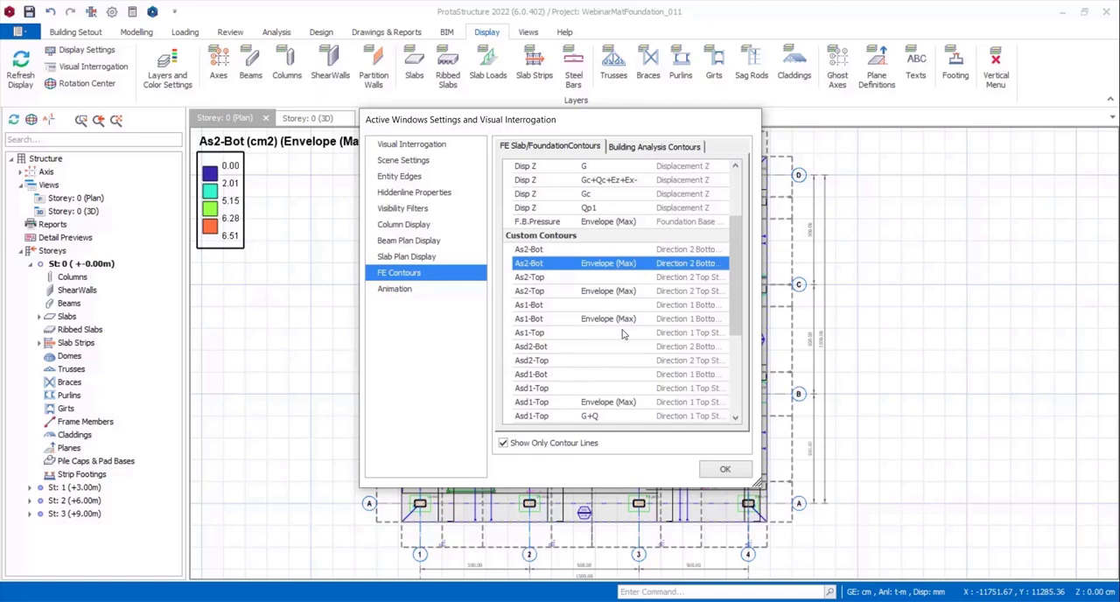
left_click(724, 471)
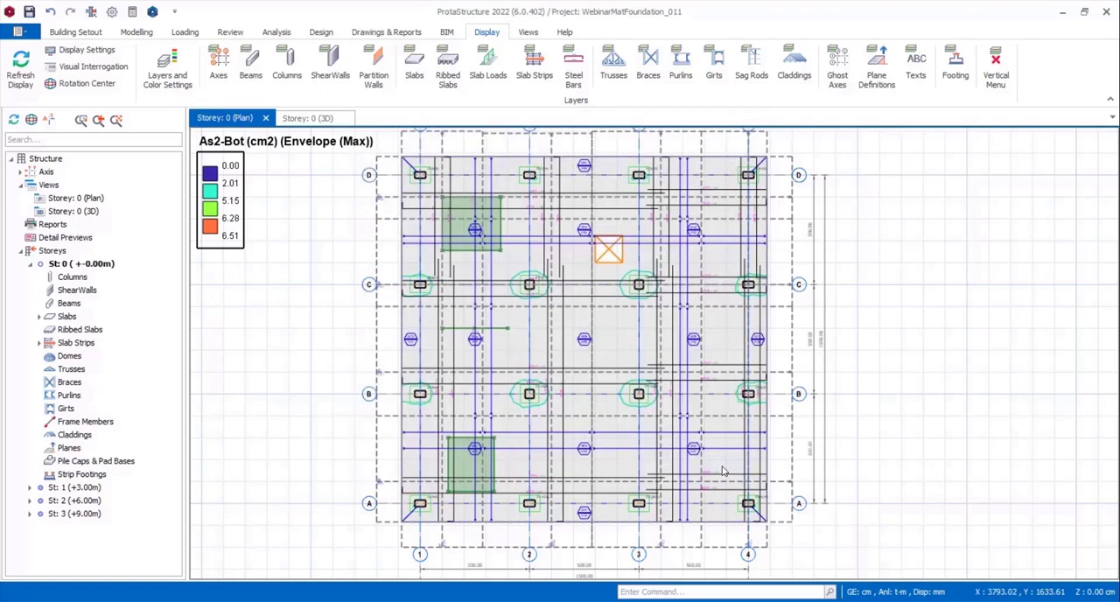
Examine the As2-Bot contour lines around the columns on axis C and across the whole raft plan.
scroll(641, 281, "up", 3)
scroll(642, 281, "up", 5)
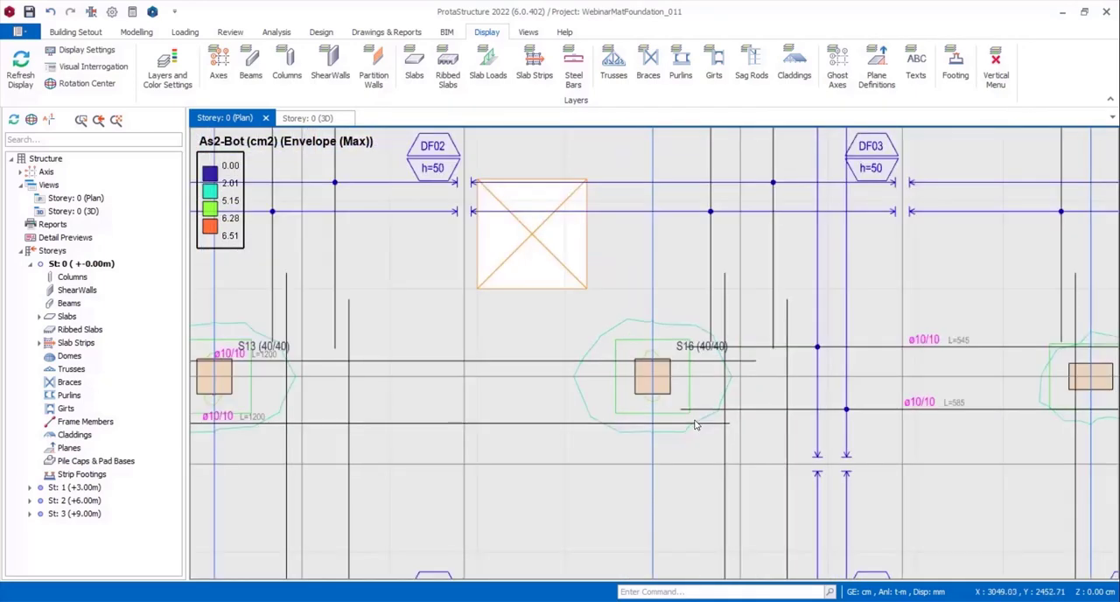
scroll(683, 420, "down", 5)
scroll(470, 387, "up", 4)
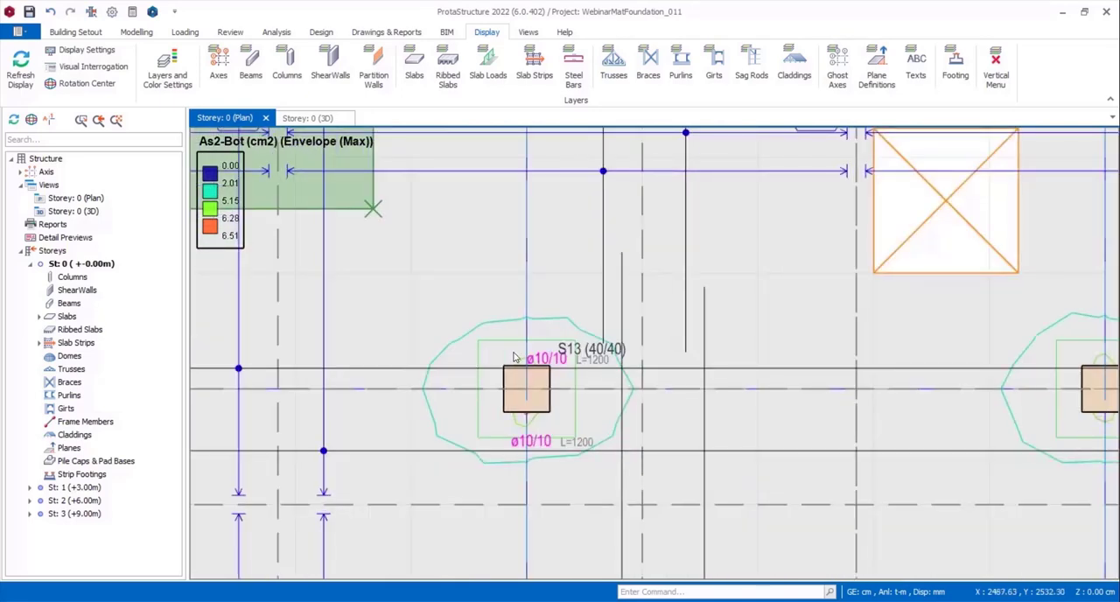
scroll(525, 354, "down", 3)
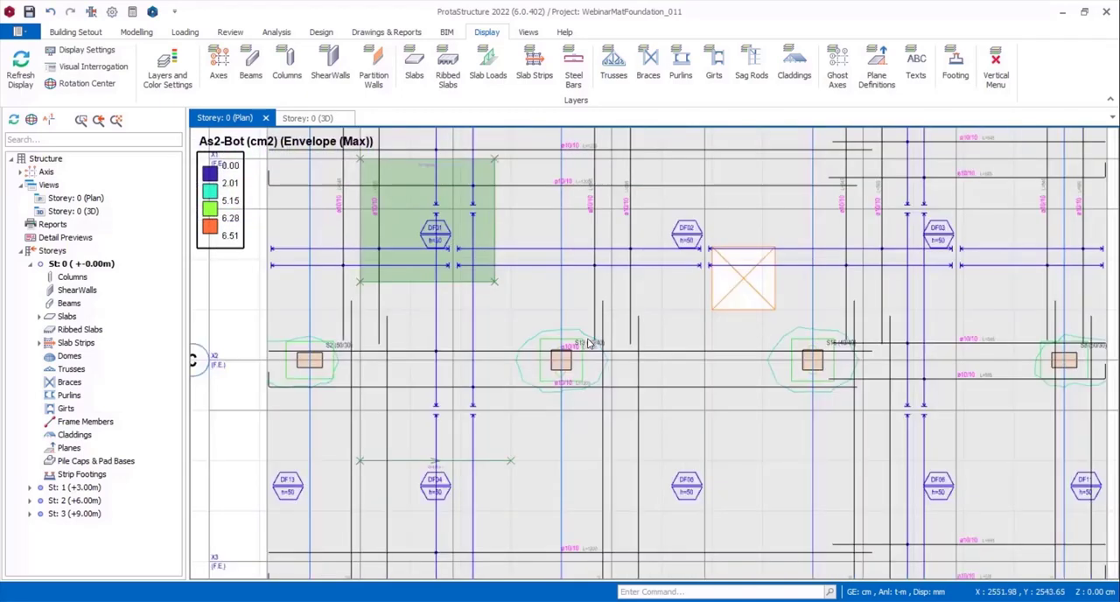
scroll(589, 343, "down", 5)
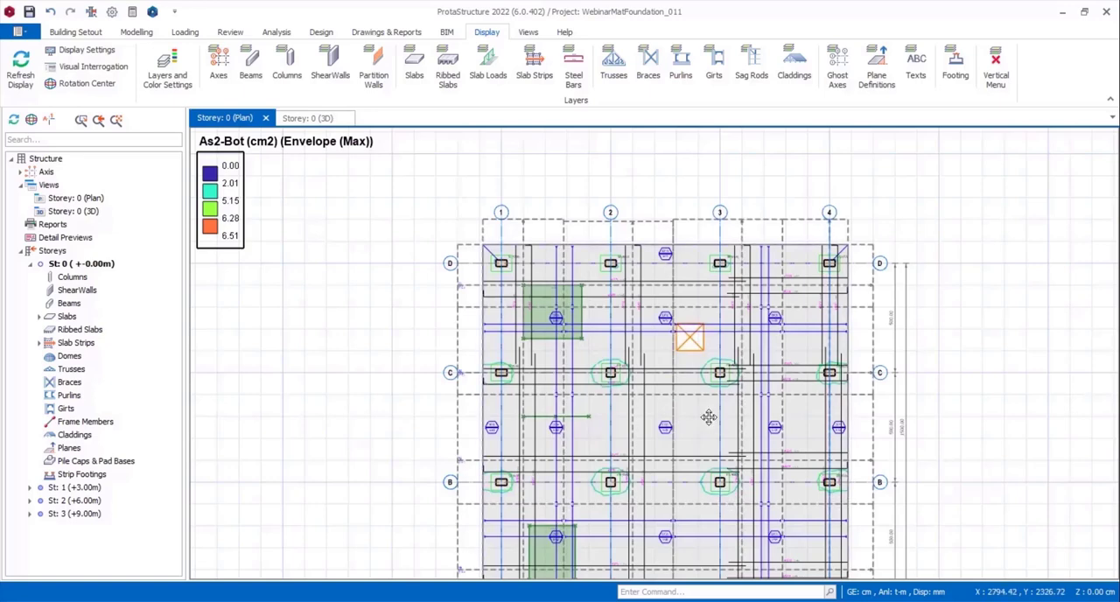
middle_click_drag(709, 418, 651, 348)
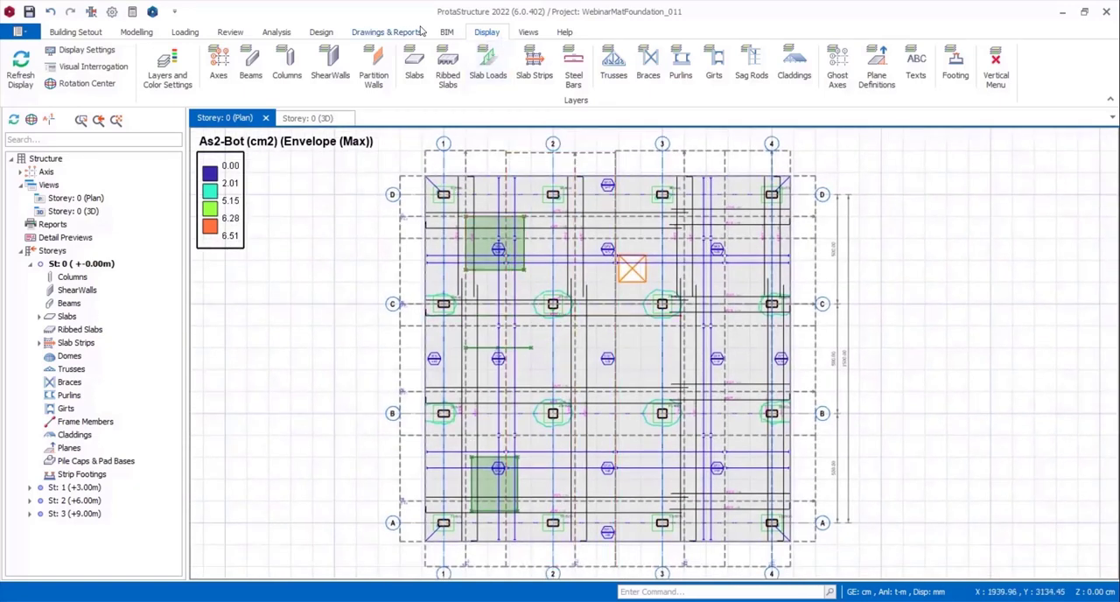
View the DXF/DWG export options for the Storey: 0 (Plan) view and close them without saving.
left_click(452, 37)
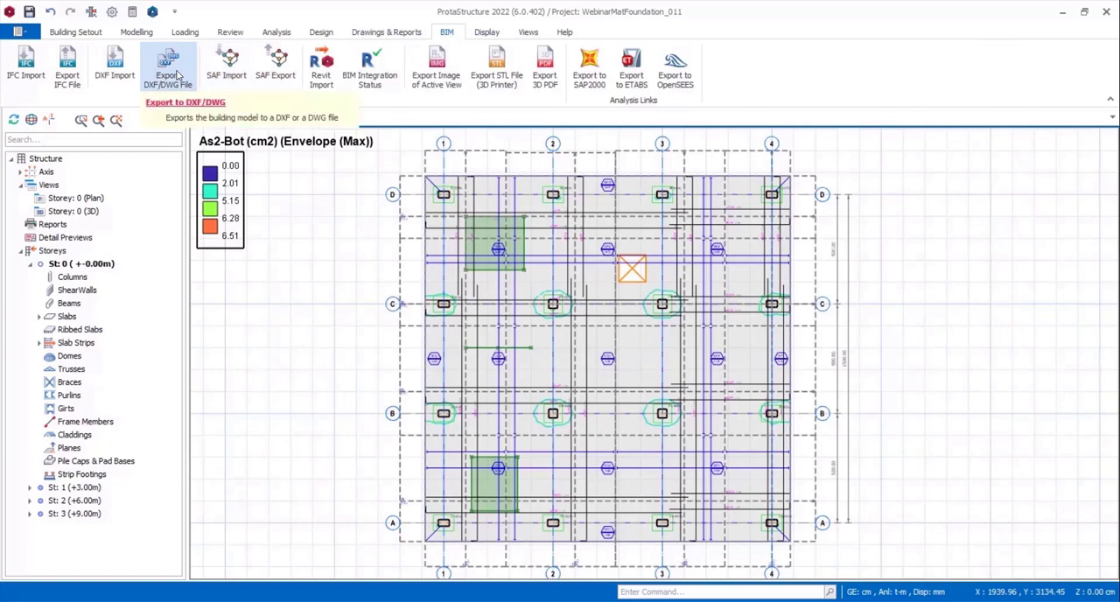
left_click(178, 77)
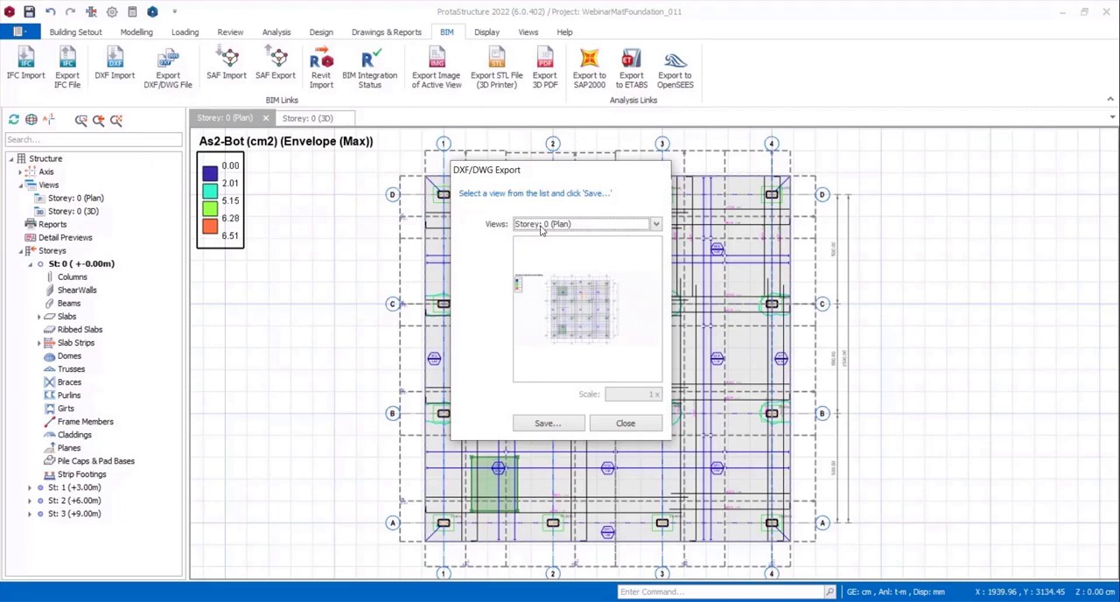
left_click(627, 424)
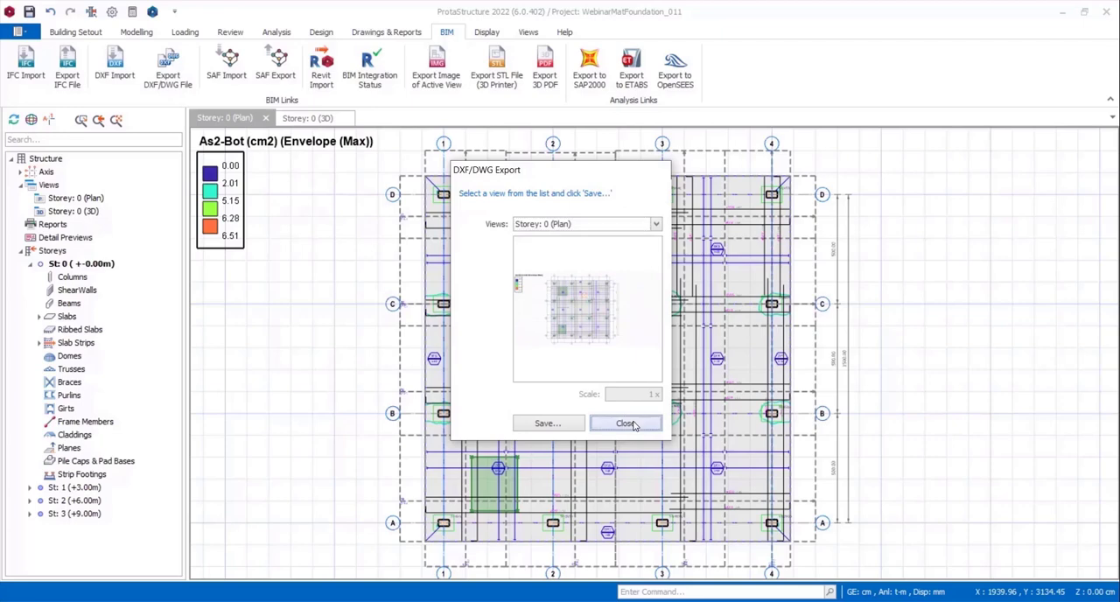
Inspect the As2-Bot contour lines and strip rebars around column S13 up close.
scroll(549, 312, "up", 5)
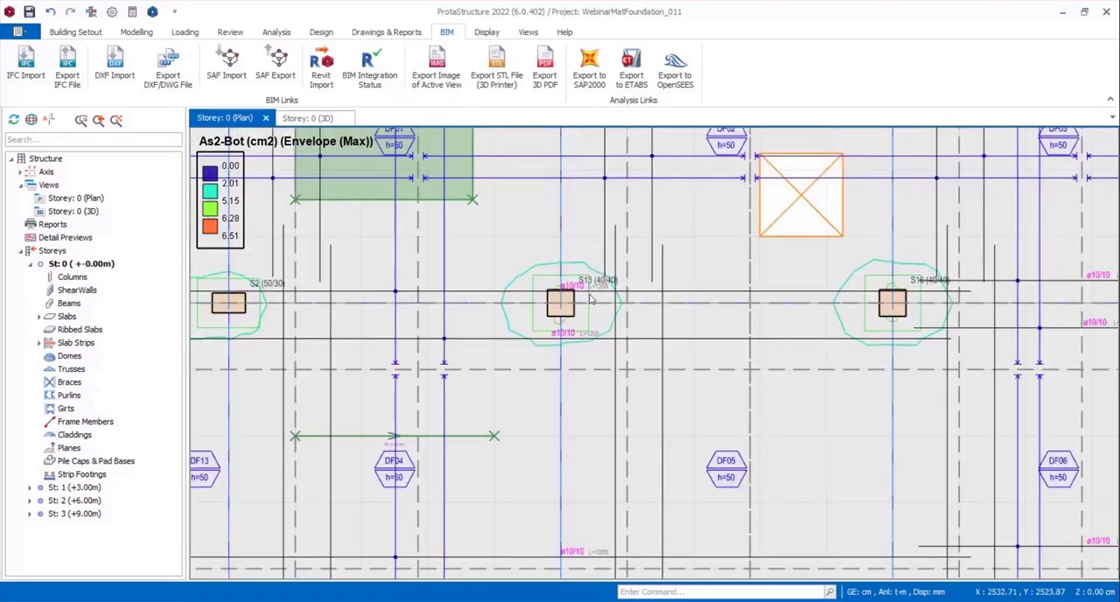
scroll(581, 292, "up", 4)
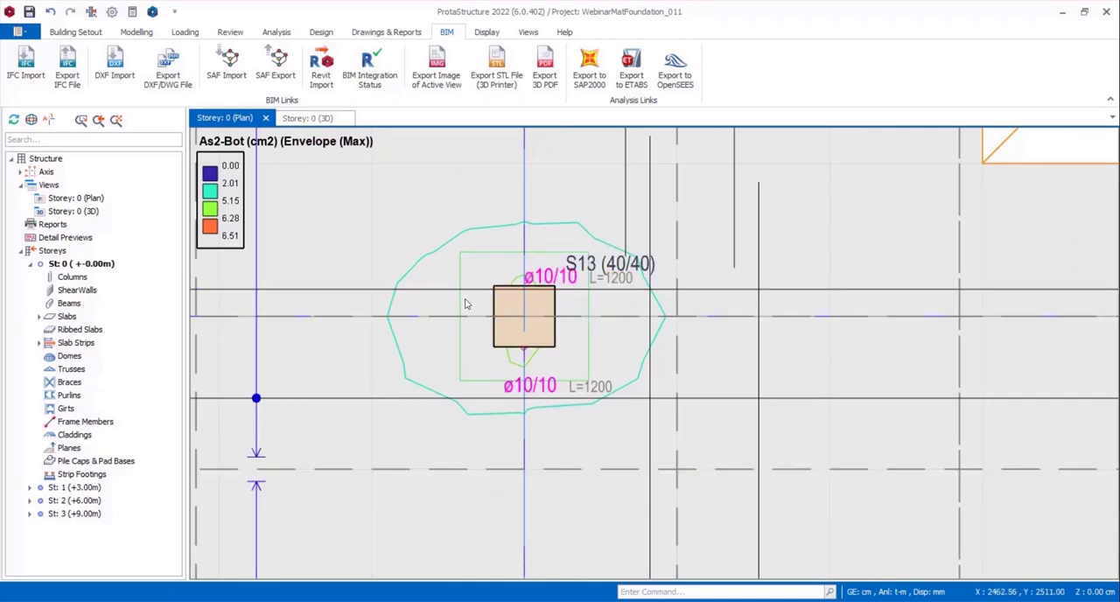
scroll(399, 301, "down", 2)
scroll(431, 299, "down", 5)
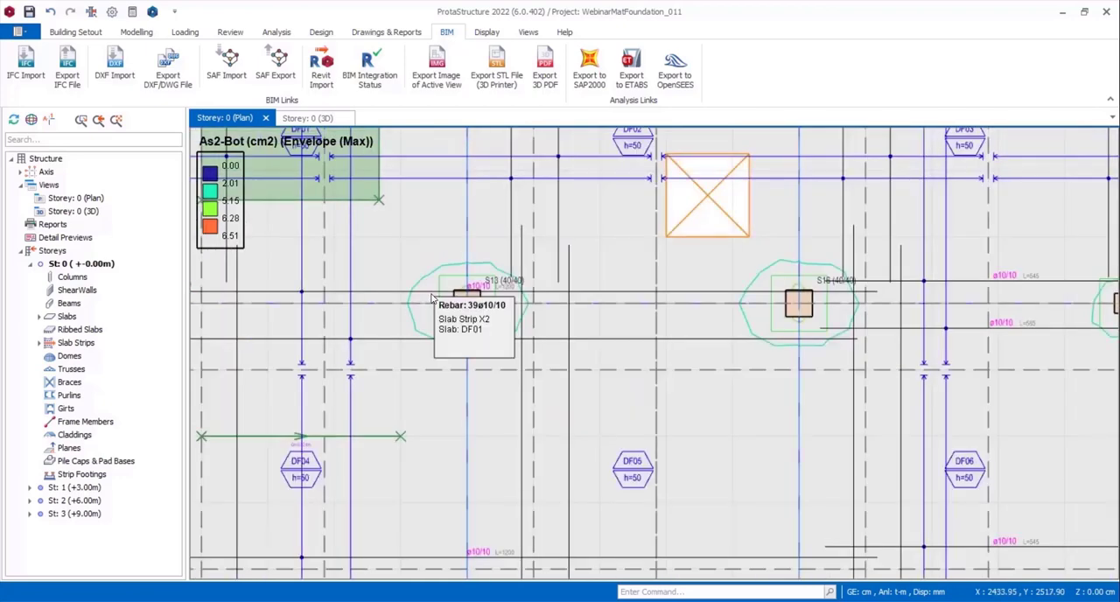